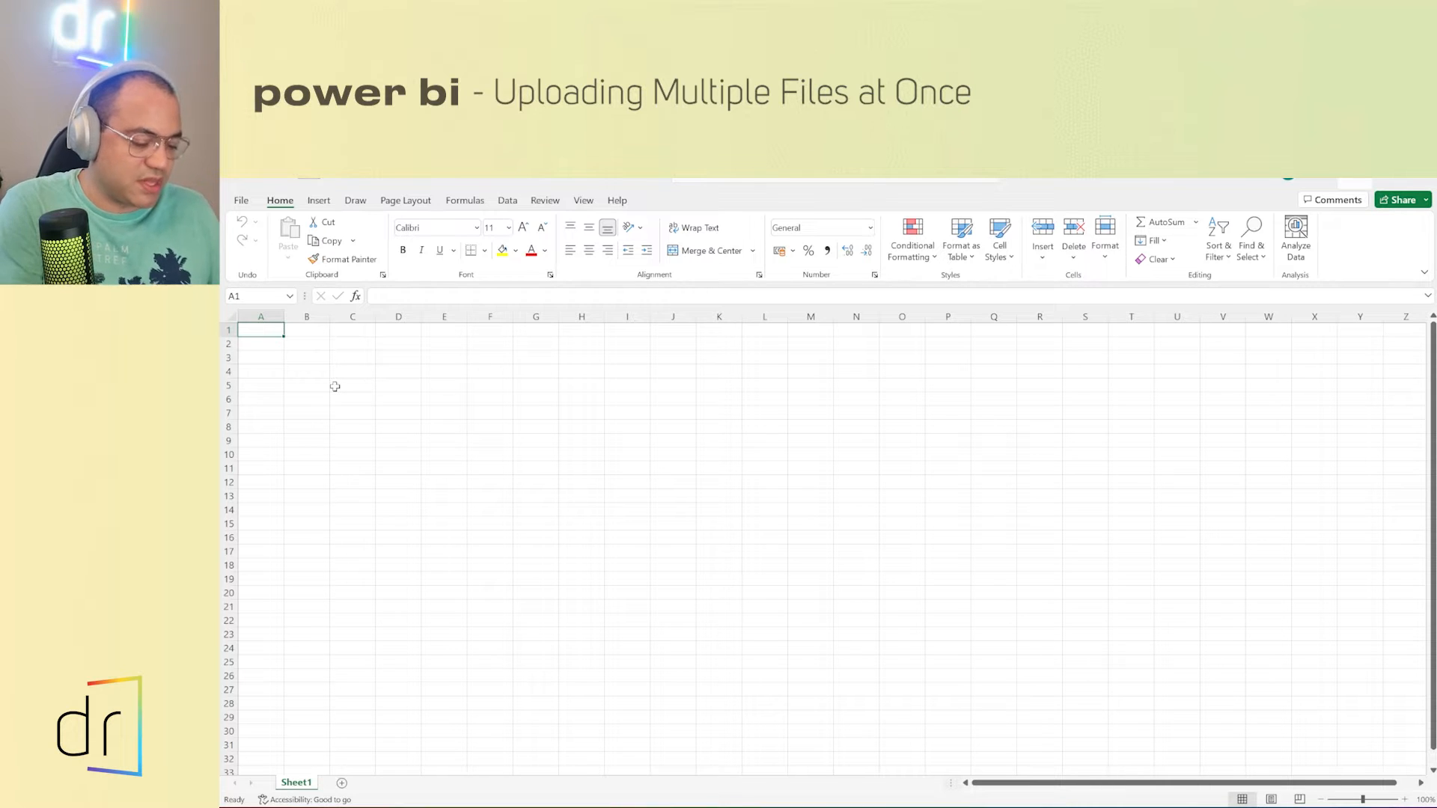
pyautogui.write('date')
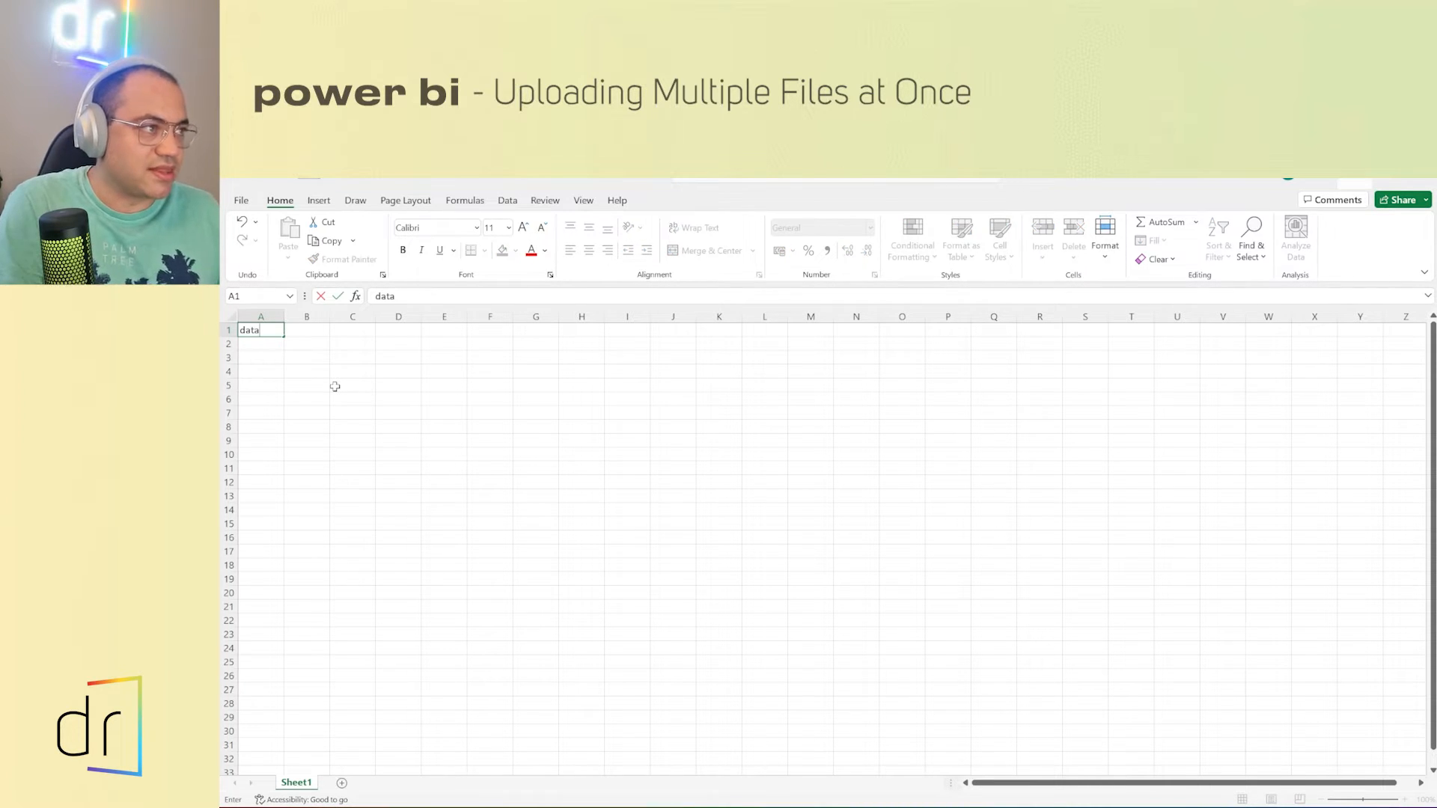
# Step: Enter the date and Sales headers and fill dates 01/08/2022 through 09/08/2022 down column A
pyautogui.press('Tab')
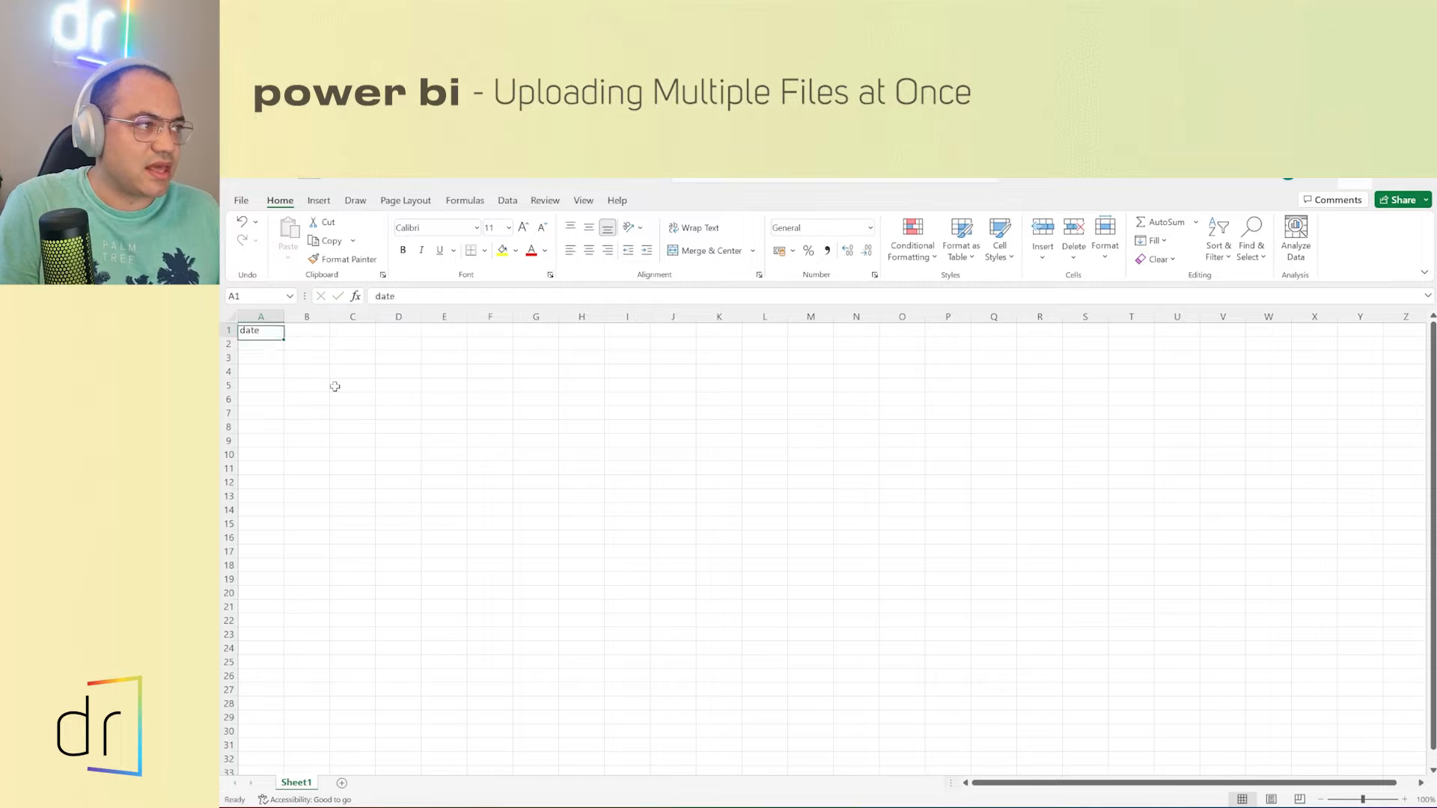
pyautogui.write('Sales')
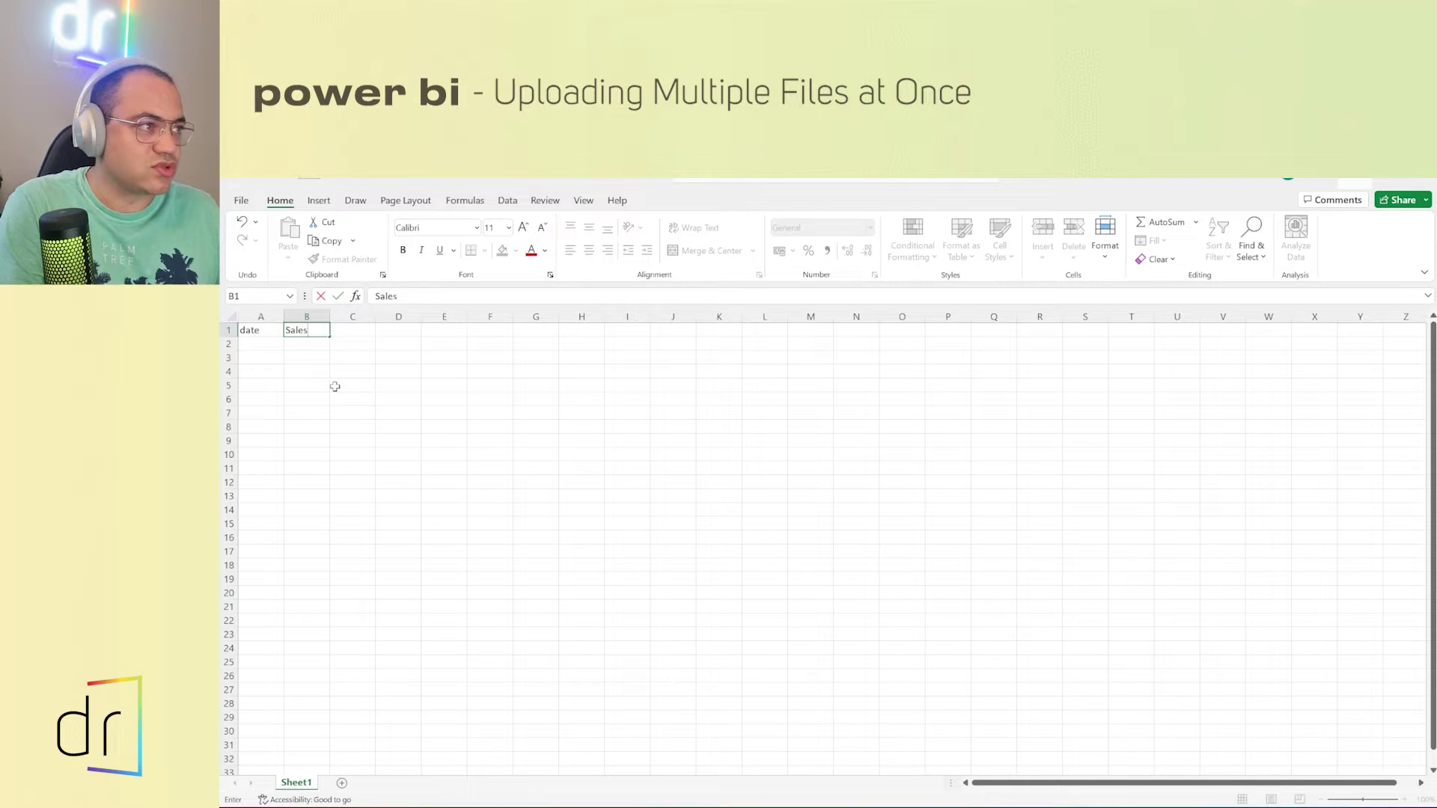
pyautogui.press('Return')
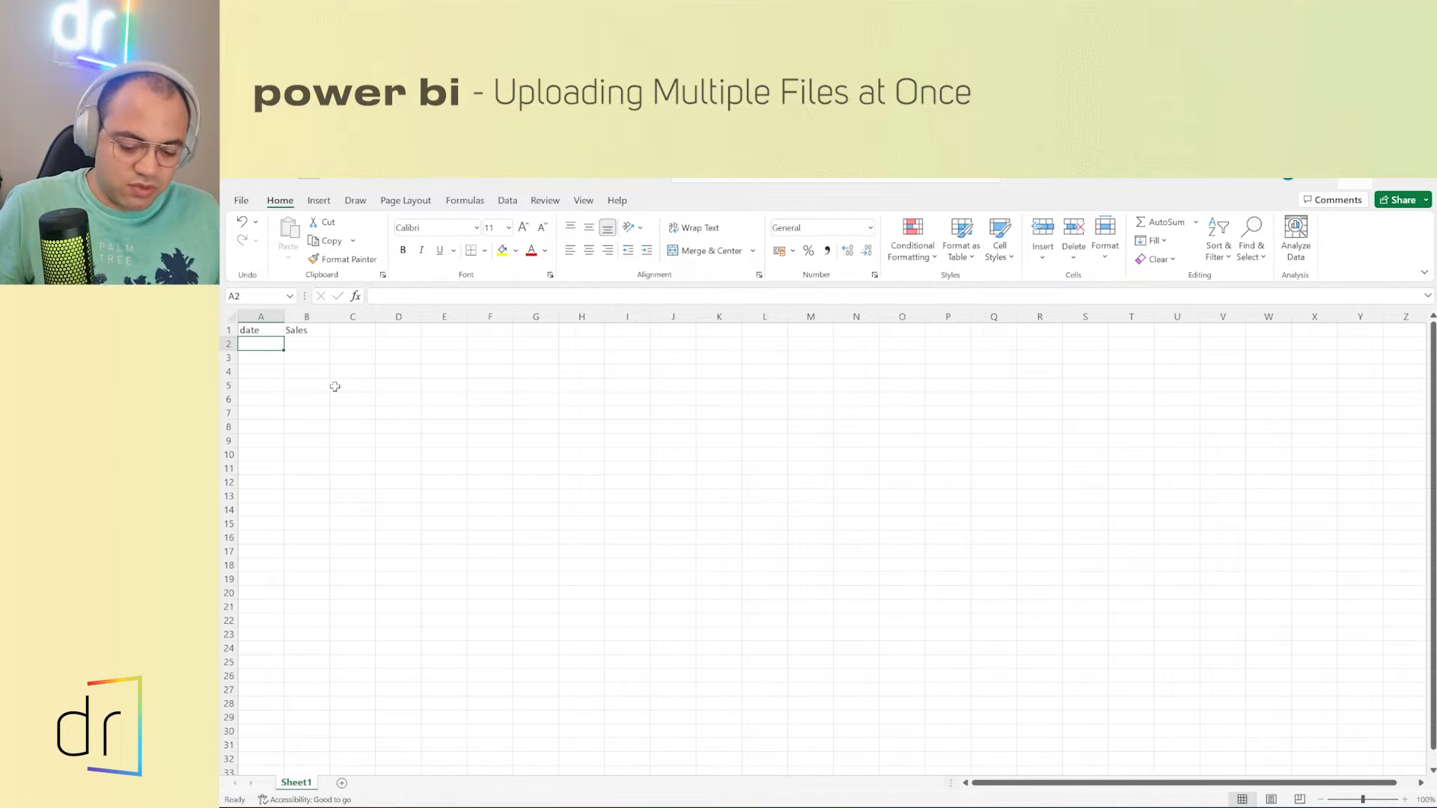
pyautogui.write('20')
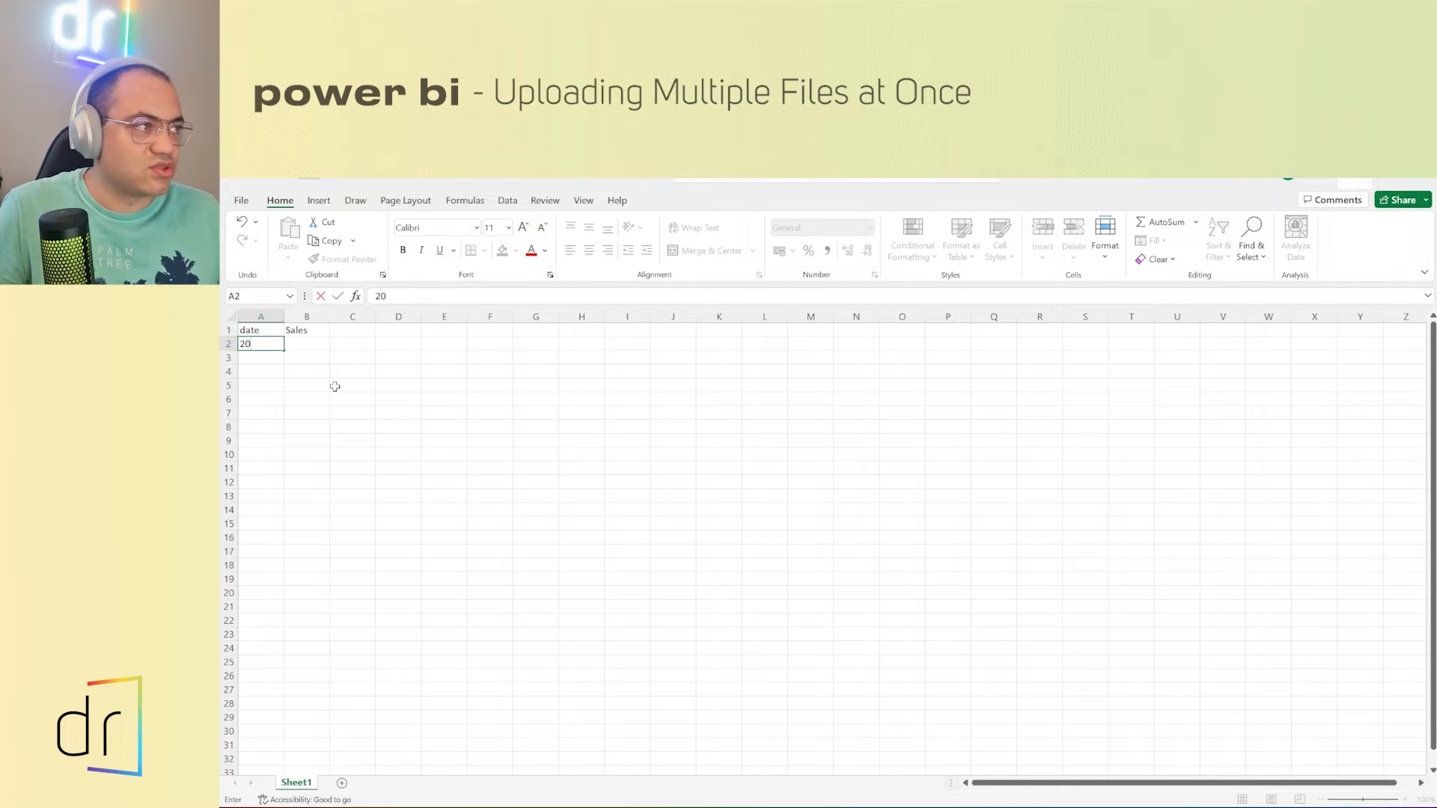
pyautogui.write('1-08-01')
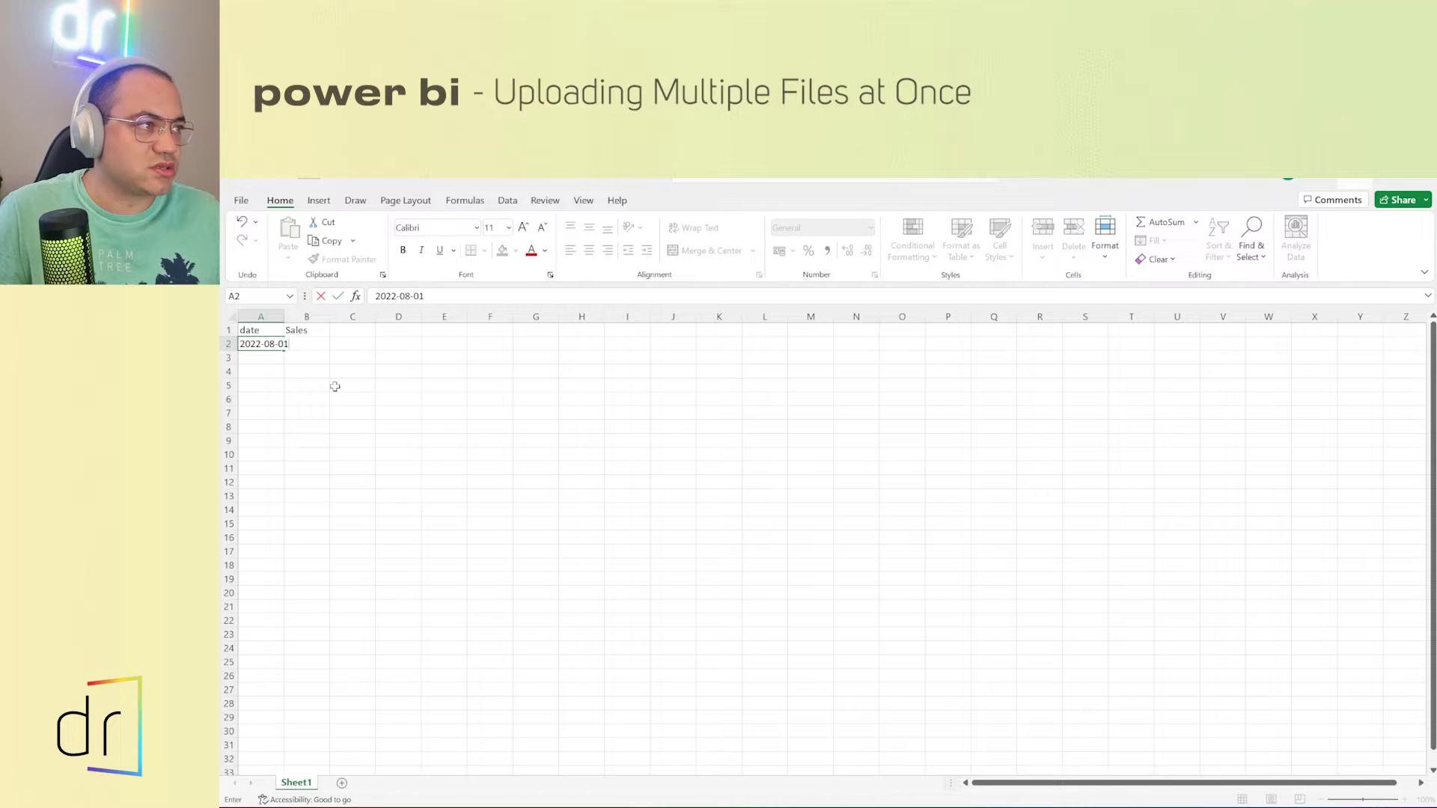
pyautogui.hotkey('ctrl', 'Return')
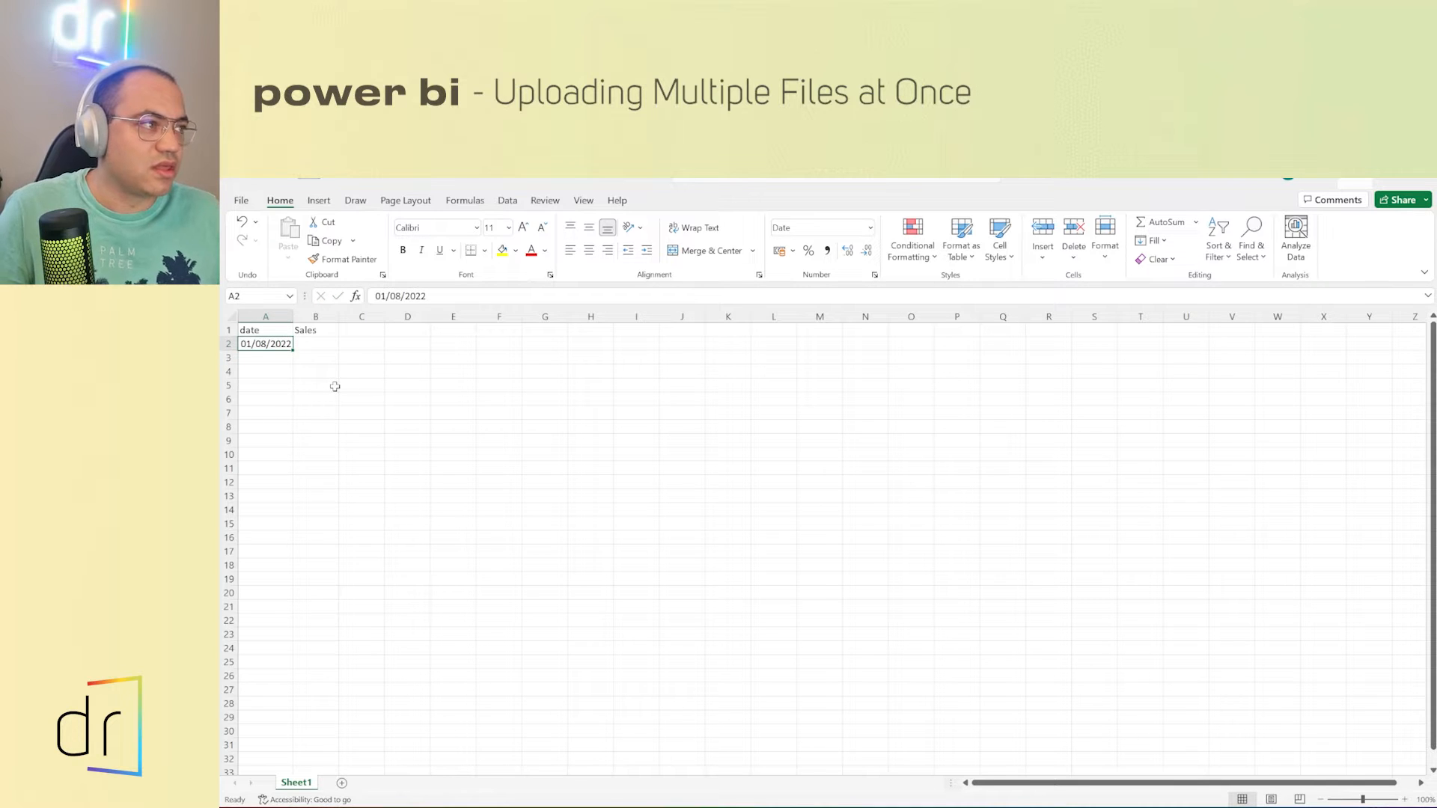
pyautogui.moveTo(291, 352); pyautogui.dragTo(285, 462)
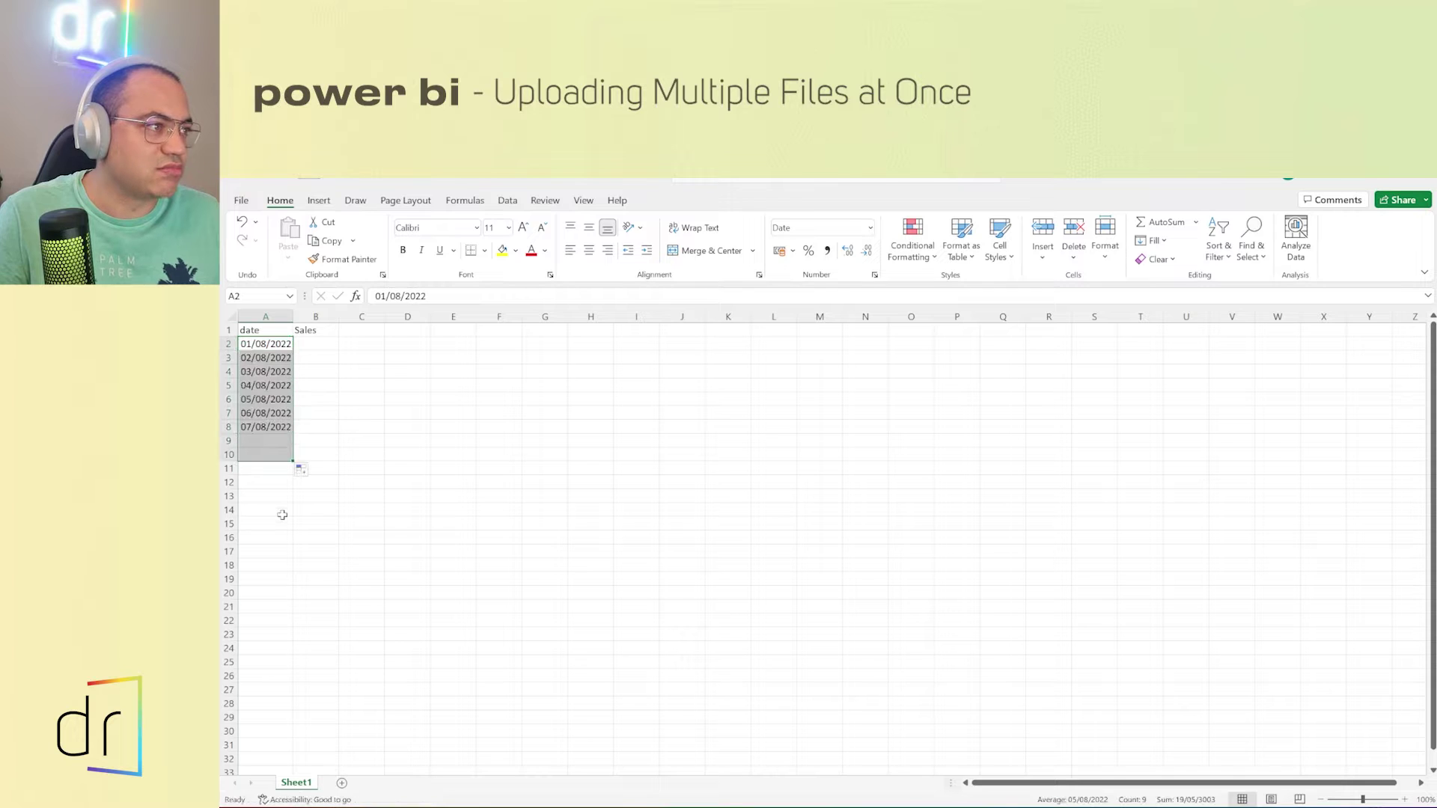
# Step: Enter sales 50000, 40000, 30000, 20000 and 10000 for the first five days
pyautogui.click(303, 346)
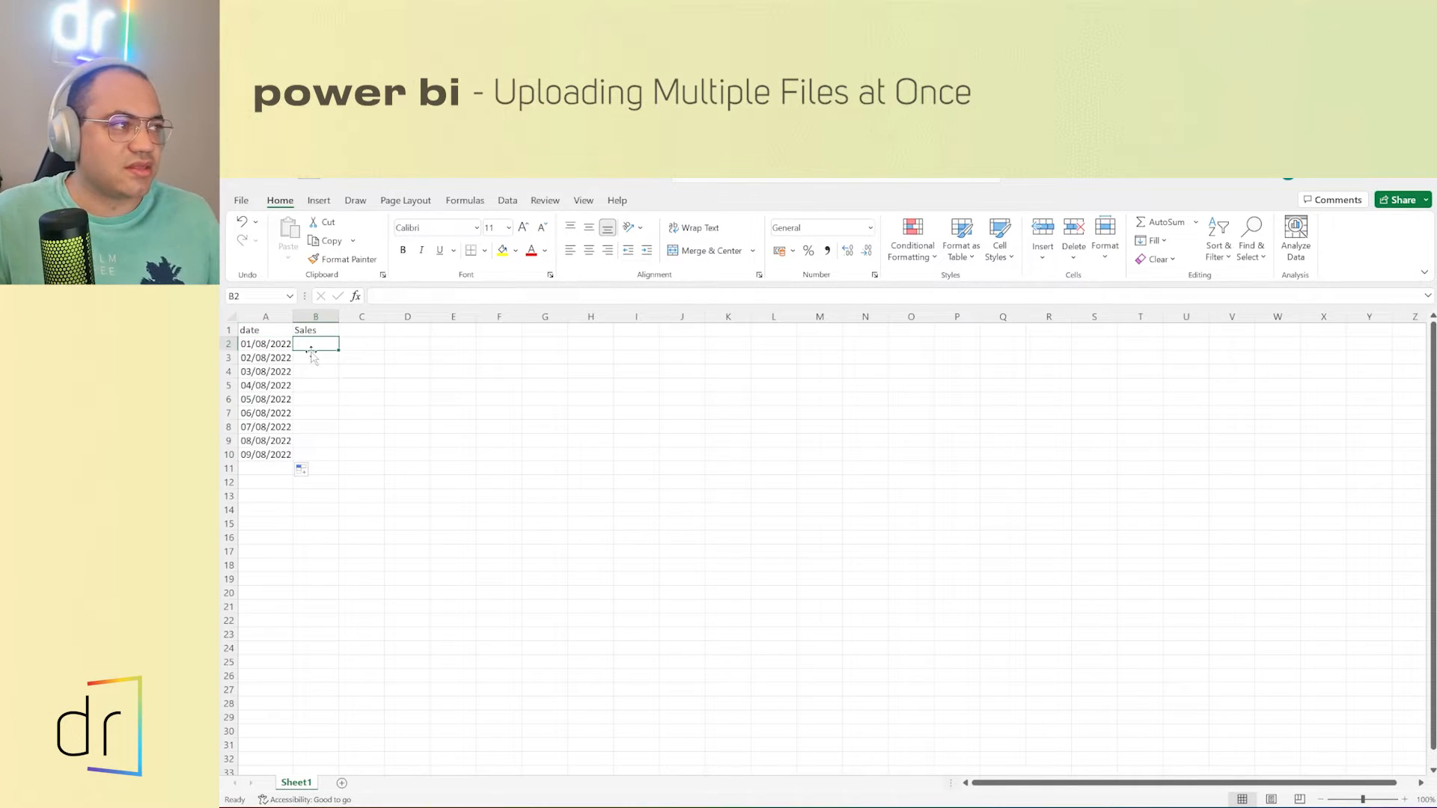
pyautogui.write('50000')
pyautogui.press('Return')
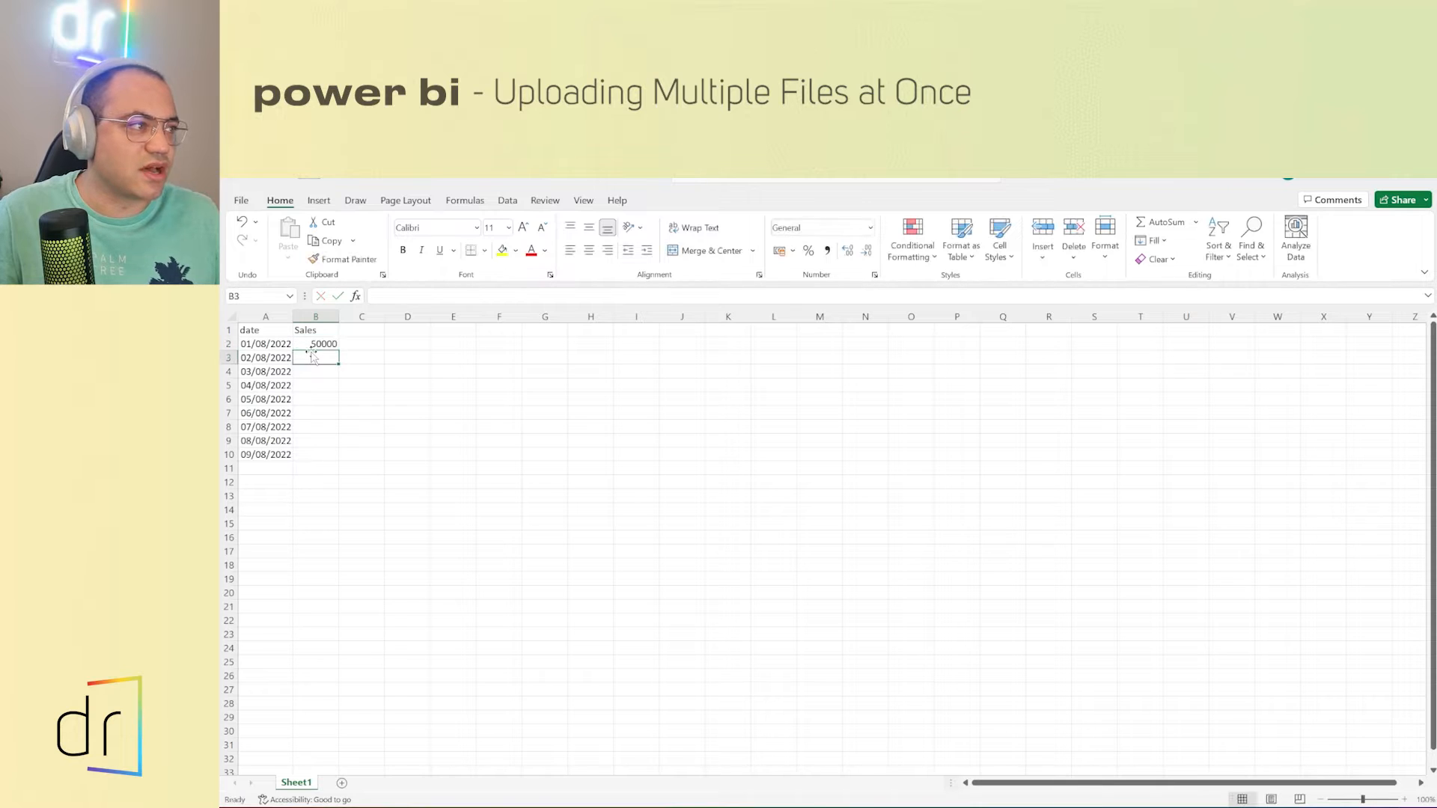
pyautogui.write('4000')
pyautogui.press('Return')
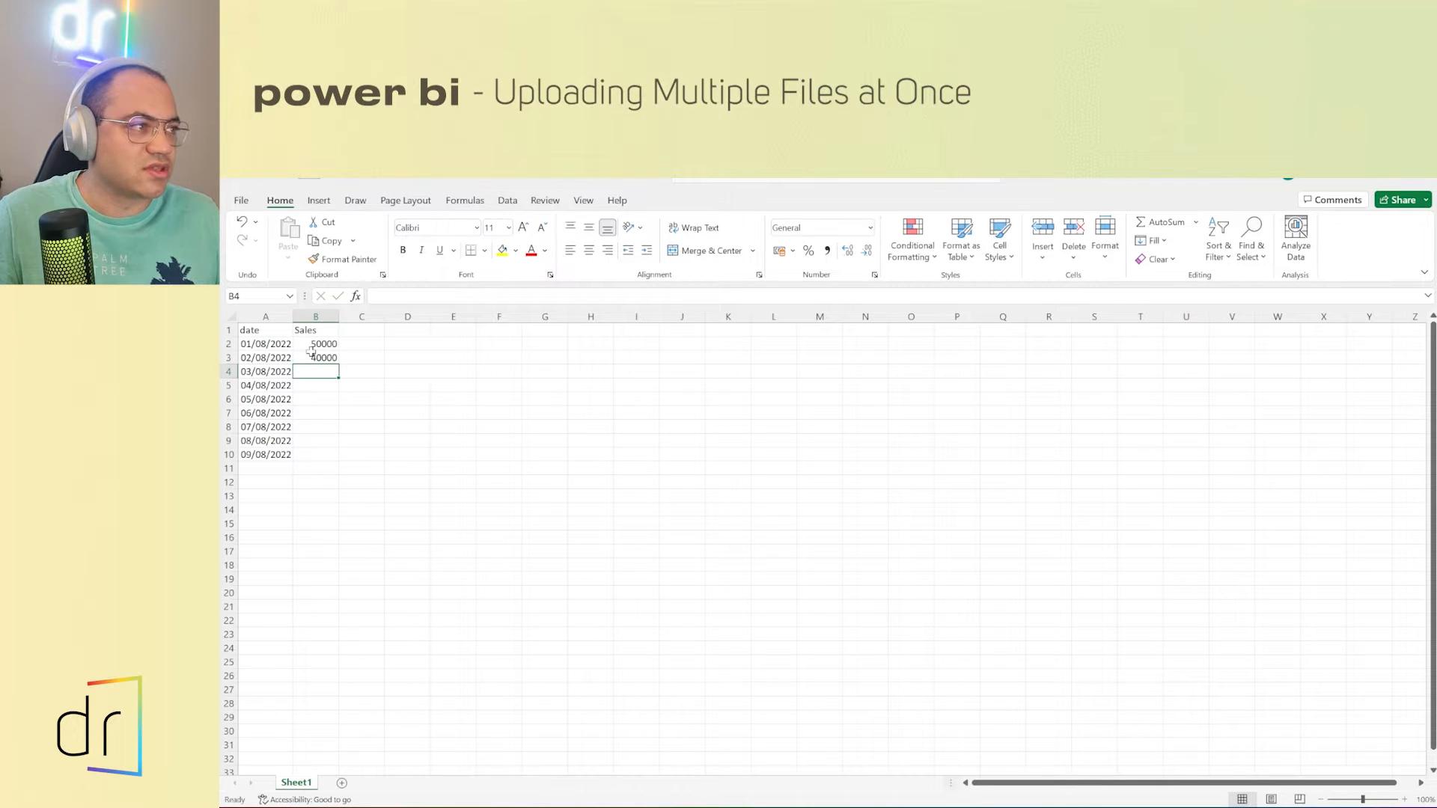
pyautogui.write('30000')
pyautogui.press('Return')
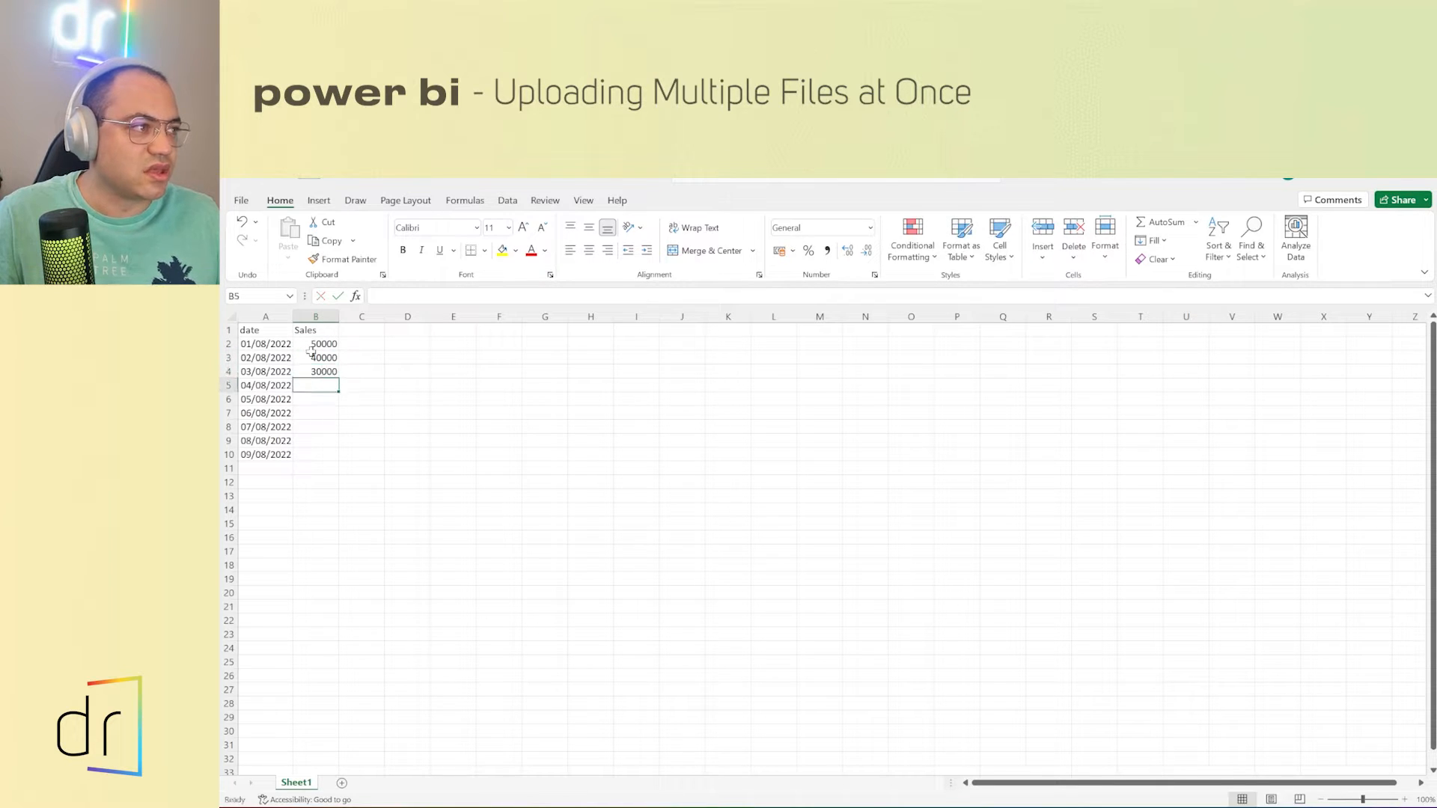
pyautogui.write('2000')
pyautogui.press('Return')
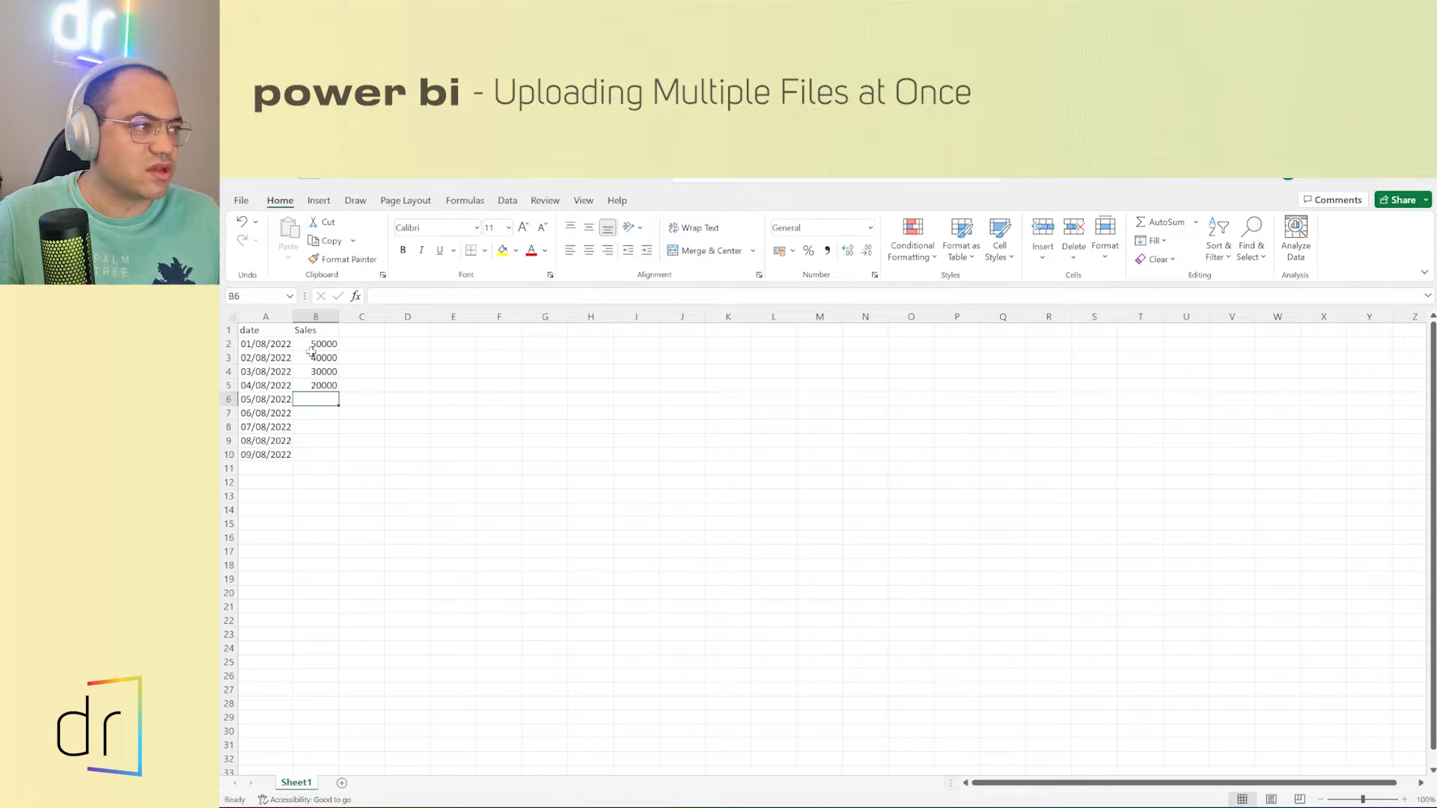
pyautogui.write('100000')
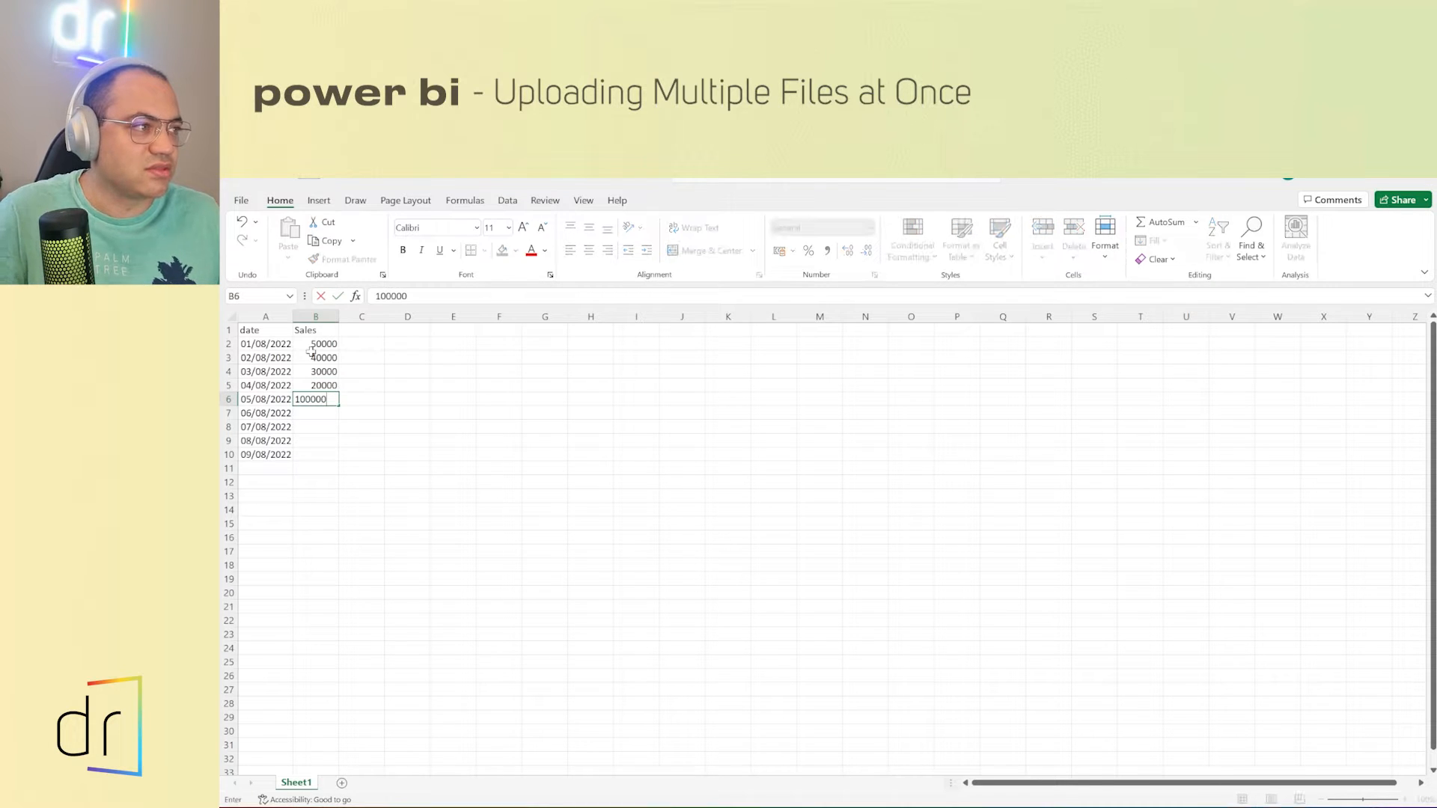
pyautogui.hotkey('ctrl', 'Return')
# Step: Copy and paste figures to fill days six to nine with 30000, 20000, 10000 and 40000
pyautogui.hotkey('shift', 'Up')
pyautogui.hotkey('shift', 'Up')
pyautogui.hotkey('ctrl', 'c')
pyautogui.press('Down')
pyautogui.press('Down')
pyautogui.press('Up')
pyautogui.hotkey('ctrl', 'v')
pyautogui.press('Down')
pyautogui.press('Down')
pyautogui.press('Down')
pyautogui.press('Up')
pyautogui.press('Up')
pyautogui.press('Up')
pyautogui.press('Up')
pyautogui.press('Up')
pyautogui.press('Up')
pyautogui.press('Up')
pyautogui.hotkey('ctrl', 'c')
pyautogui.press('Down')
pyautogui.press('Down')
pyautogui.press('Down')
pyautogui.press('Down')
pyautogui.press('Down')
pyautogui.press('Down')
pyautogui.press('Down')
pyautogui.hotkey('ctrl', 'v')
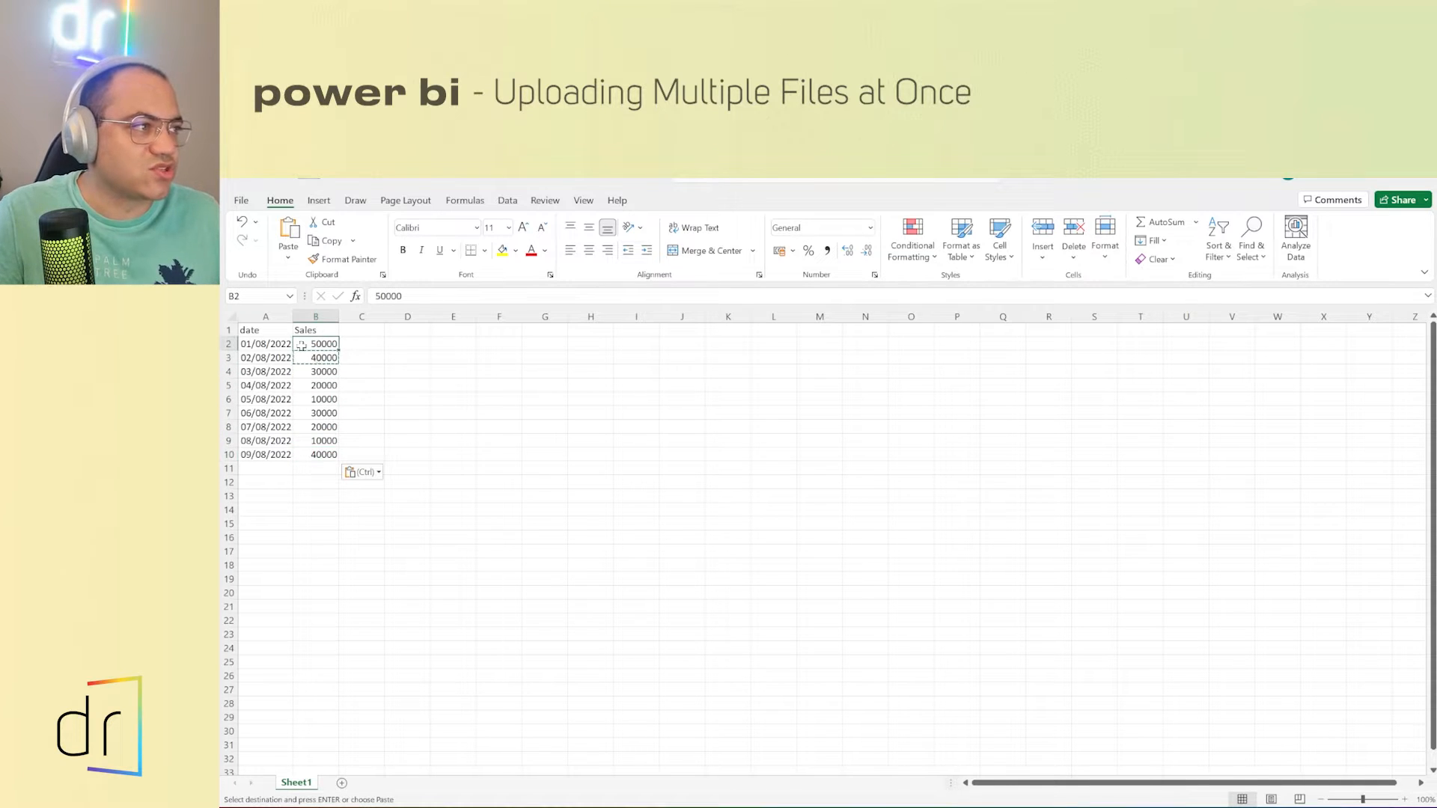
# Step: Select the whole table of dates and sales from A2 to B10
pyautogui.click(265, 330)
pyautogui.click(276, 342)
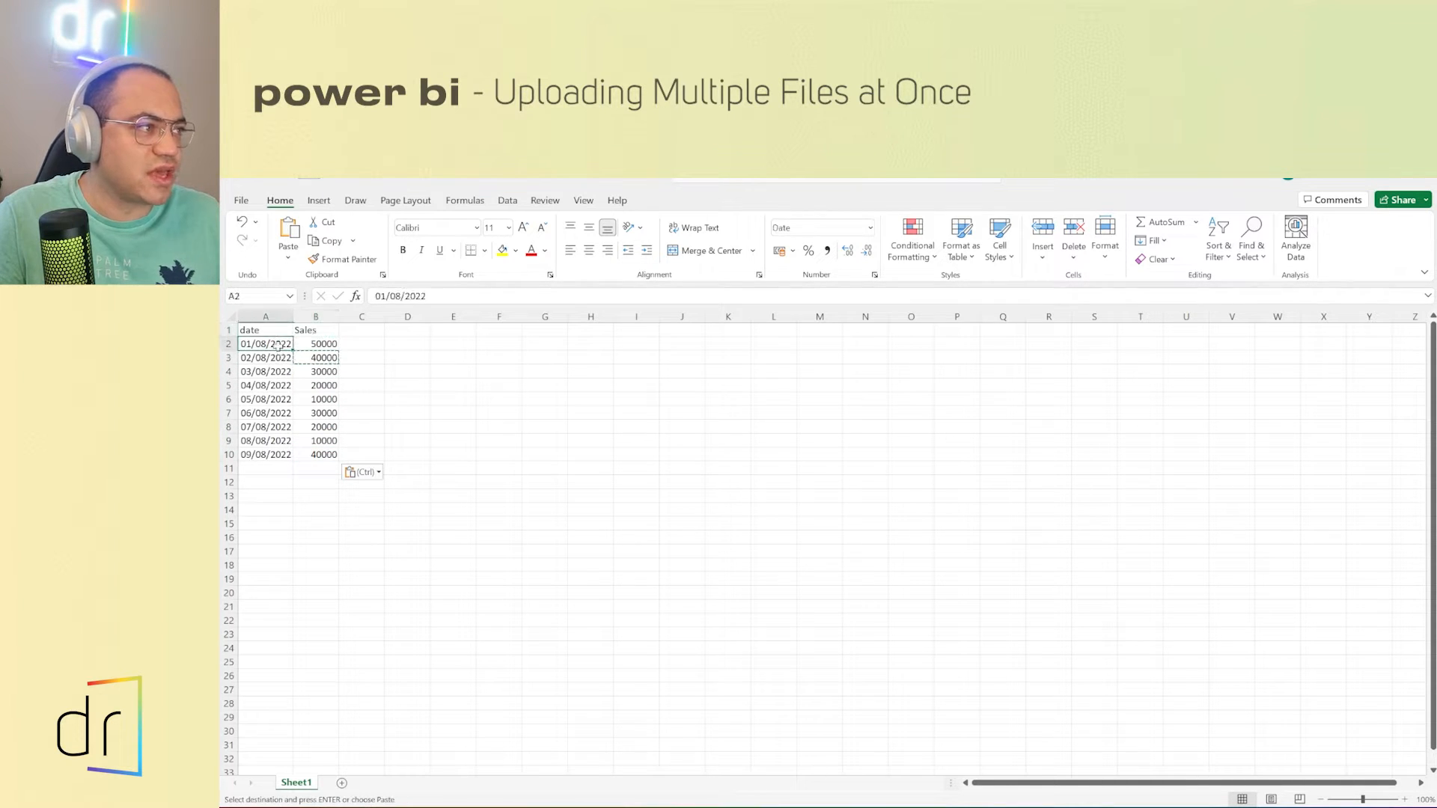
pyautogui.moveTo(275, 343); pyautogui.dragTo(321, 453)
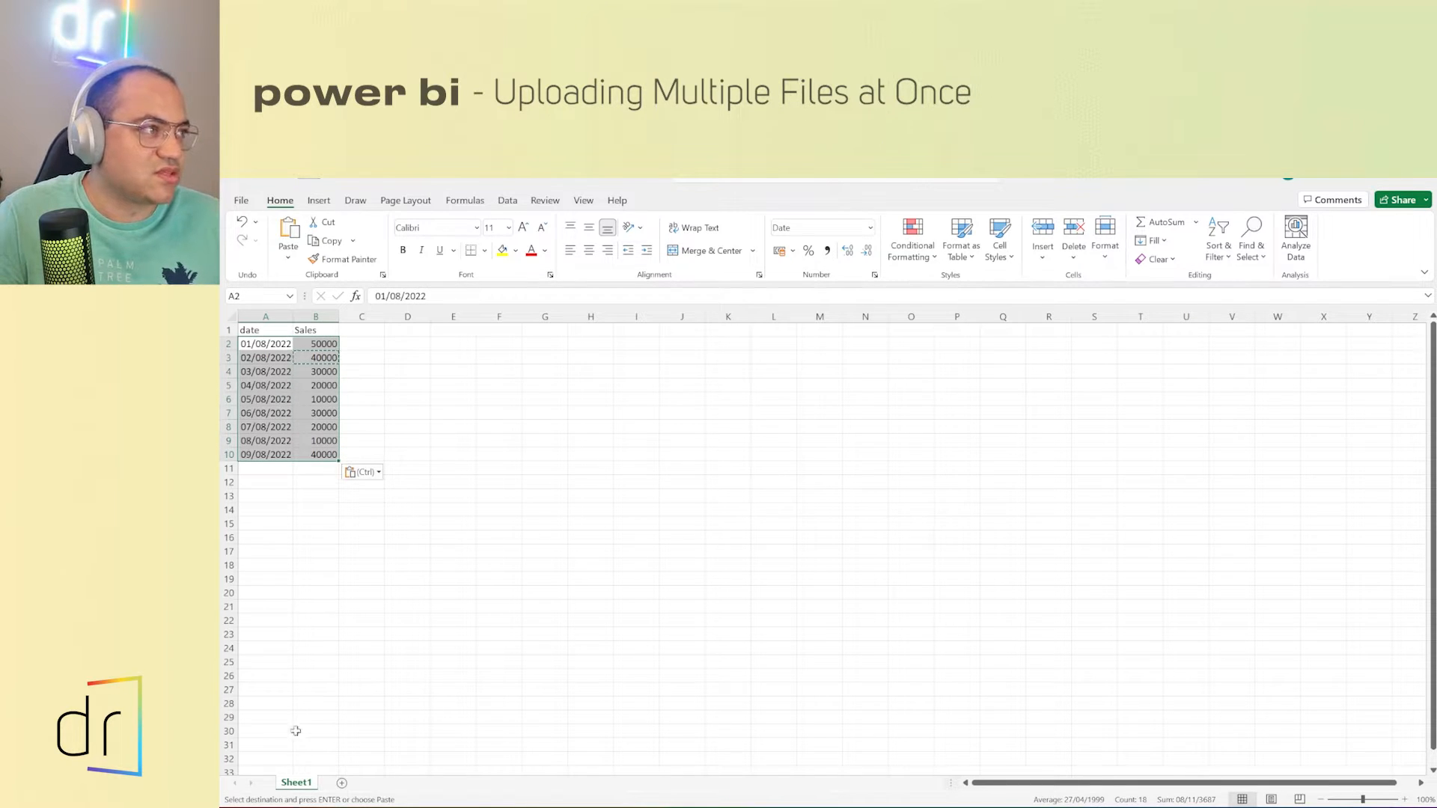
# Step: Start Save As and browse to the Desktop in the full save window
pyautogui.click(240, 200)
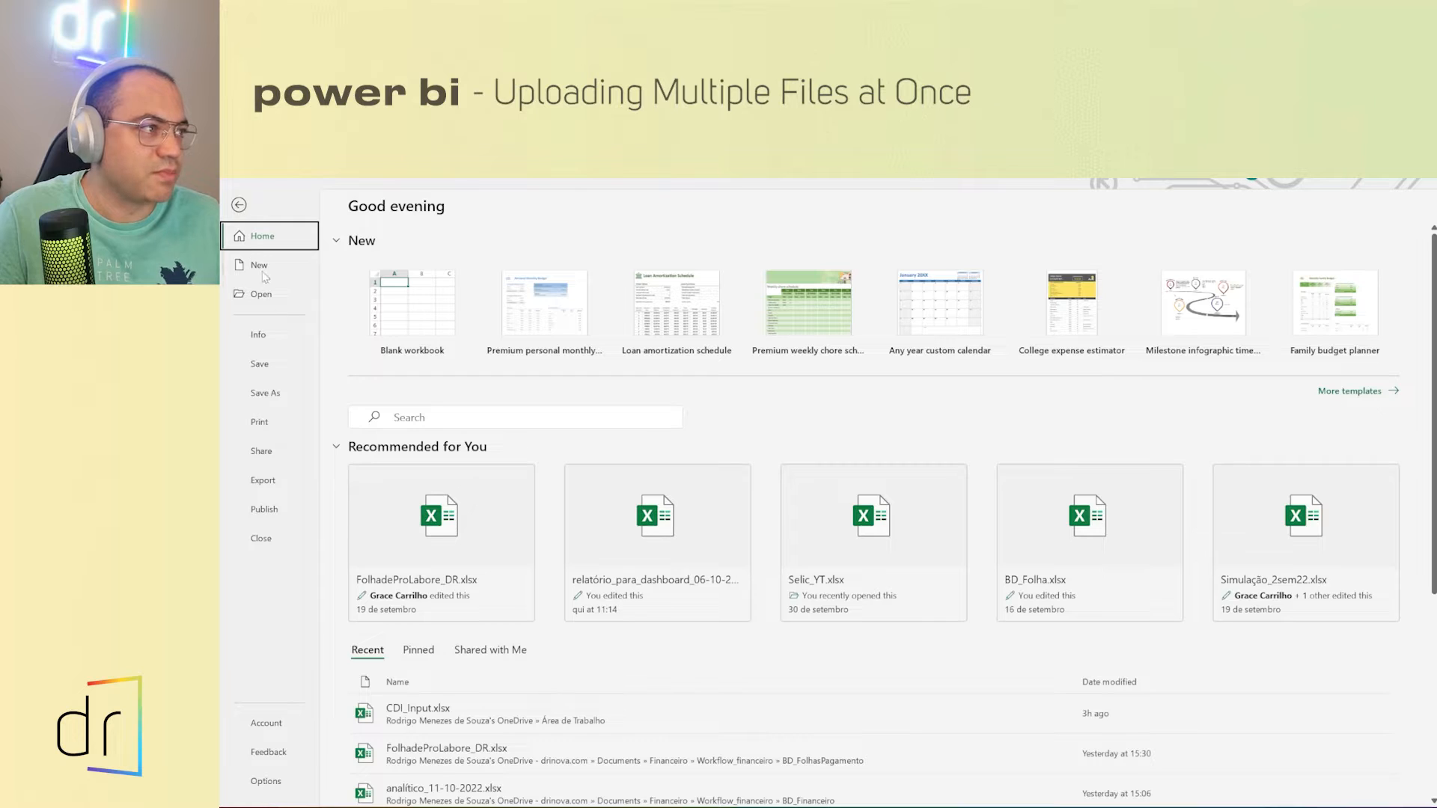
pyautogui.click(265, 391)
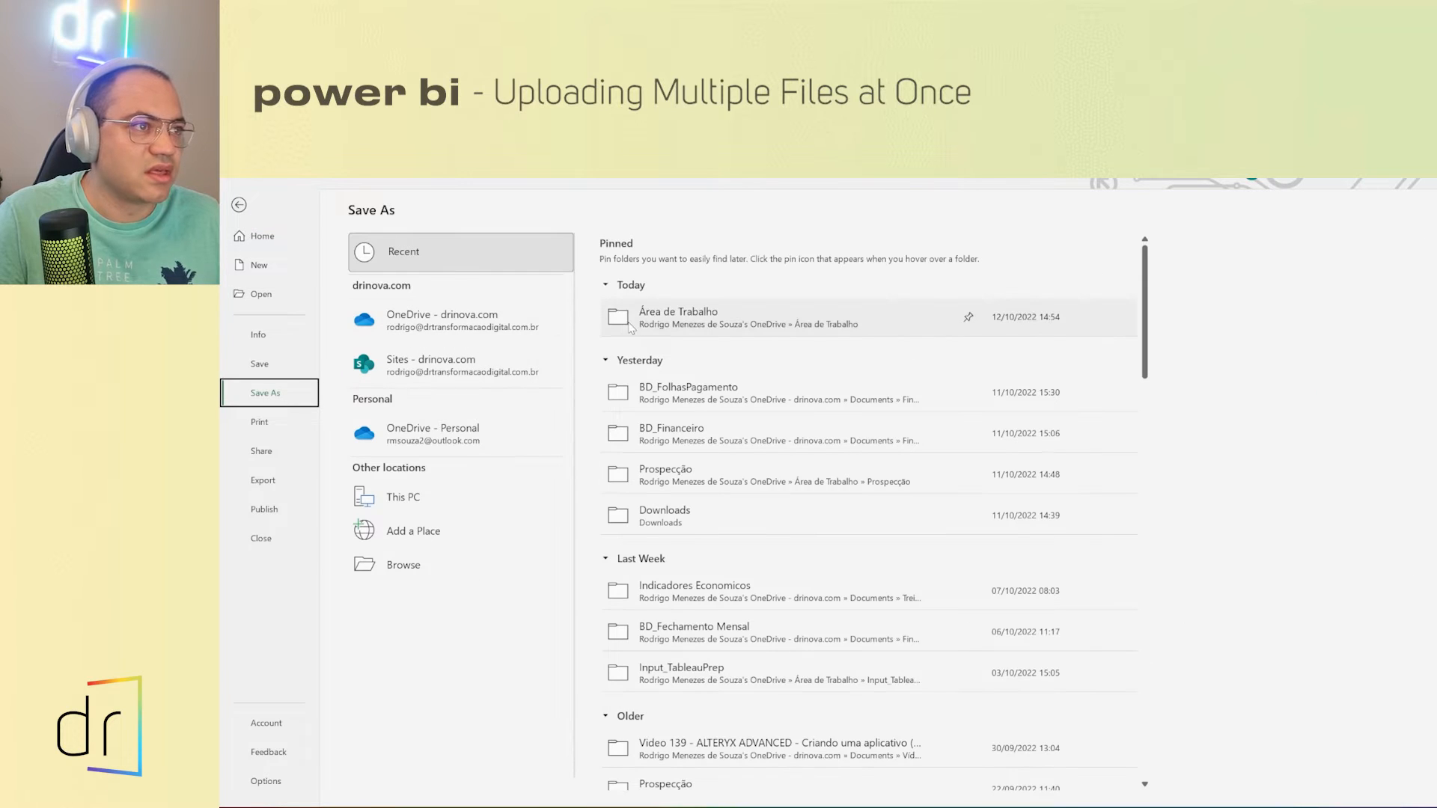
pyautogui.click(636, 323)
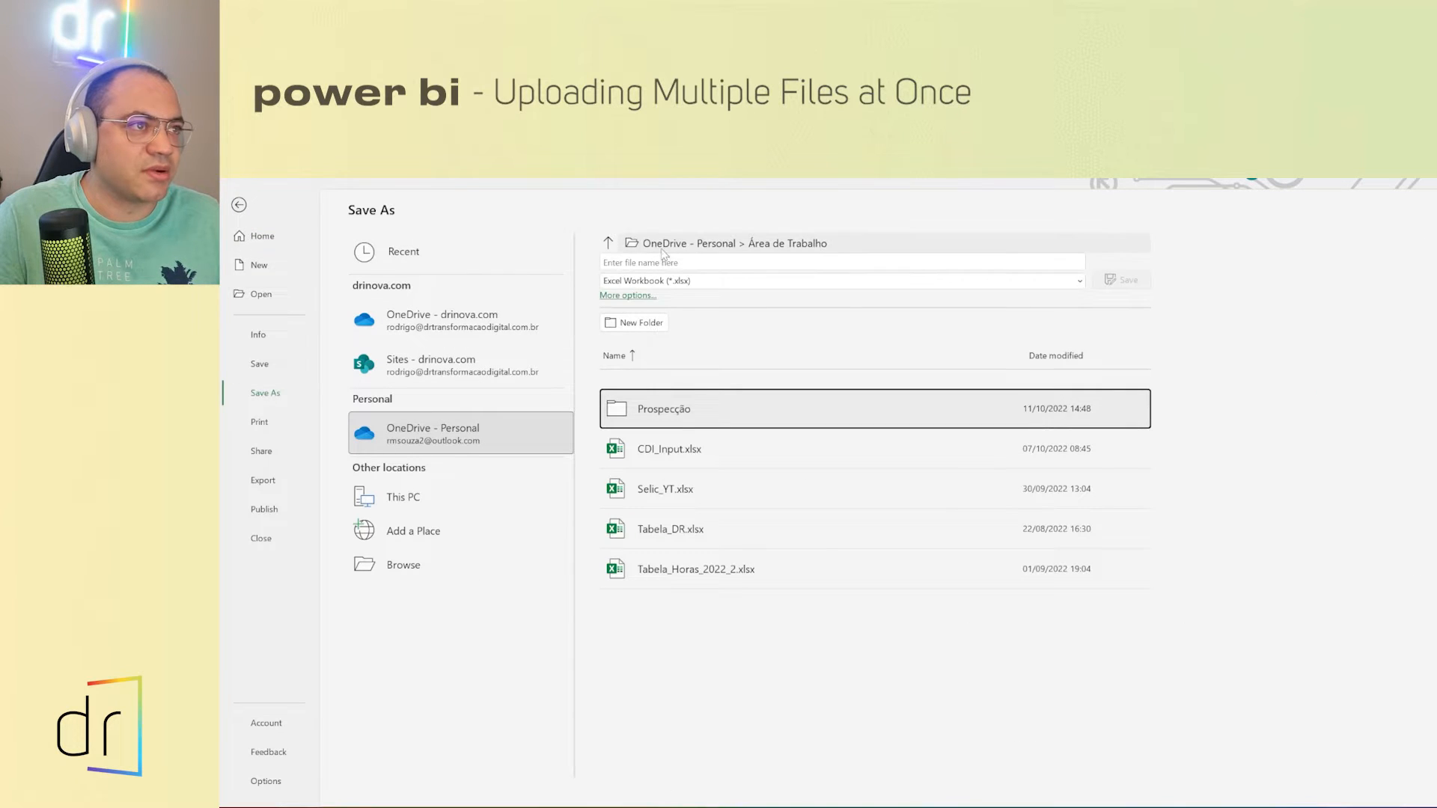
pyautogui.click(627, 295)
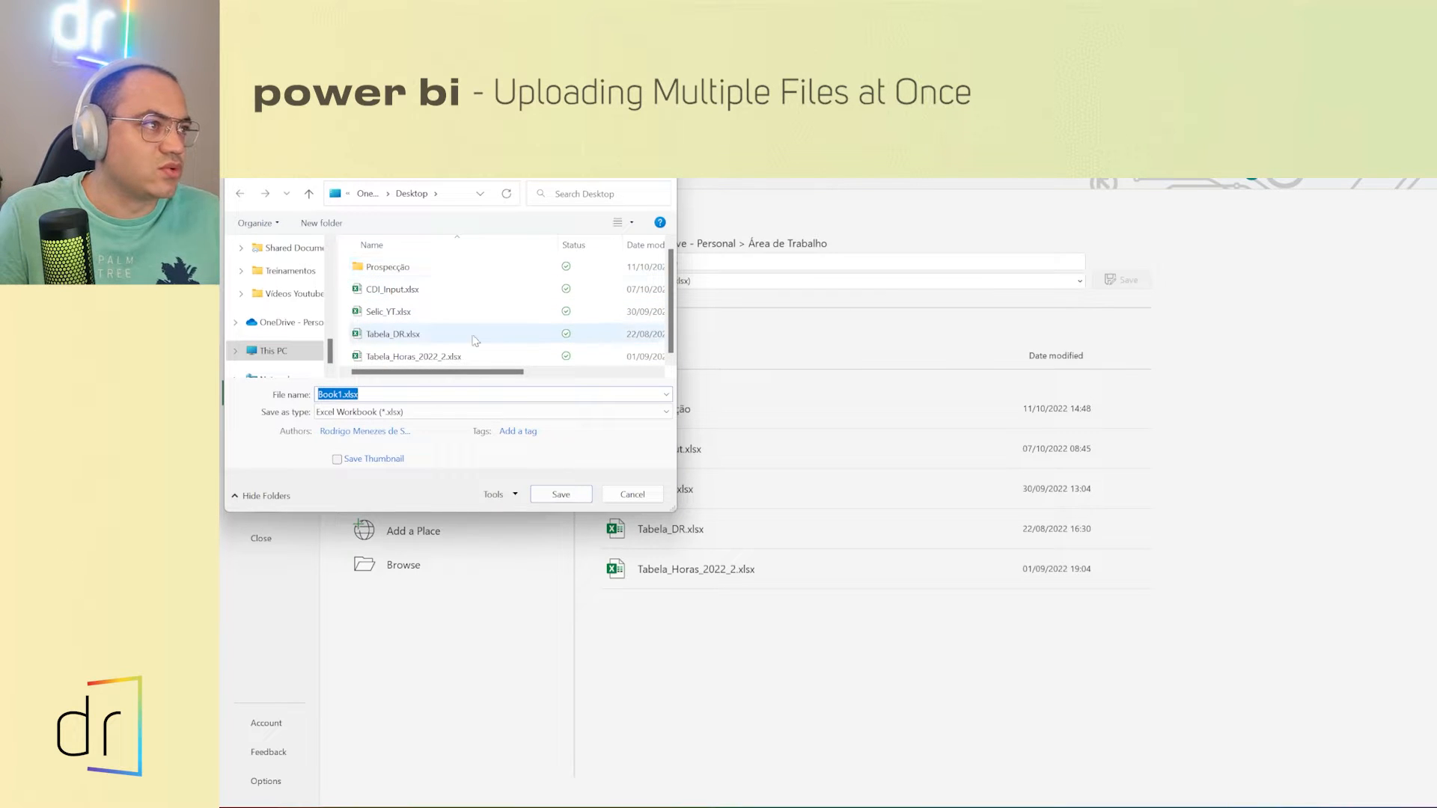
# Step: Create a new Input_Data folder on the Desktop and go into it
pyautogui.rightClick(485, 361)
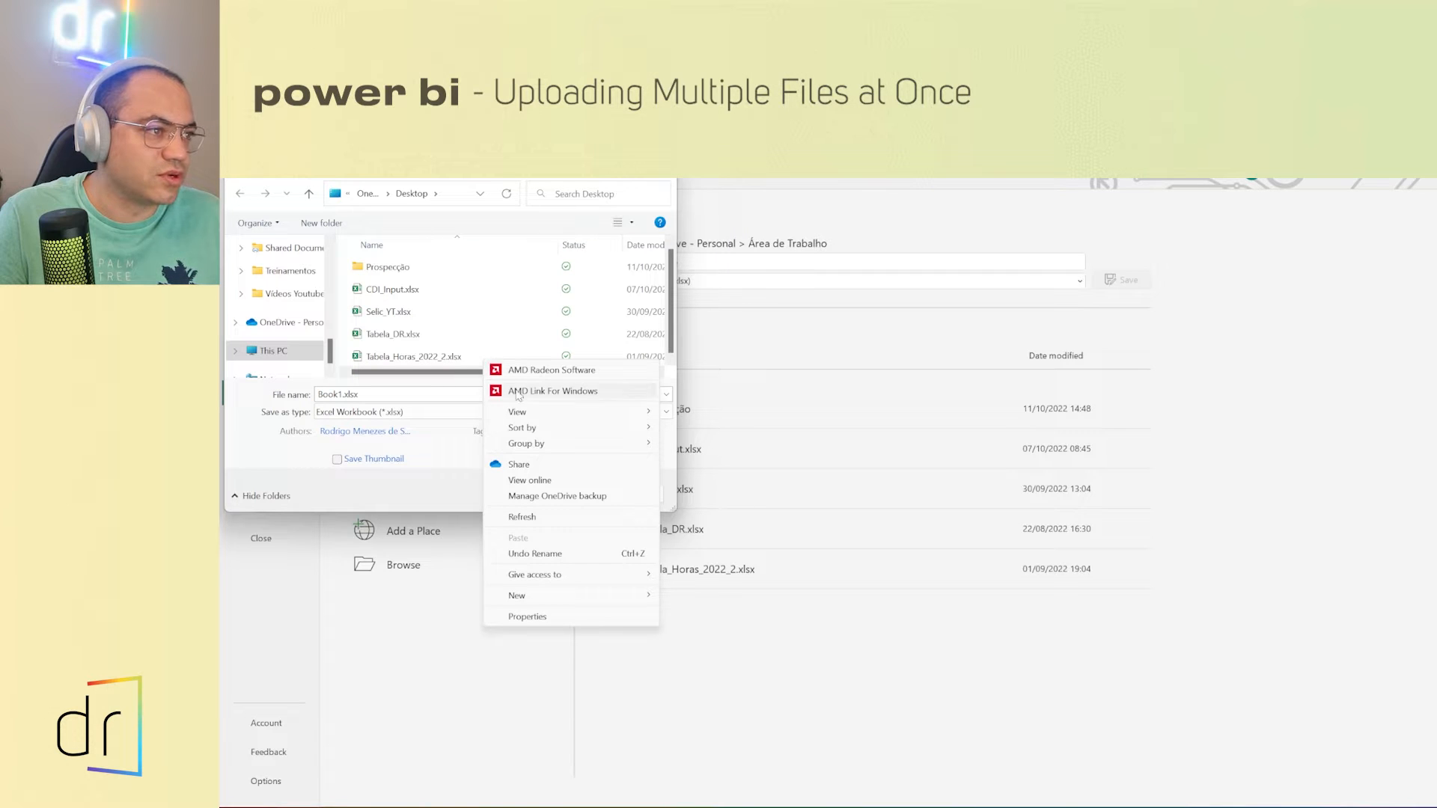
pyautogui.moveTo(534, 595)
pyautogui.click(690, 597)
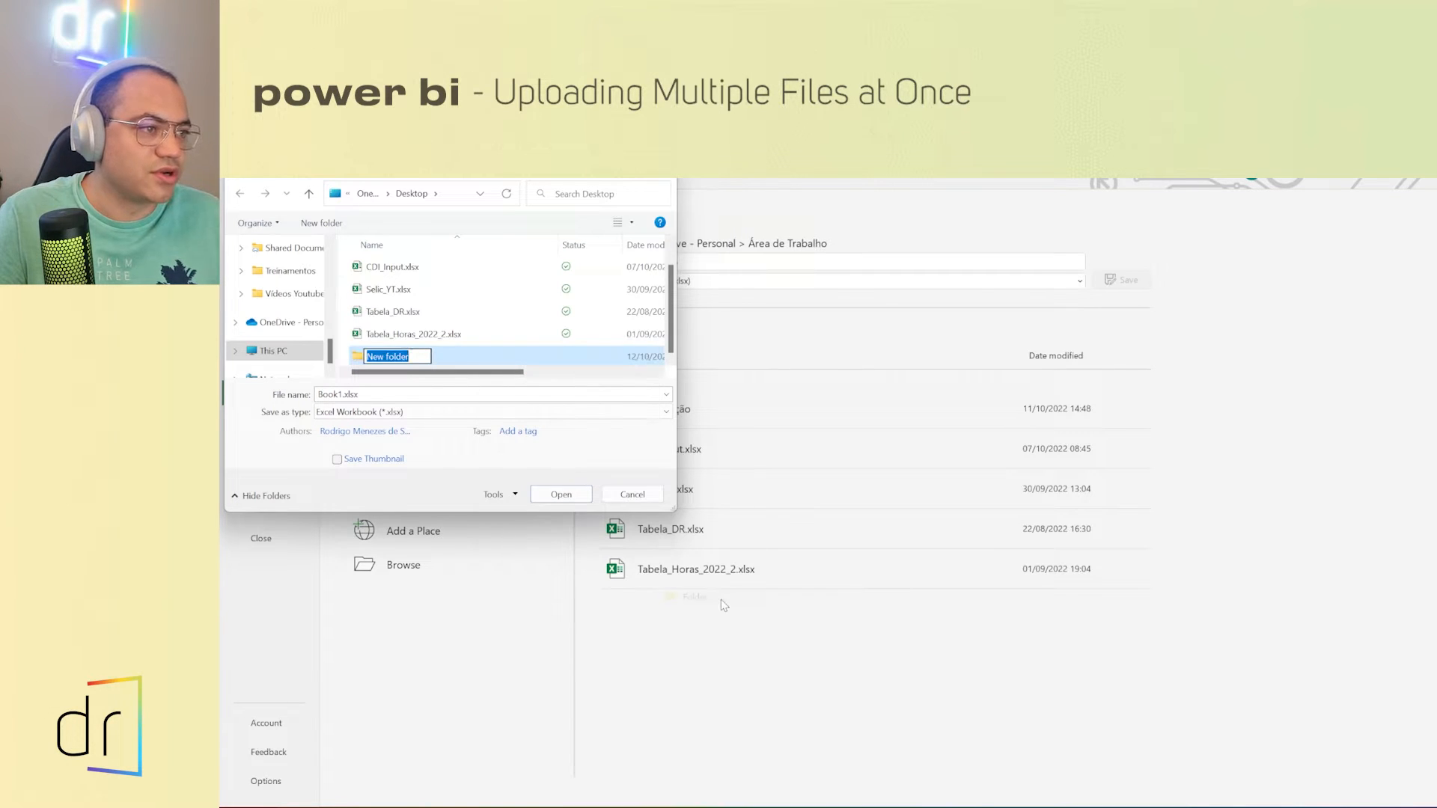
pyautogui.write('Input_Data')
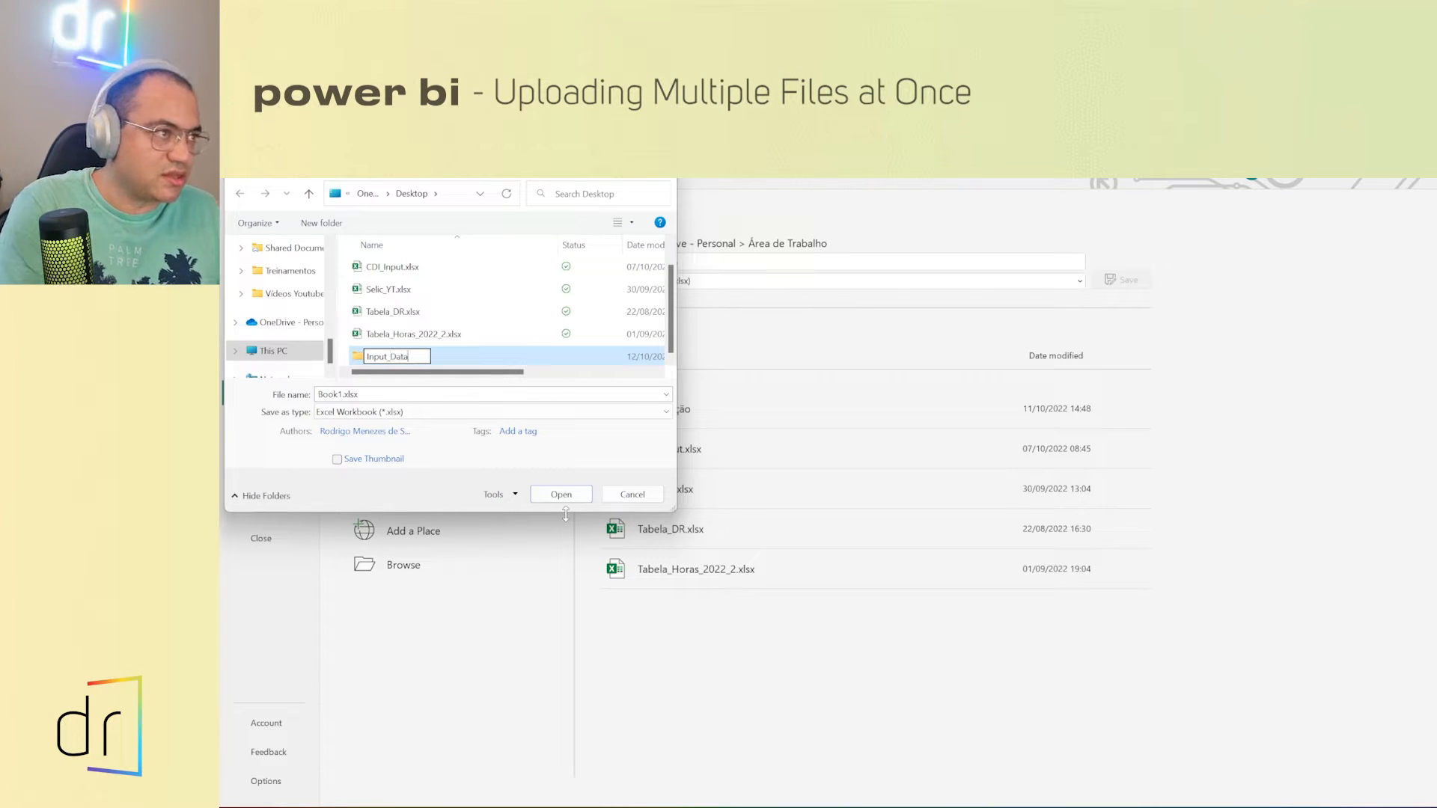
pyautogui.press('Return')
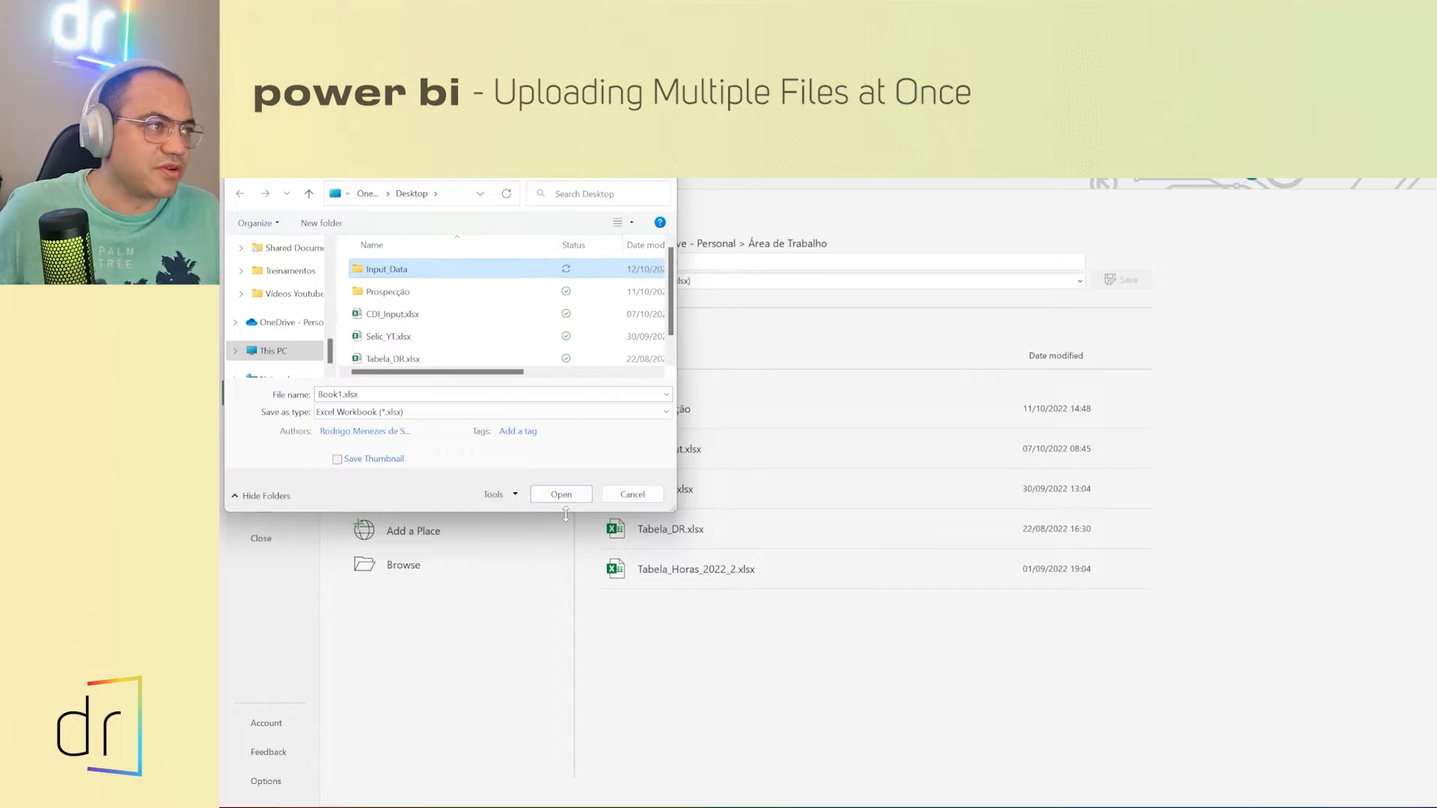
pyautogui.doubleClick(417, 273)
# Step: Replace the default name Book1 and save the workbook as SalesAugust
pyautogui.doubleClick(339, 393)
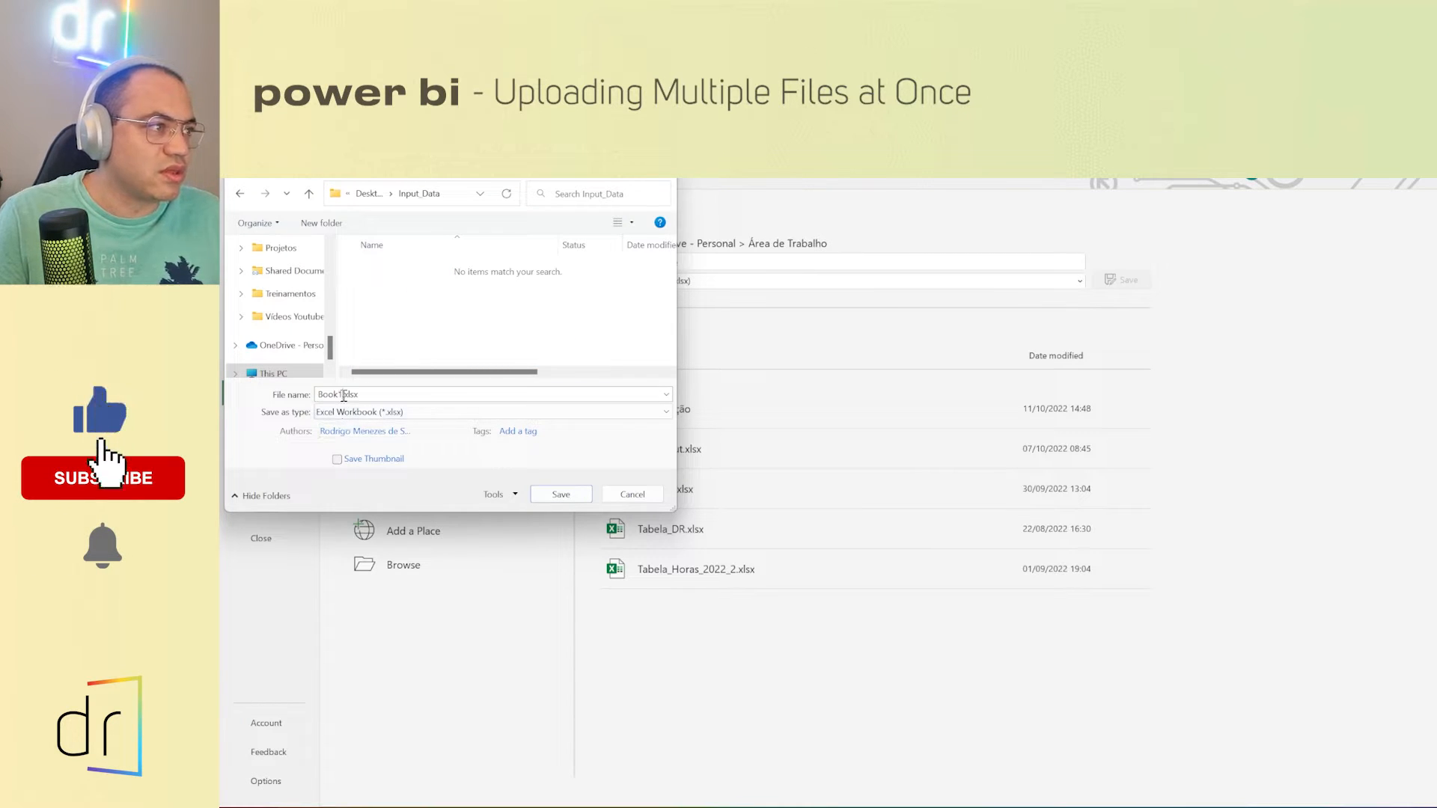
pyautogui.moveTo(342, 393); pyautogui.dragTo(318, 394)
pyautogui.write('Sales')
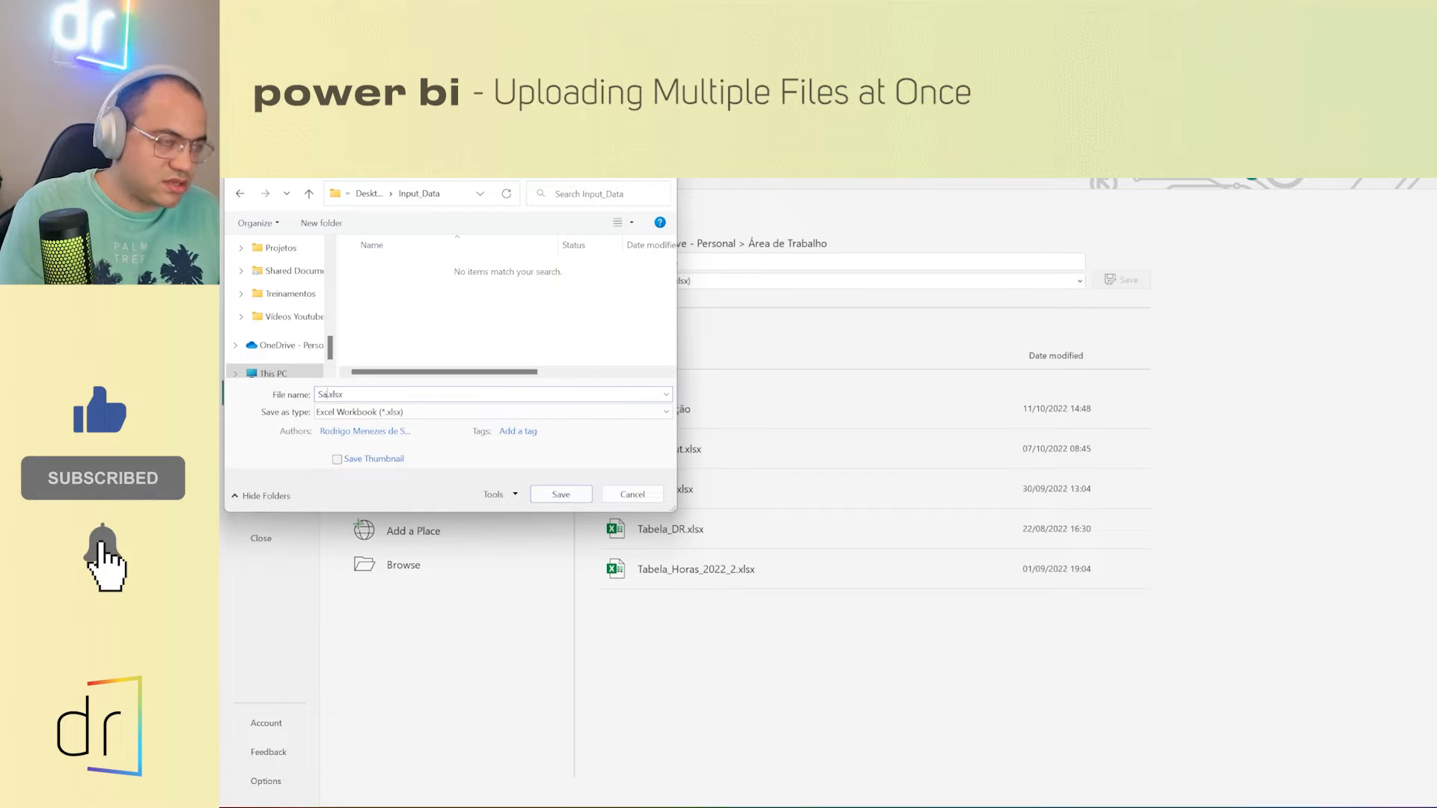
pyautogui.write('Augusto')
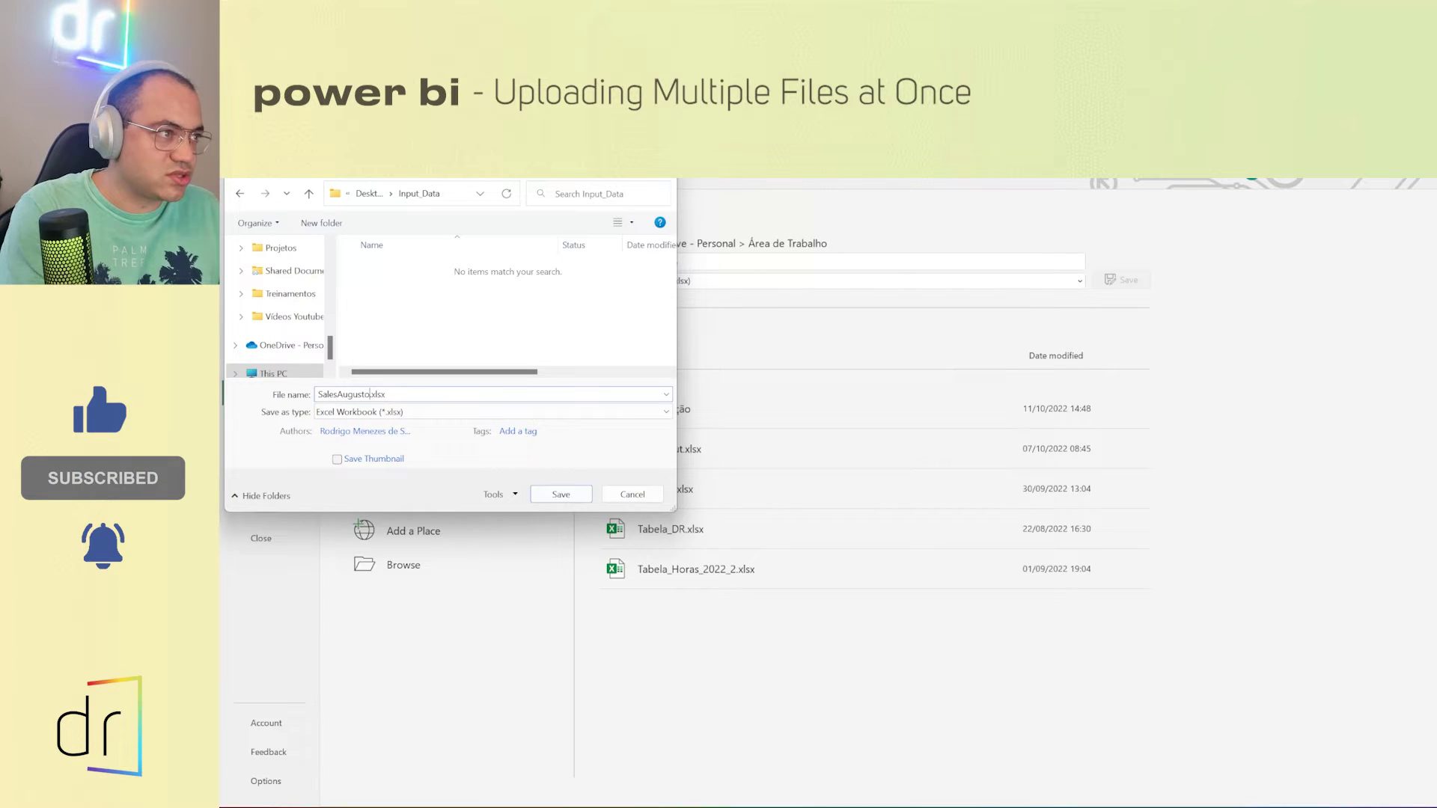
pyautogui.press('BackSpace')
pyautogui.press('Return')
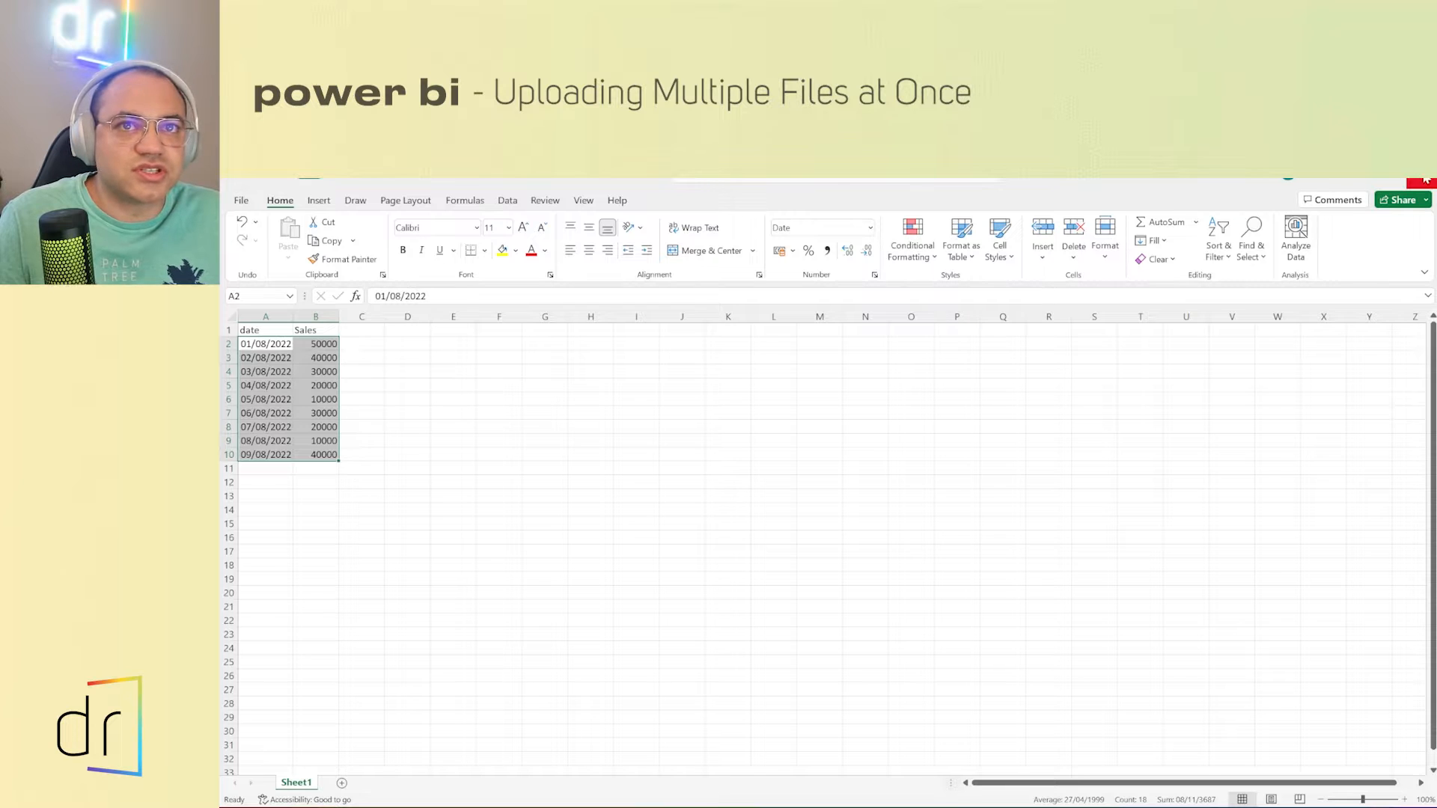
# Step: Close the saved SalesAugust workbook window
pyautogui.click(1421, 181)
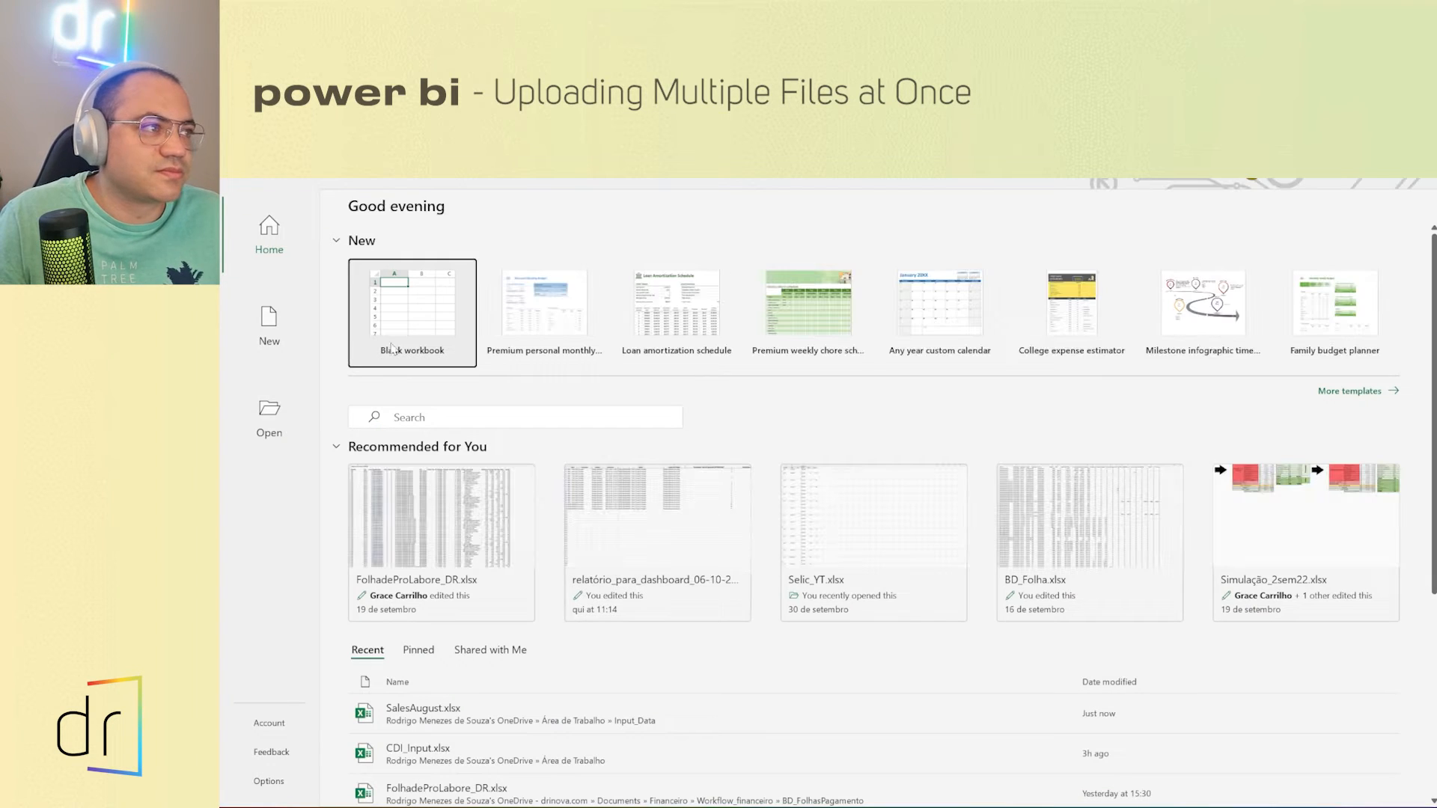
# Step: In a new workbook, enter Date and Sales headers and fill dates 01/09/2022 through 09/09/2022
pyautogui.click(406, 310)
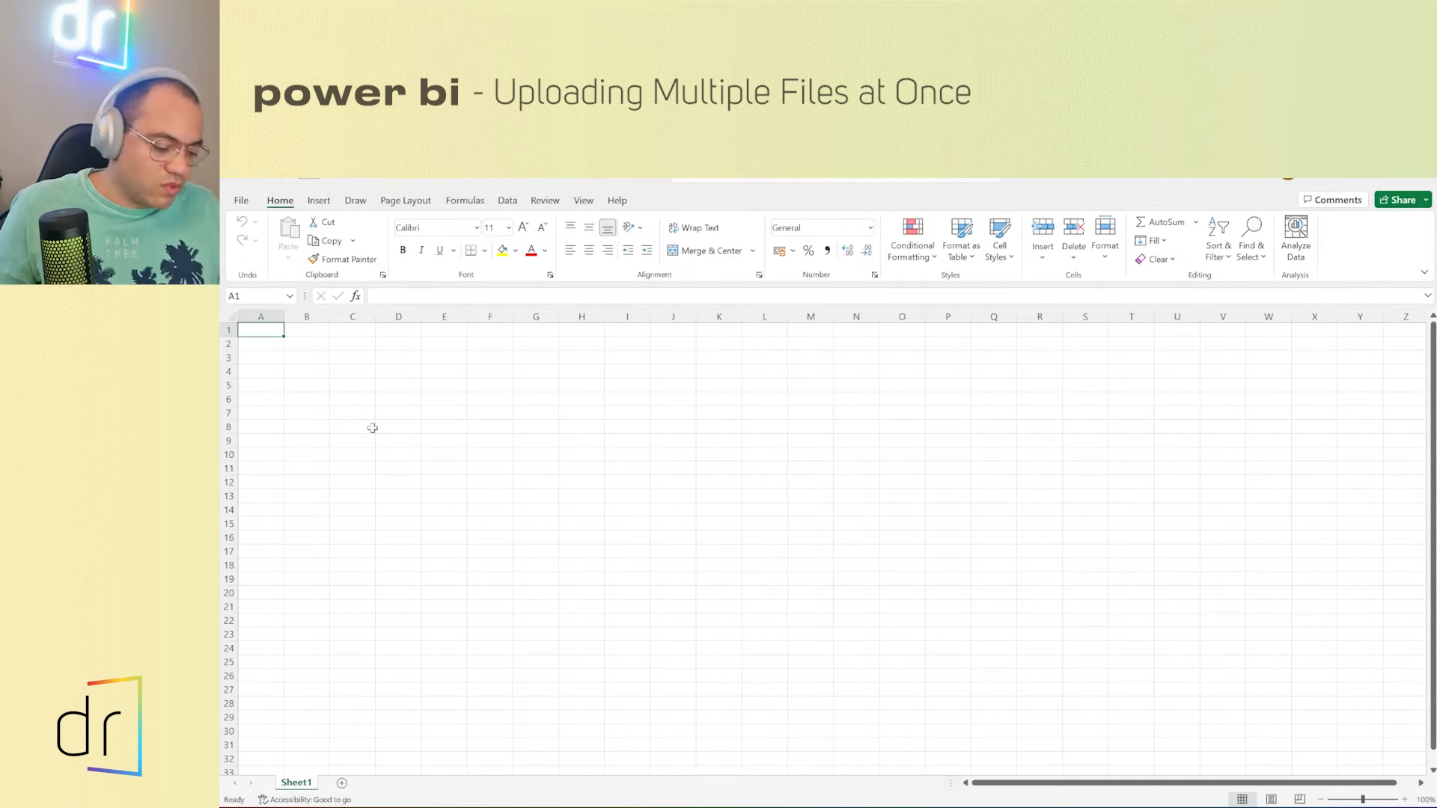
pyautogui.write('Date')
pyautogui.press('Tab')
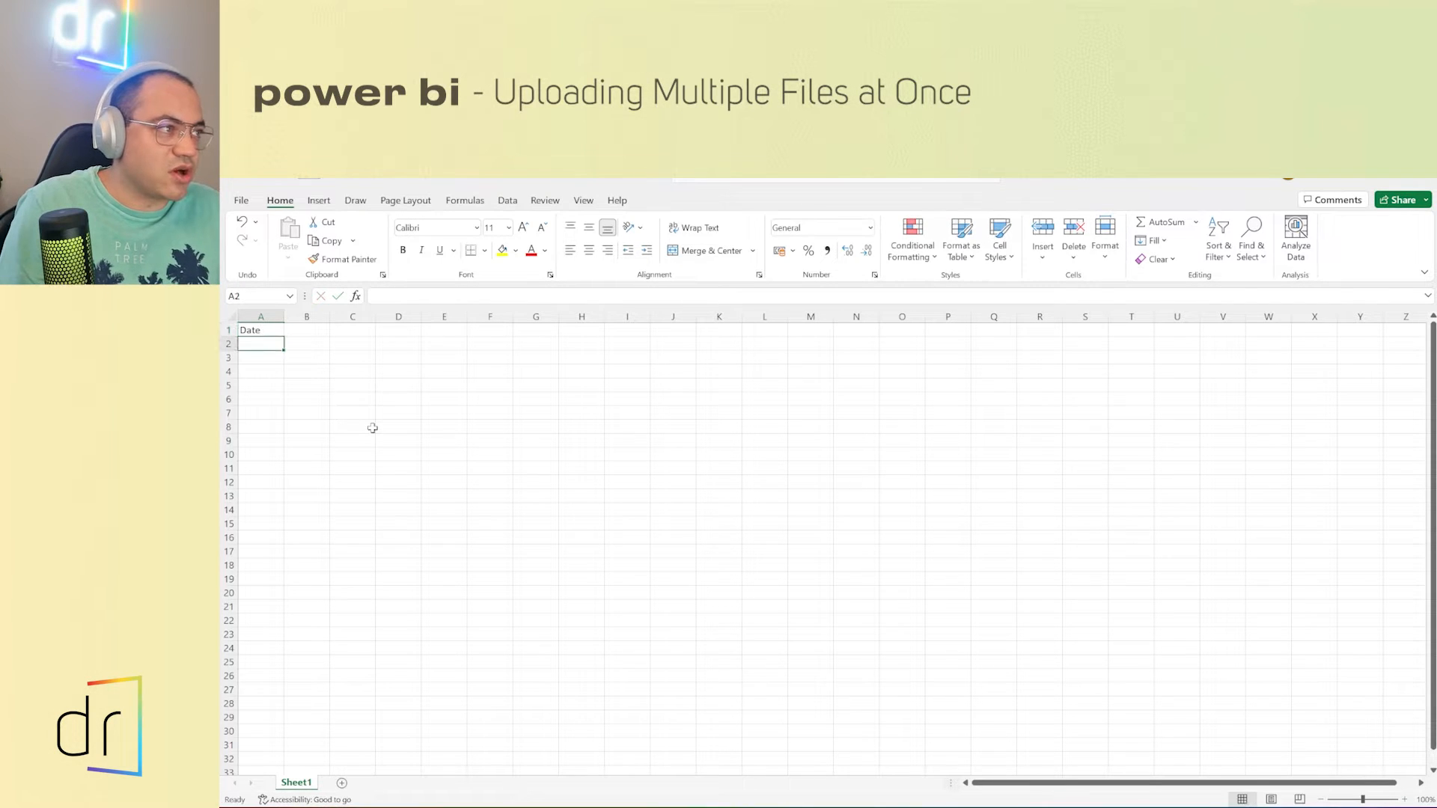
pyautogui.write('Sales')
pyautogui.press('Return')
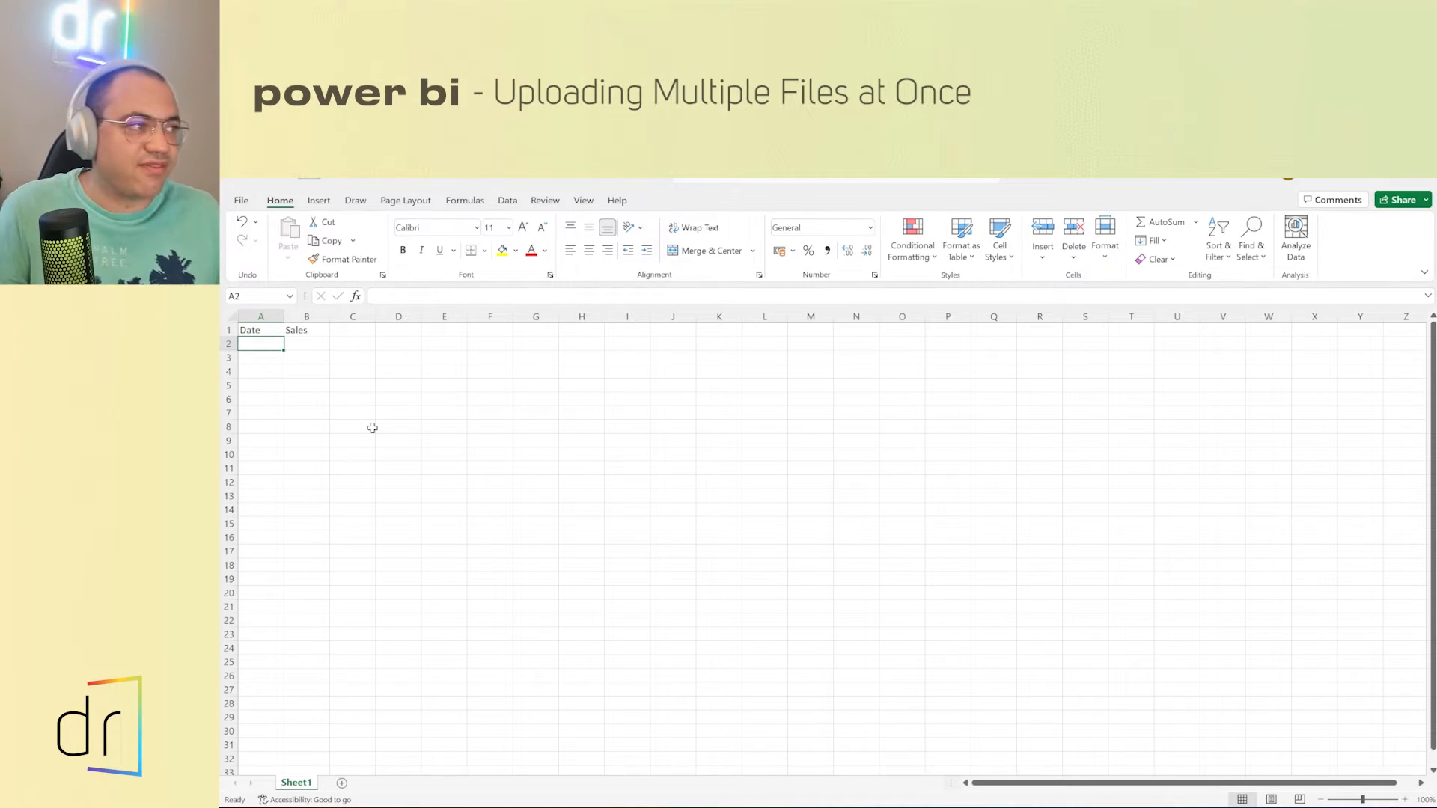
pyautogui.write('2022-09-')
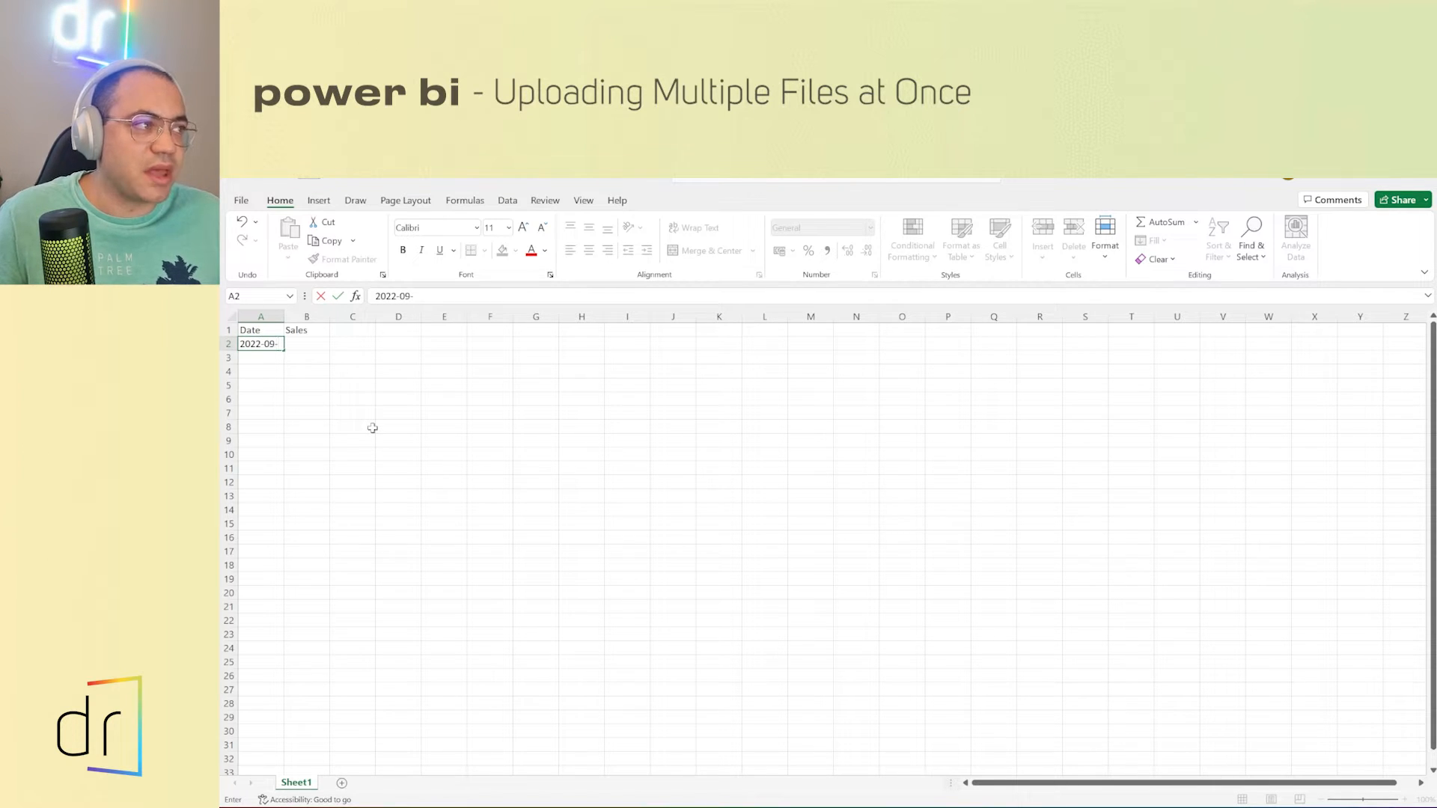
pyautogui.write('1')
pyautogui.hotkey('ctrl', 'Return')
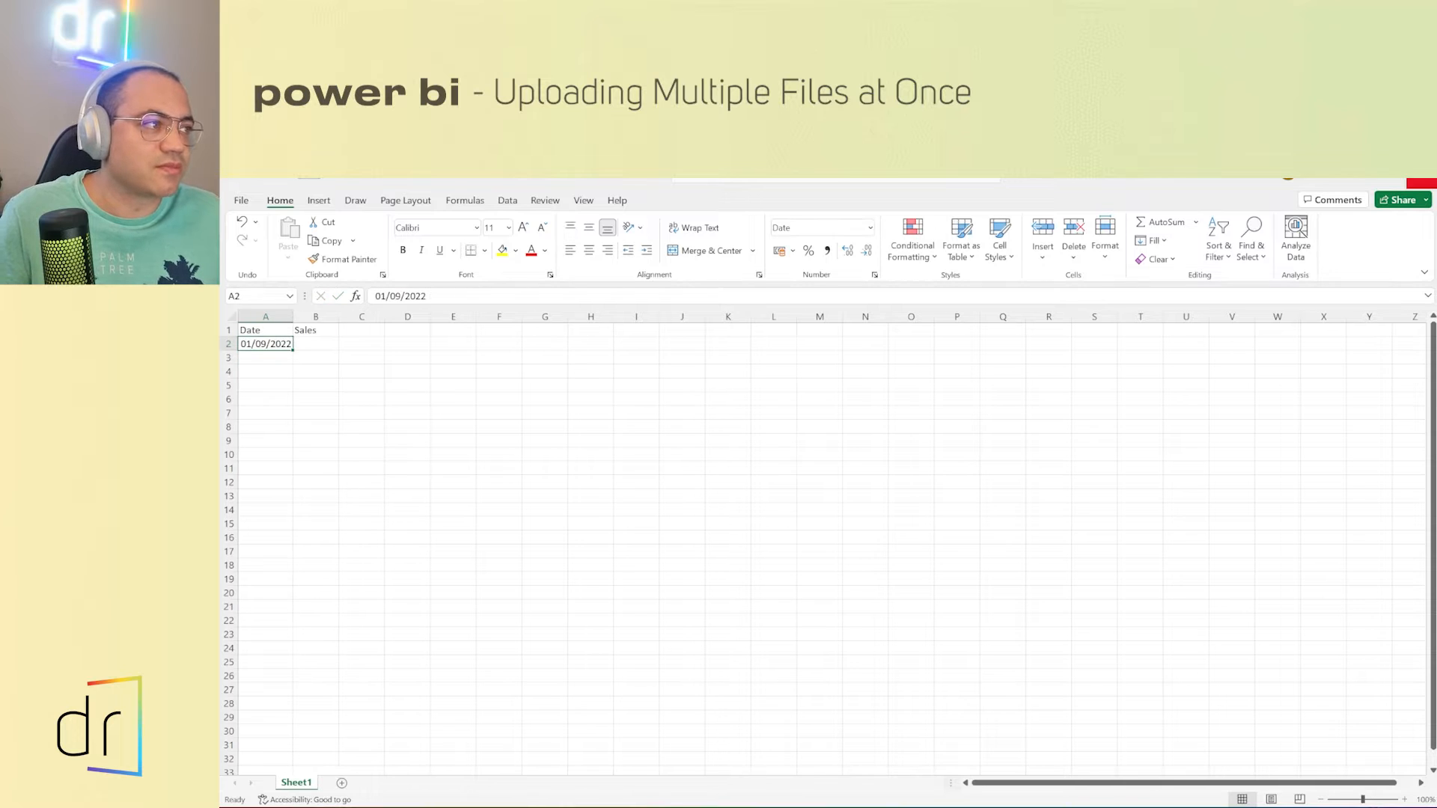
pyautogui.moveTo(294, 347); pyautogui.dragTo(285, 457)
pyautogui.click(225, 454)
# Step: Enter 10000 as the first sales value and fill it down to every September date
pyautogui.click(303, 347)
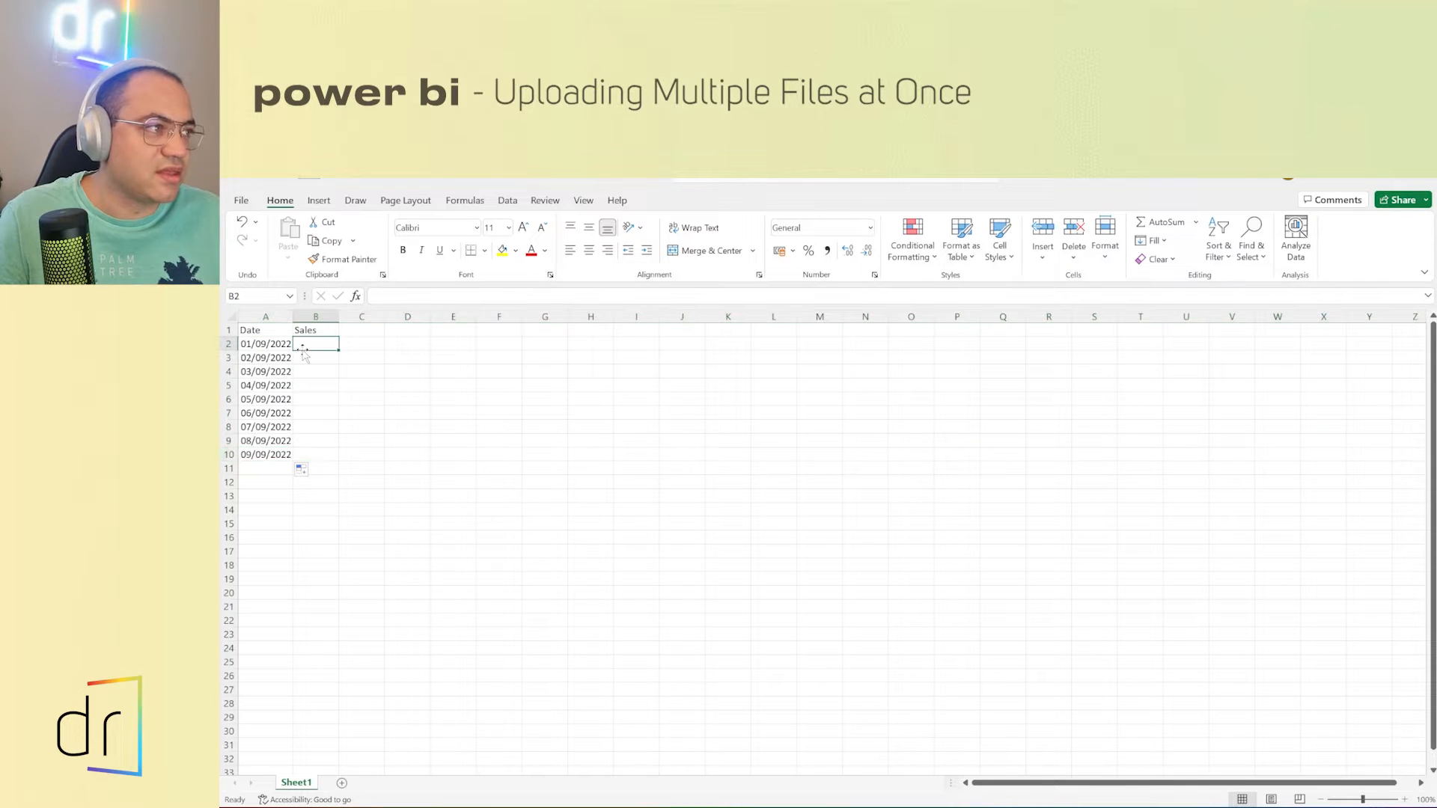
pyautogui.write('10000')
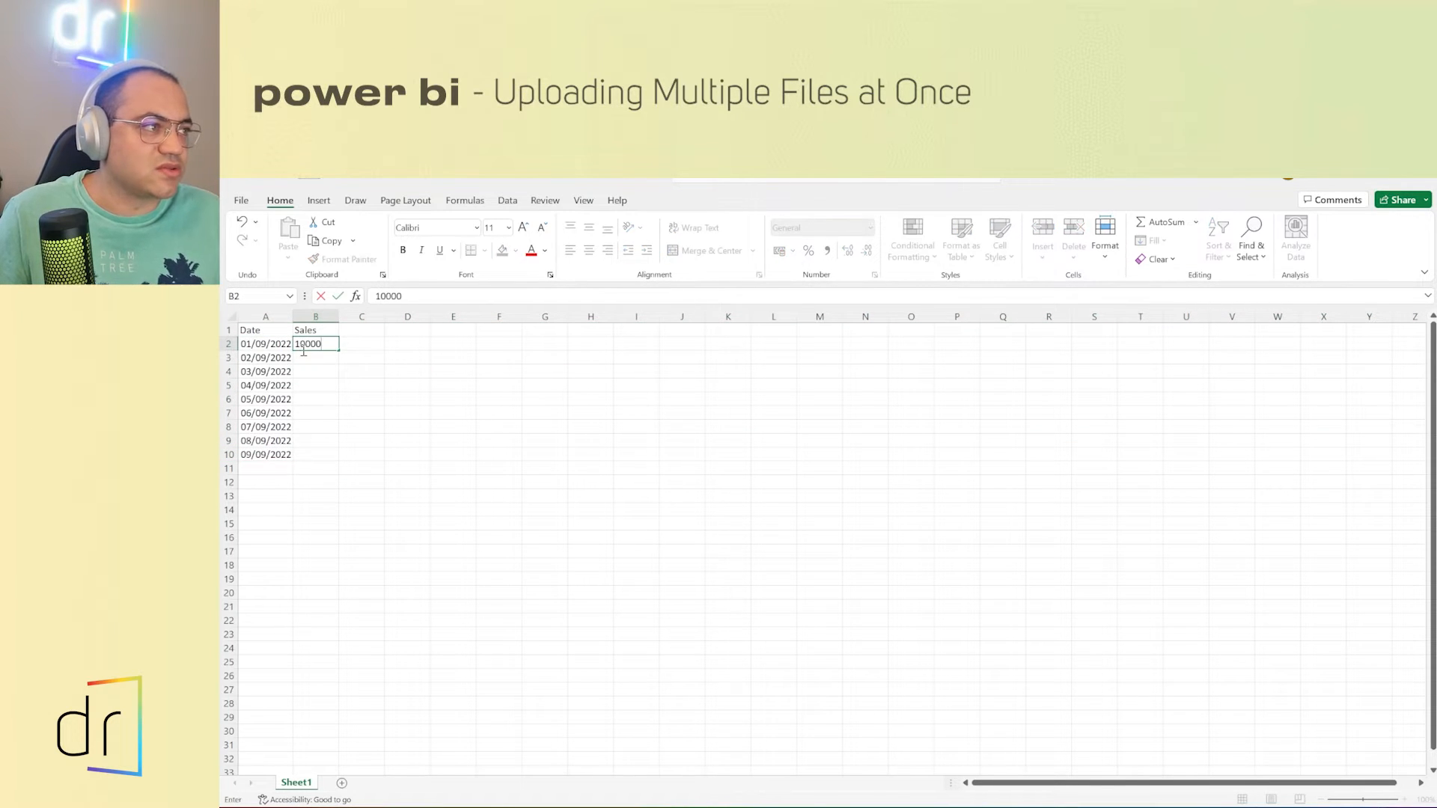
pyautogui.hotkey('ctrl', 'Return')
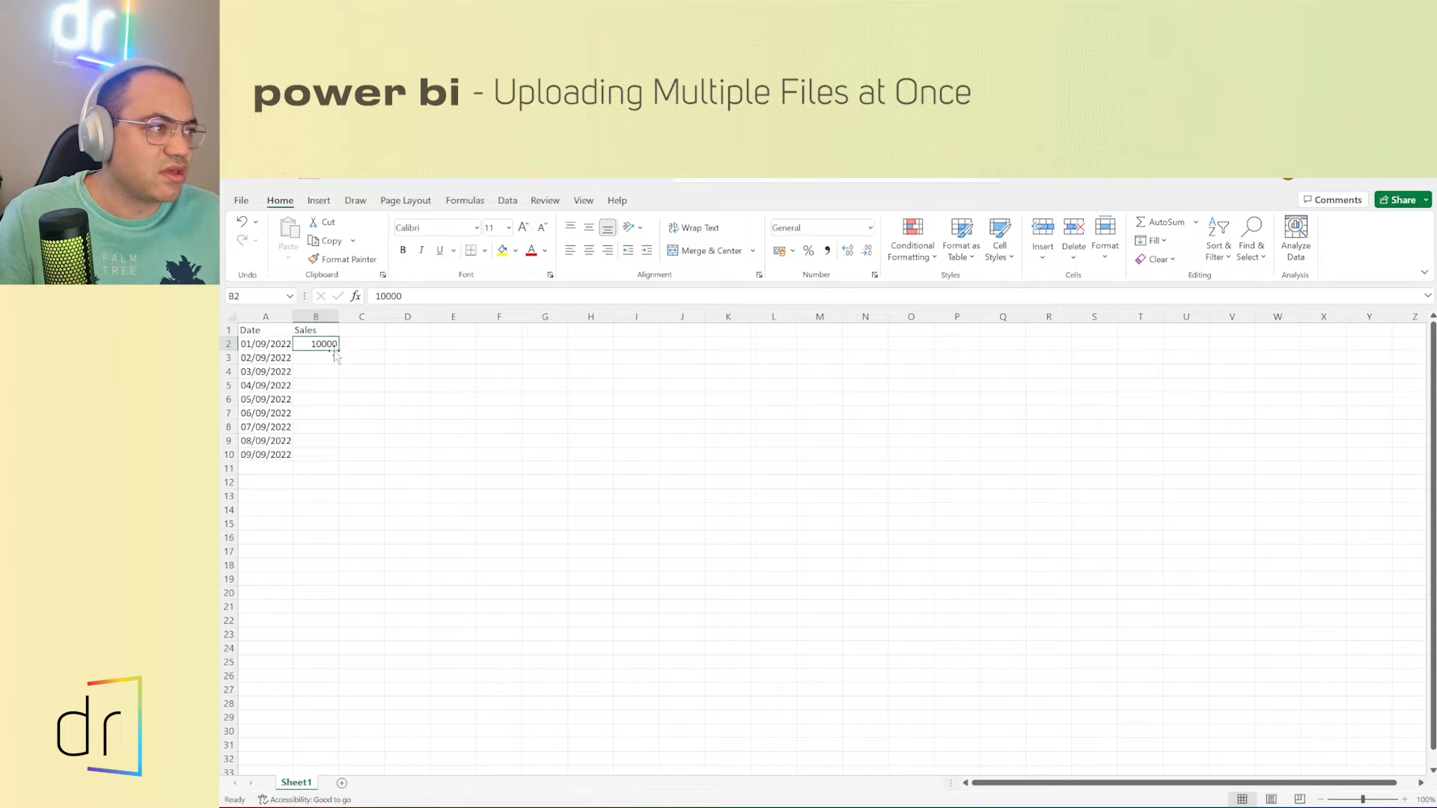
pyautogui.moveTo(336, 351); pyautogui.dragTo(336, 460)
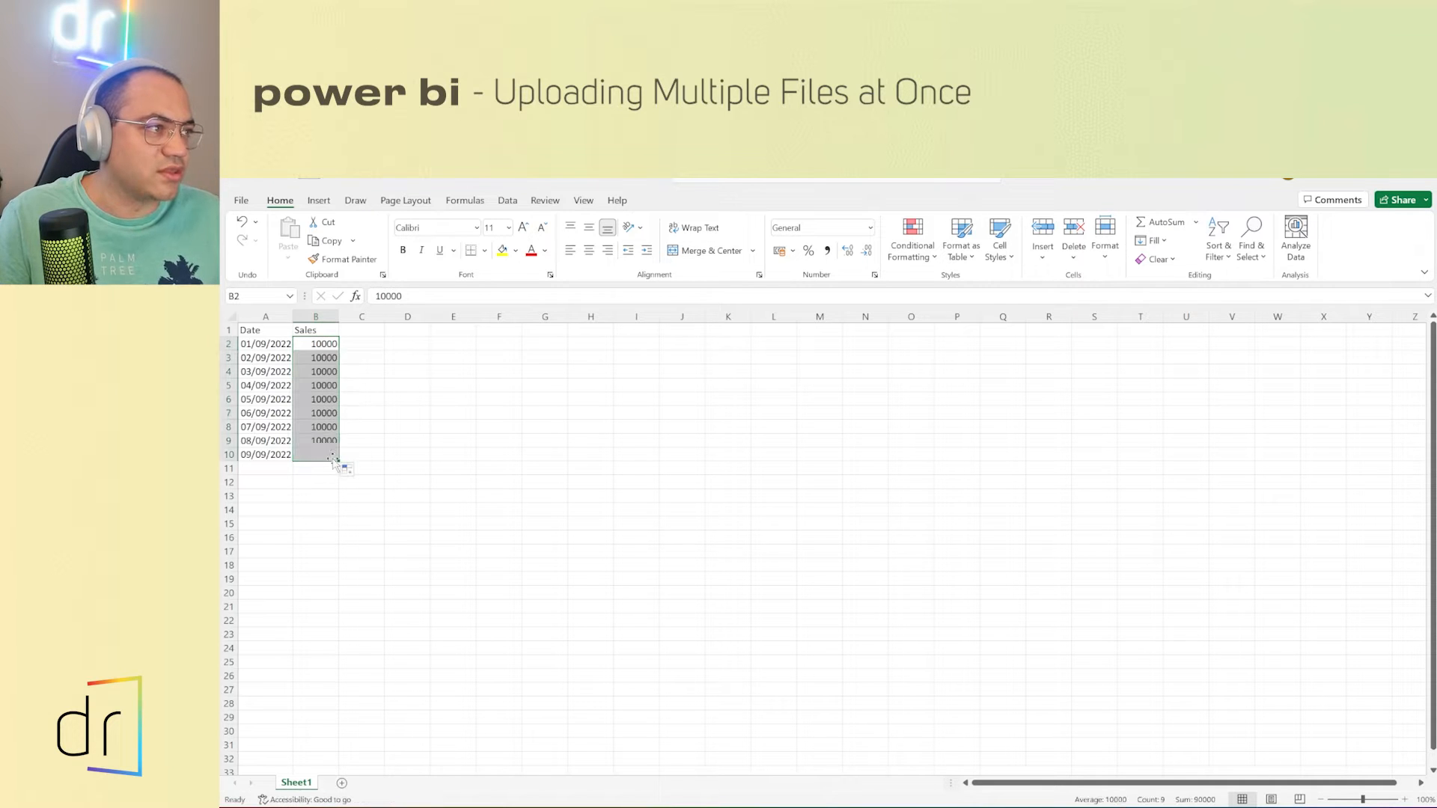
# Step: Save the workbook as SalesSeptember in the pinned Input_Data folder
pyautogui.click(240, 201)
pyautogui.click(290, 395)
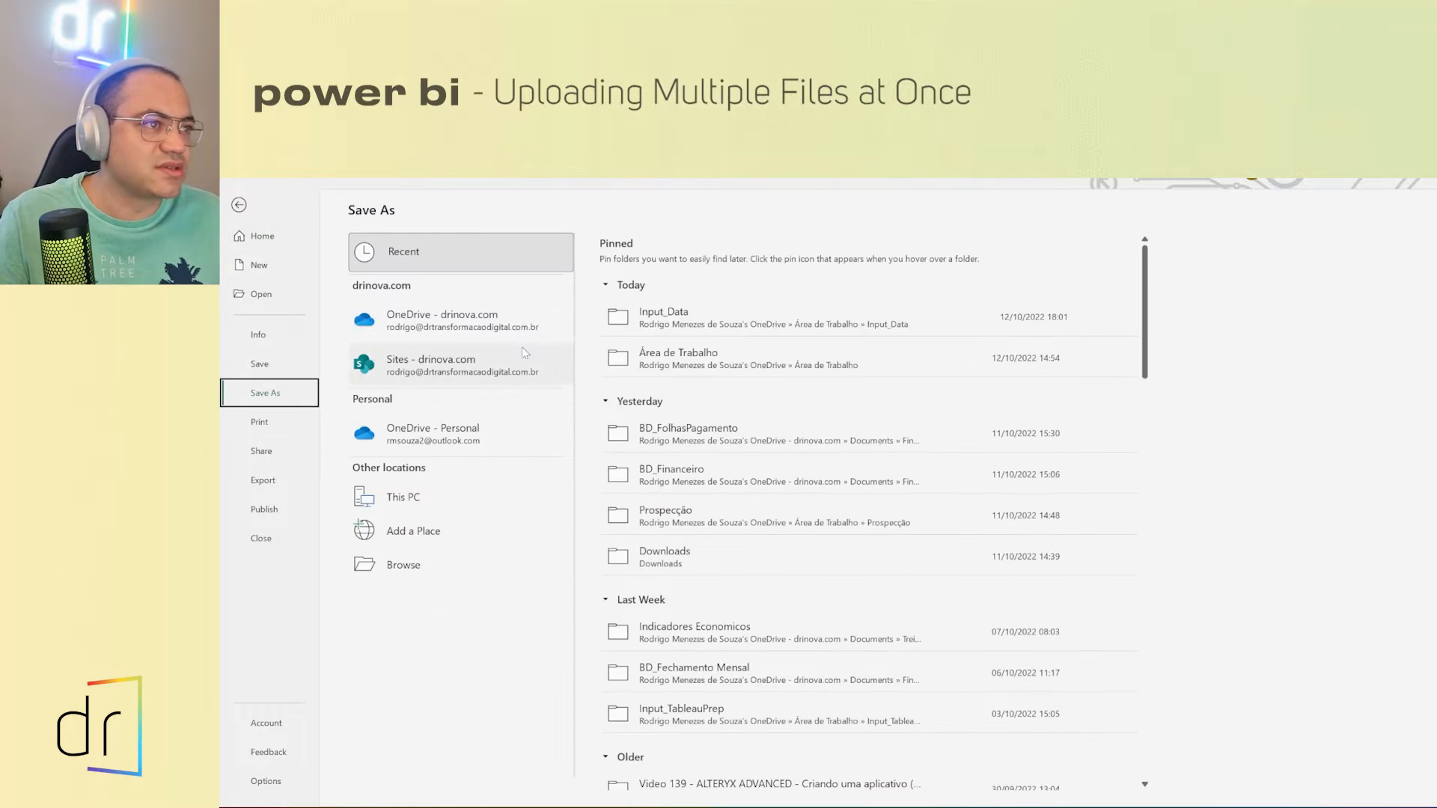
pyautogui.click(664, 320)
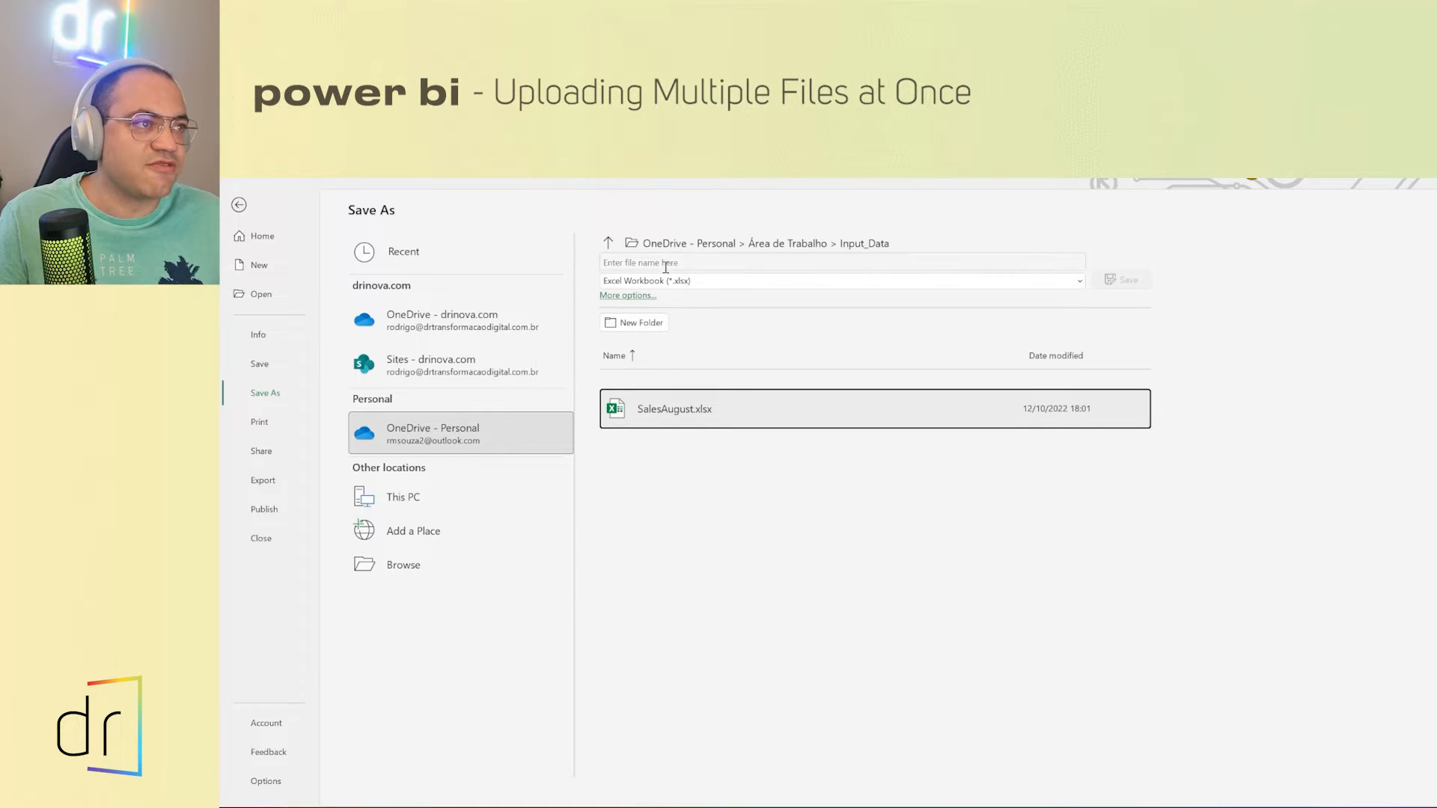
pyautogui.click(665, 263)
pyautogui.write('SalesSeptember')
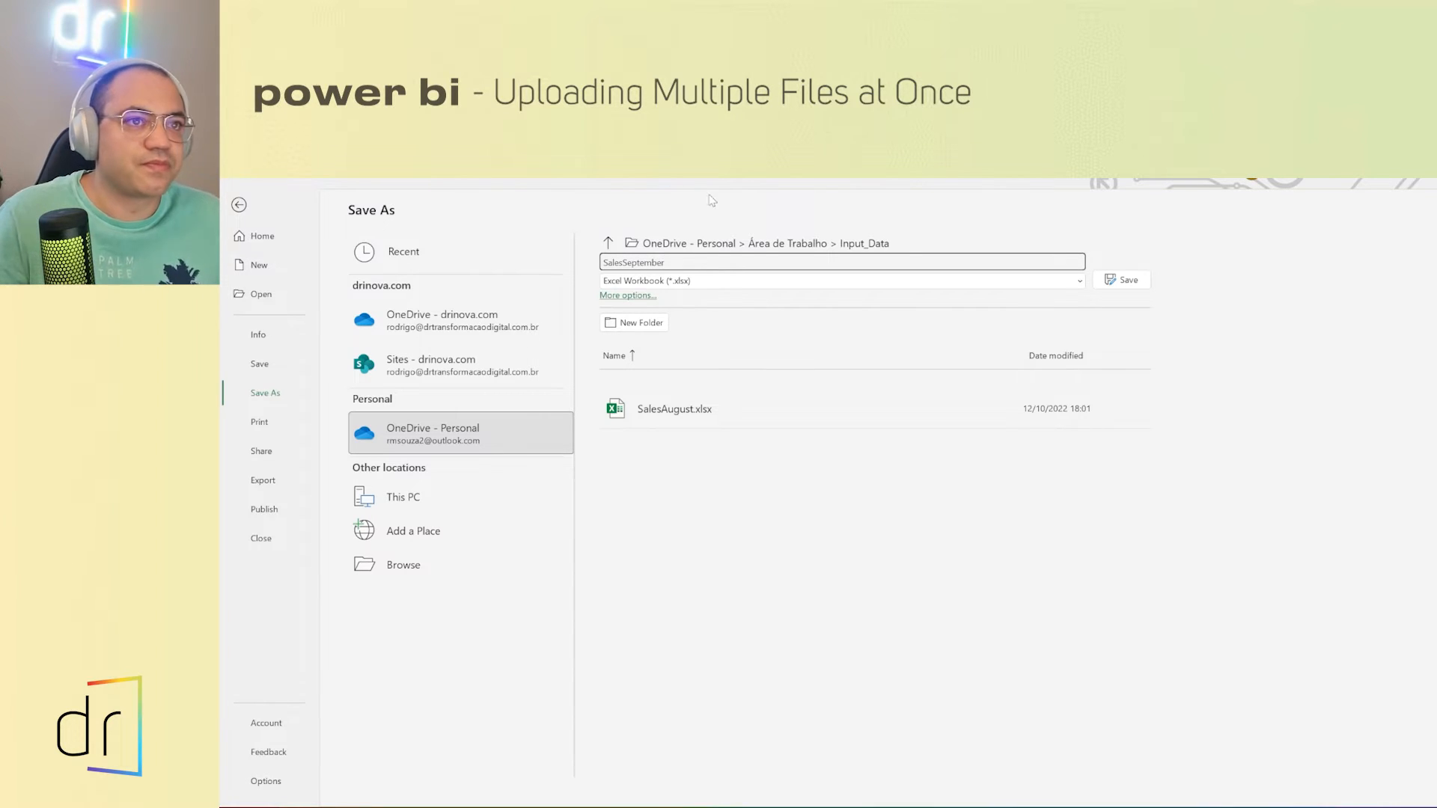
pyautogui.click(1120, 279)
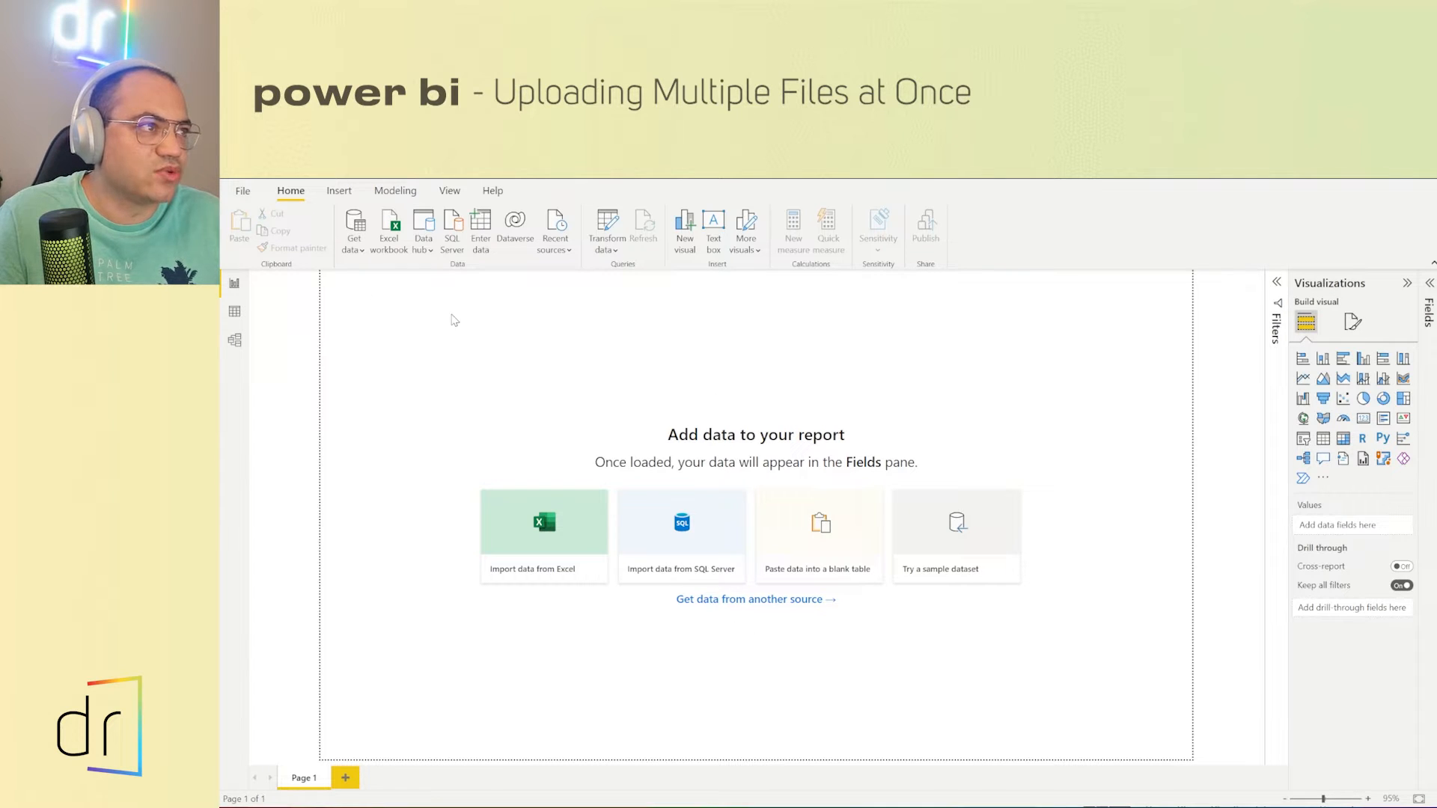
# Step: Launch Power Query Editor via Transform data on the Home ribbon
pyautogui.click(596, 256)
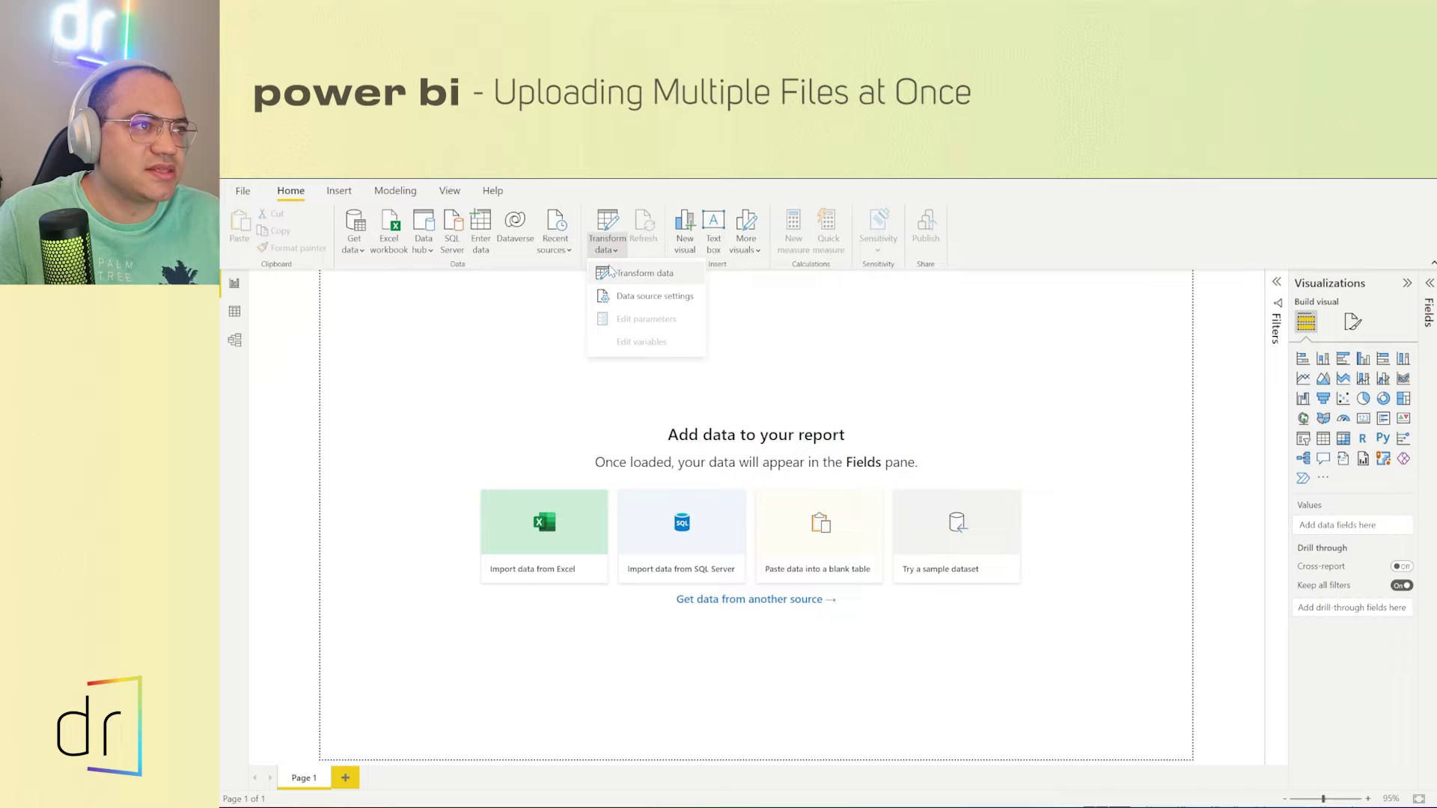
pyautogui.click(490, 384)
pyautogui.click(617, 239)
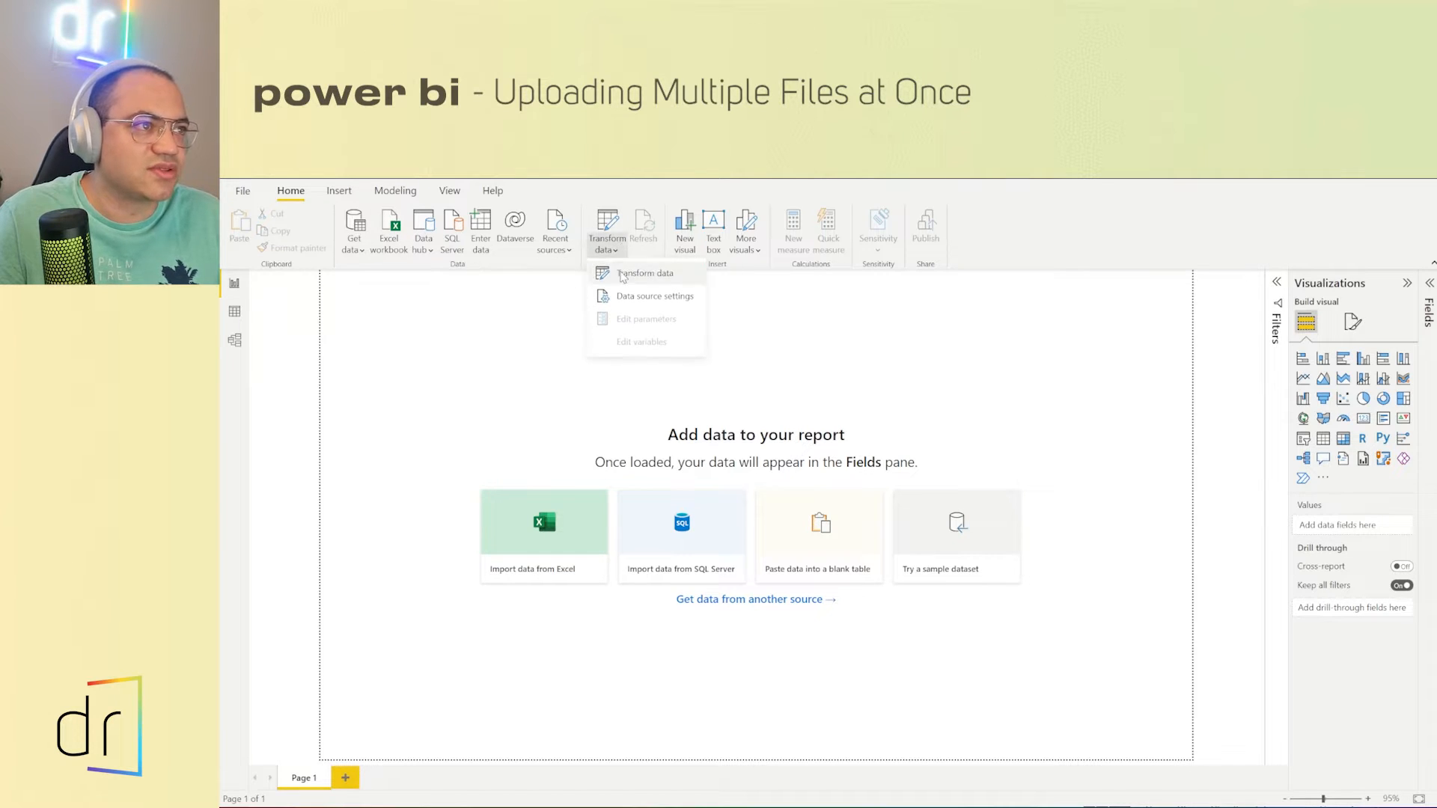
pyautogui.click(625, 280)
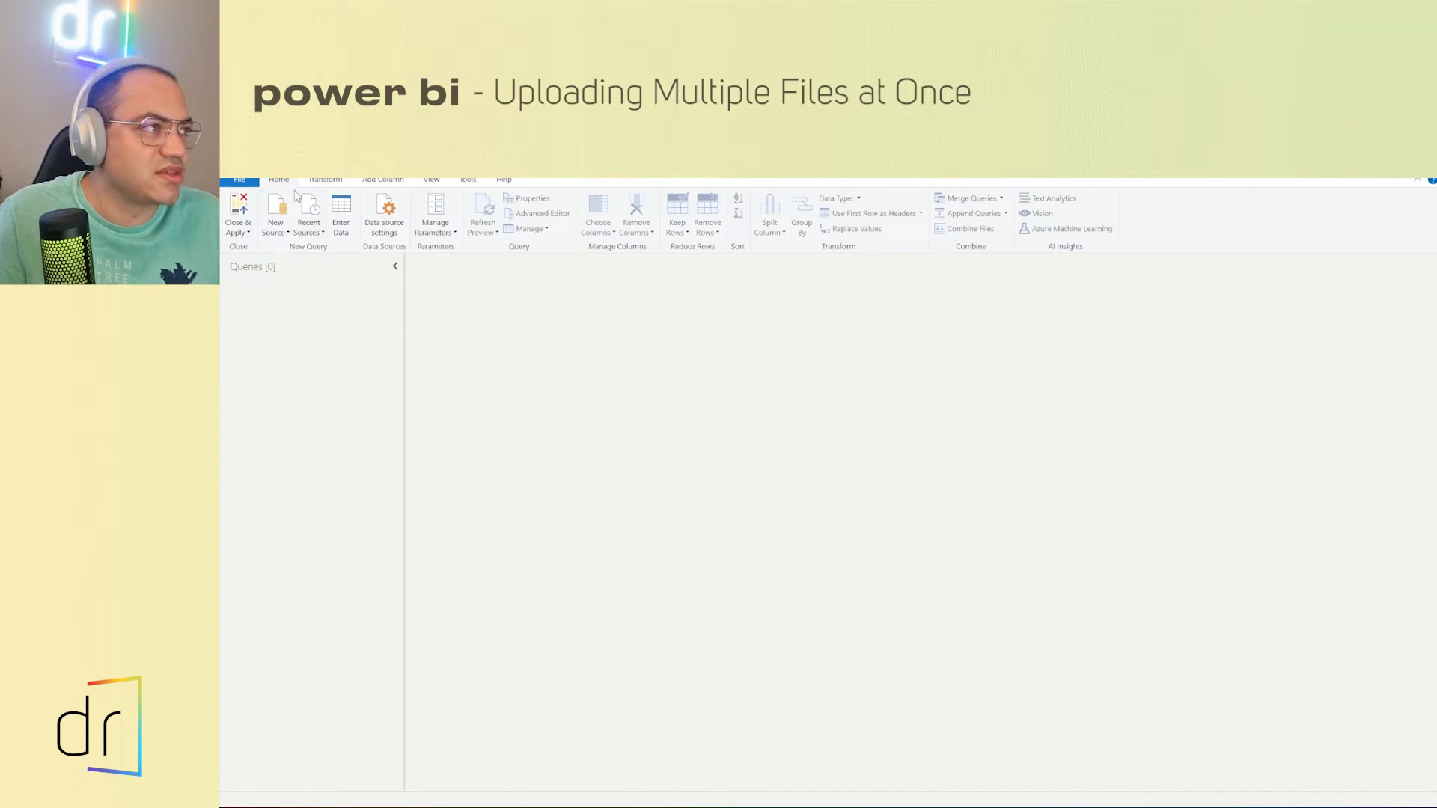
# Step: Bring up the full Get Data connector list from New Source > More and browse its categories
pyautogui.click(287, 230)
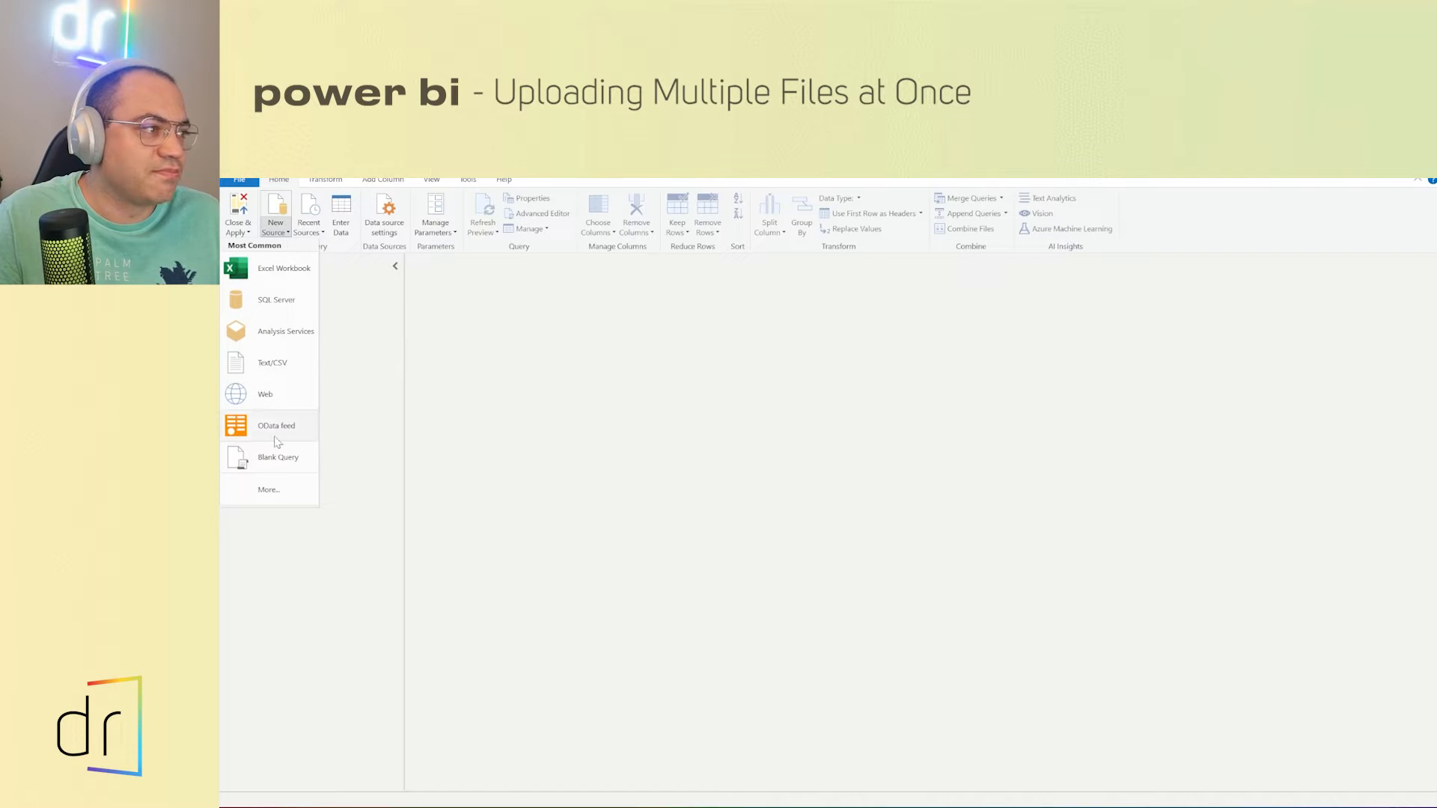
pyautogui.click(279, 495)
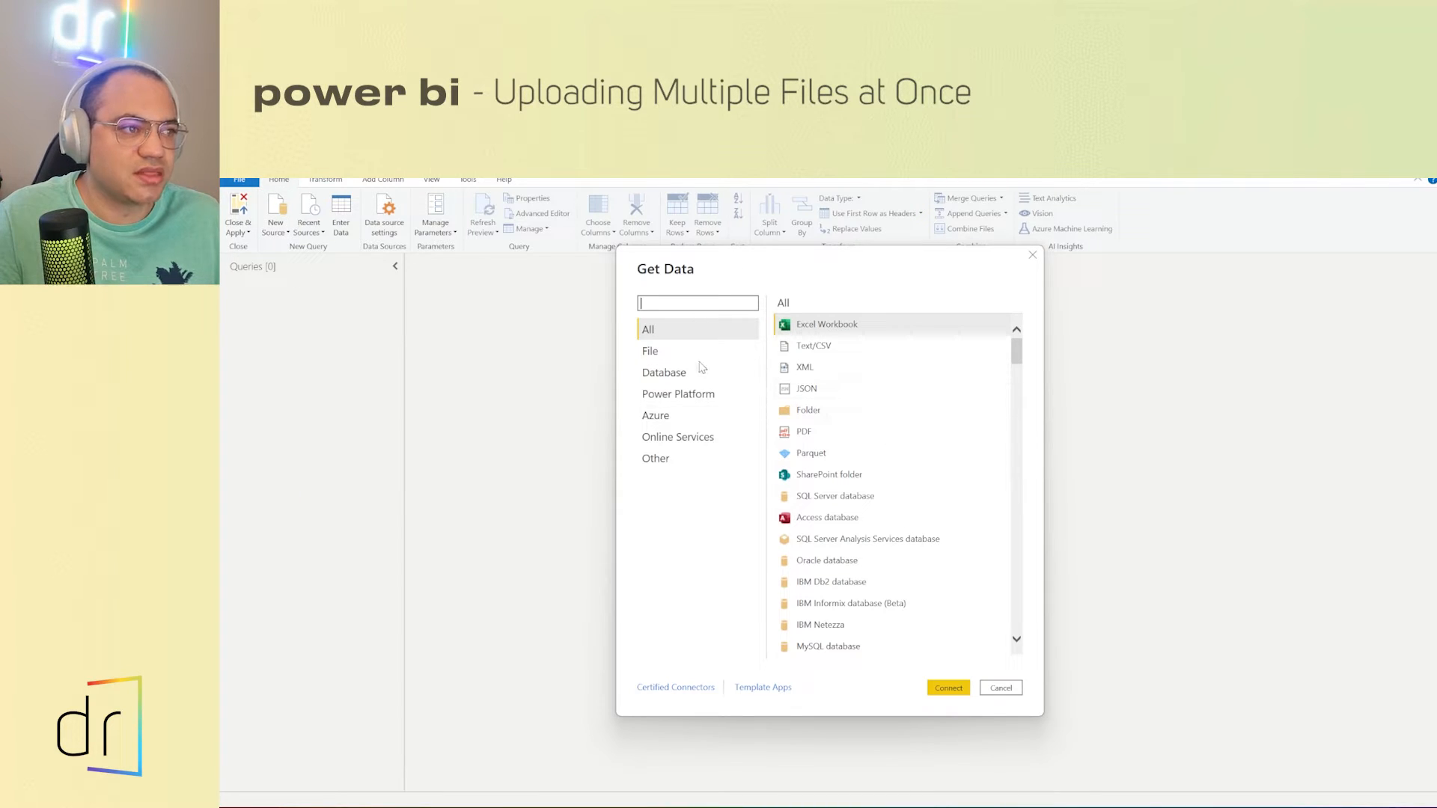
pyautogui.click(674, 461)
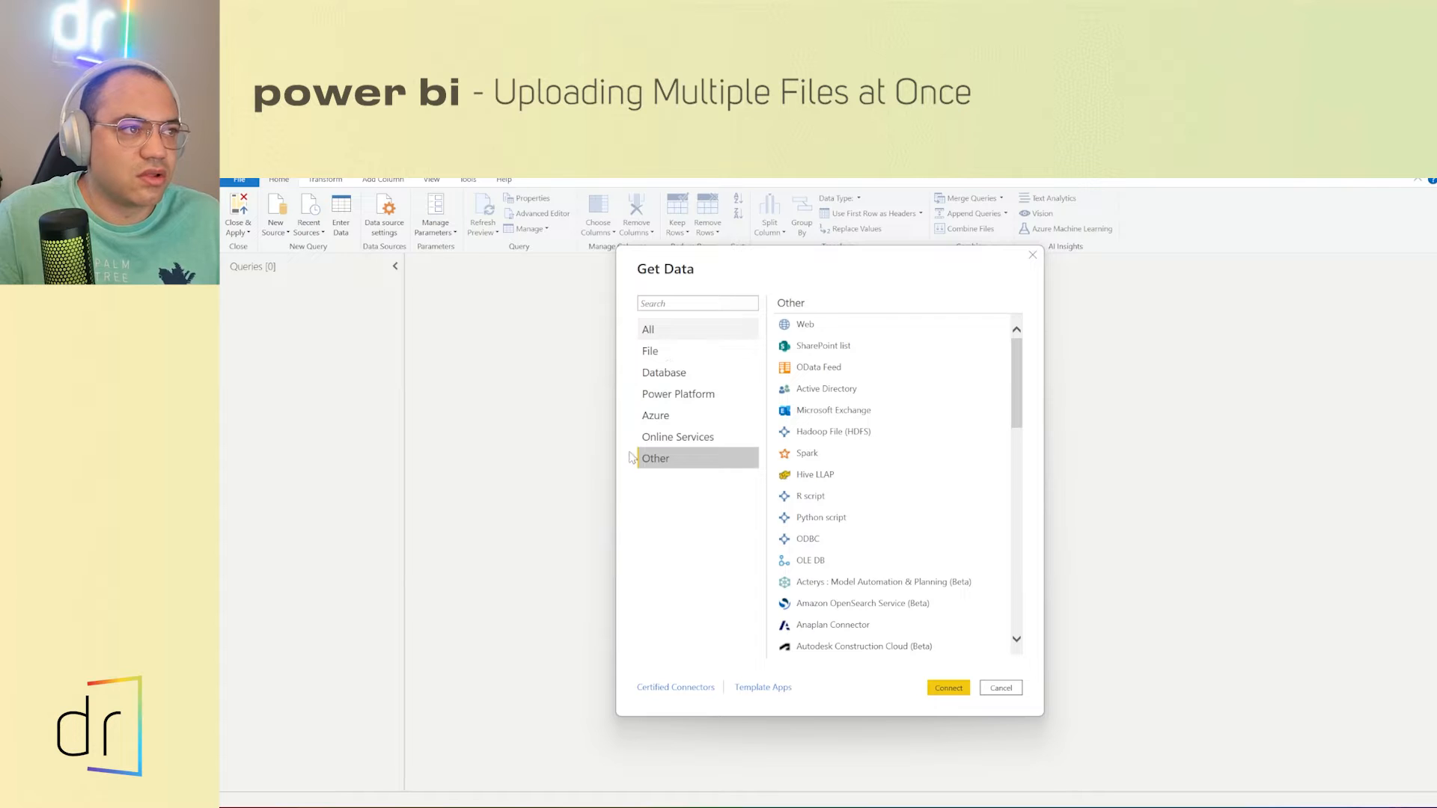
pyautogui.click(678, 329)
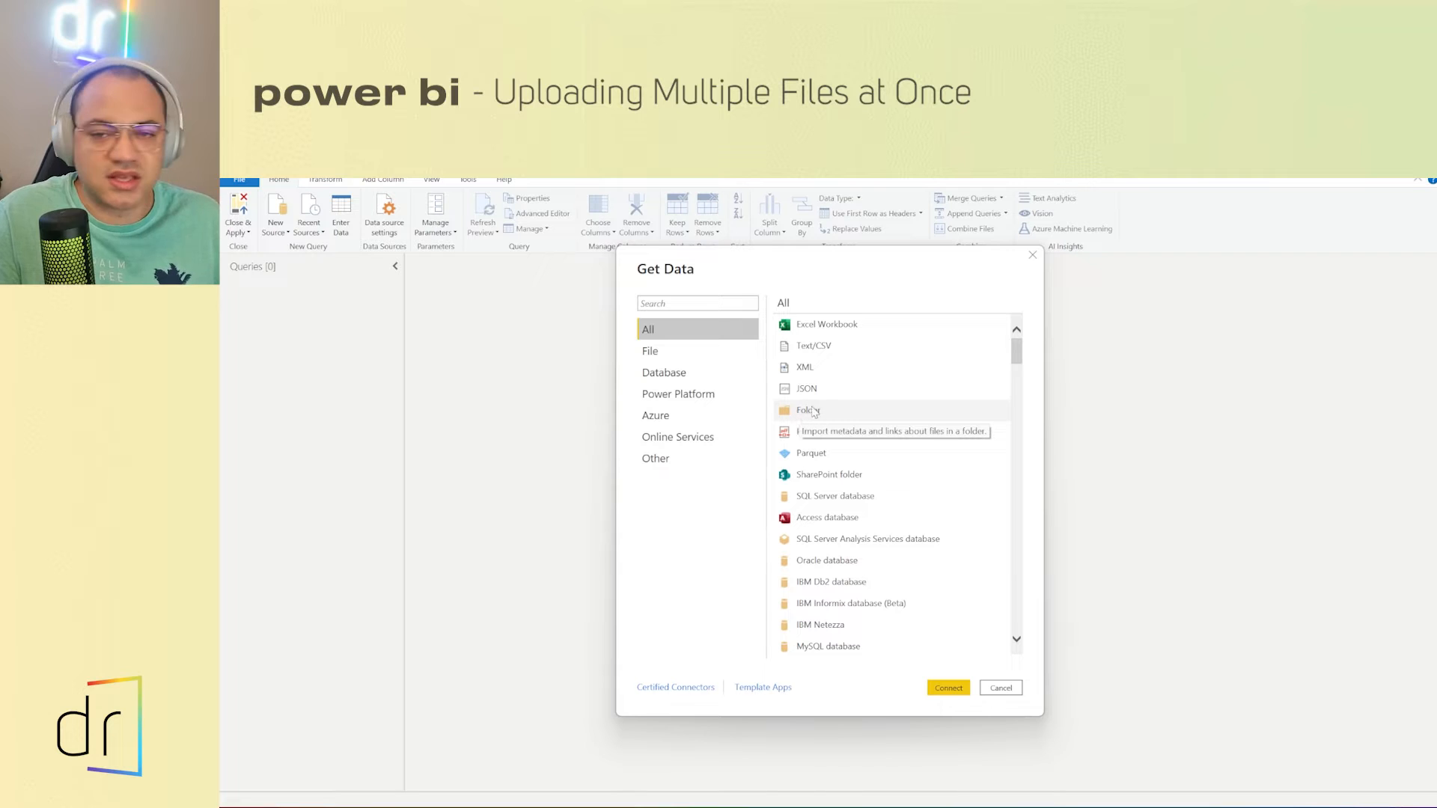
# Step: Choose the Folder connector and connect with it
pyautogui.click(813, 412)
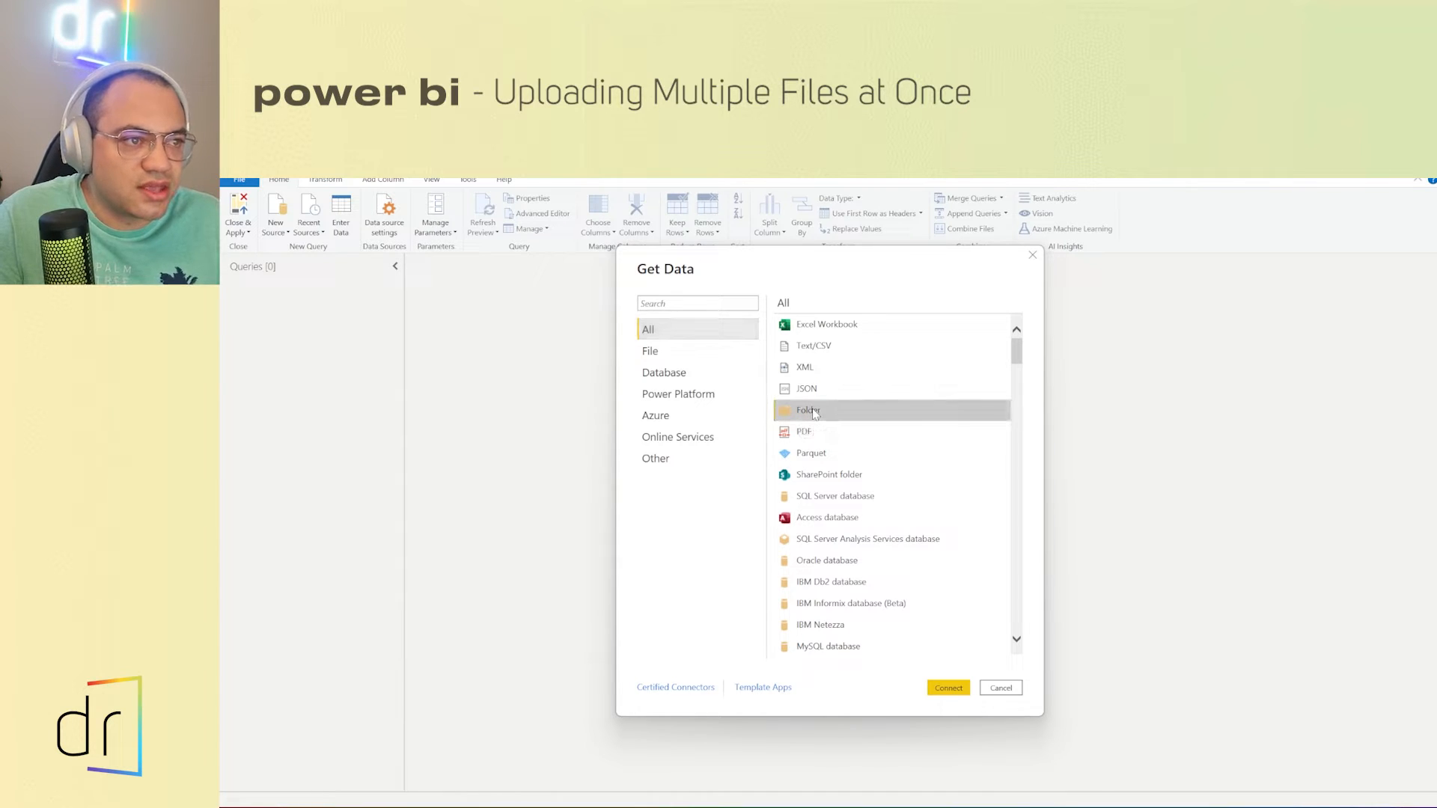
pyautogui.click(947, 690)
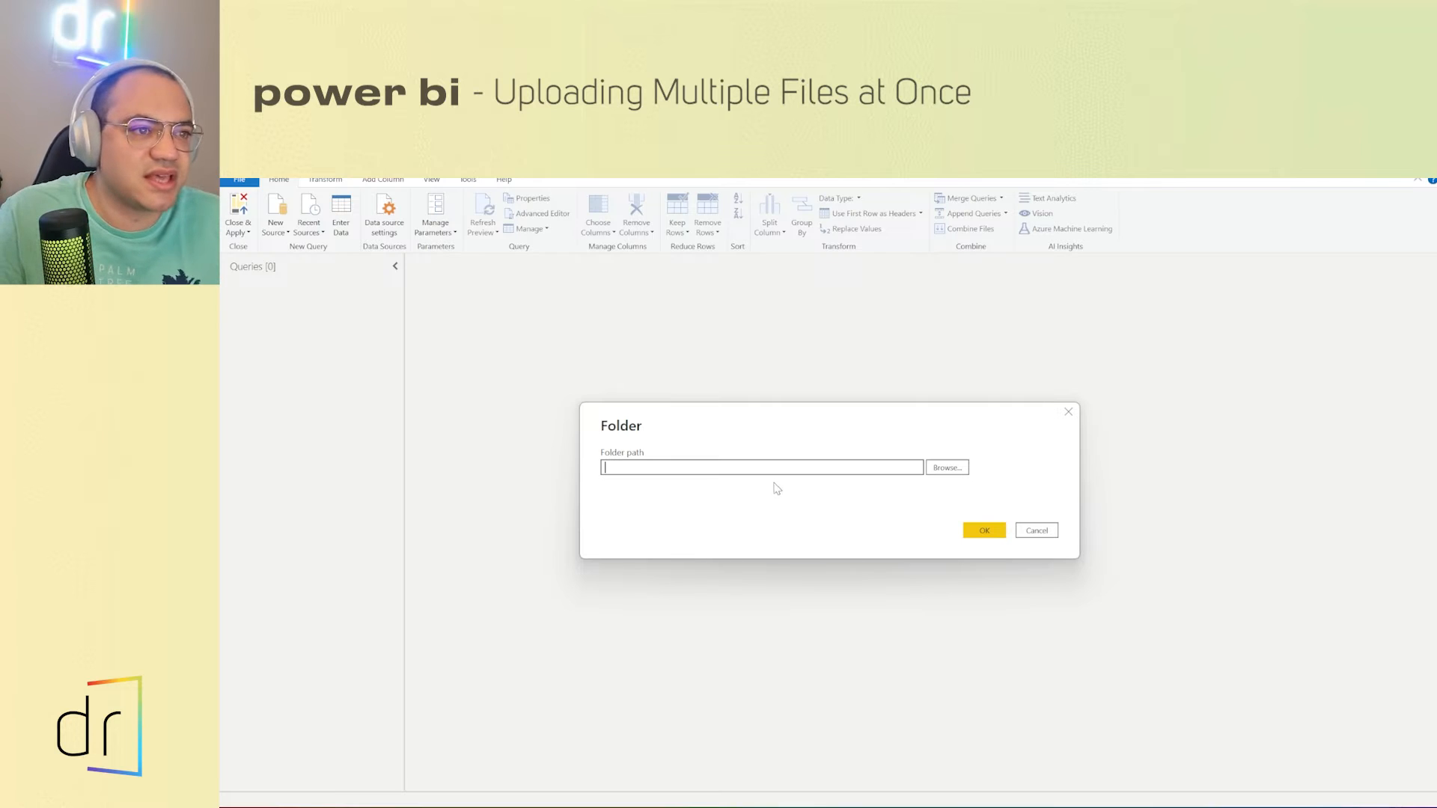
# Step: Browse to the Input_Data folder as the path and load its file list
pyautogui.click(943, 473)
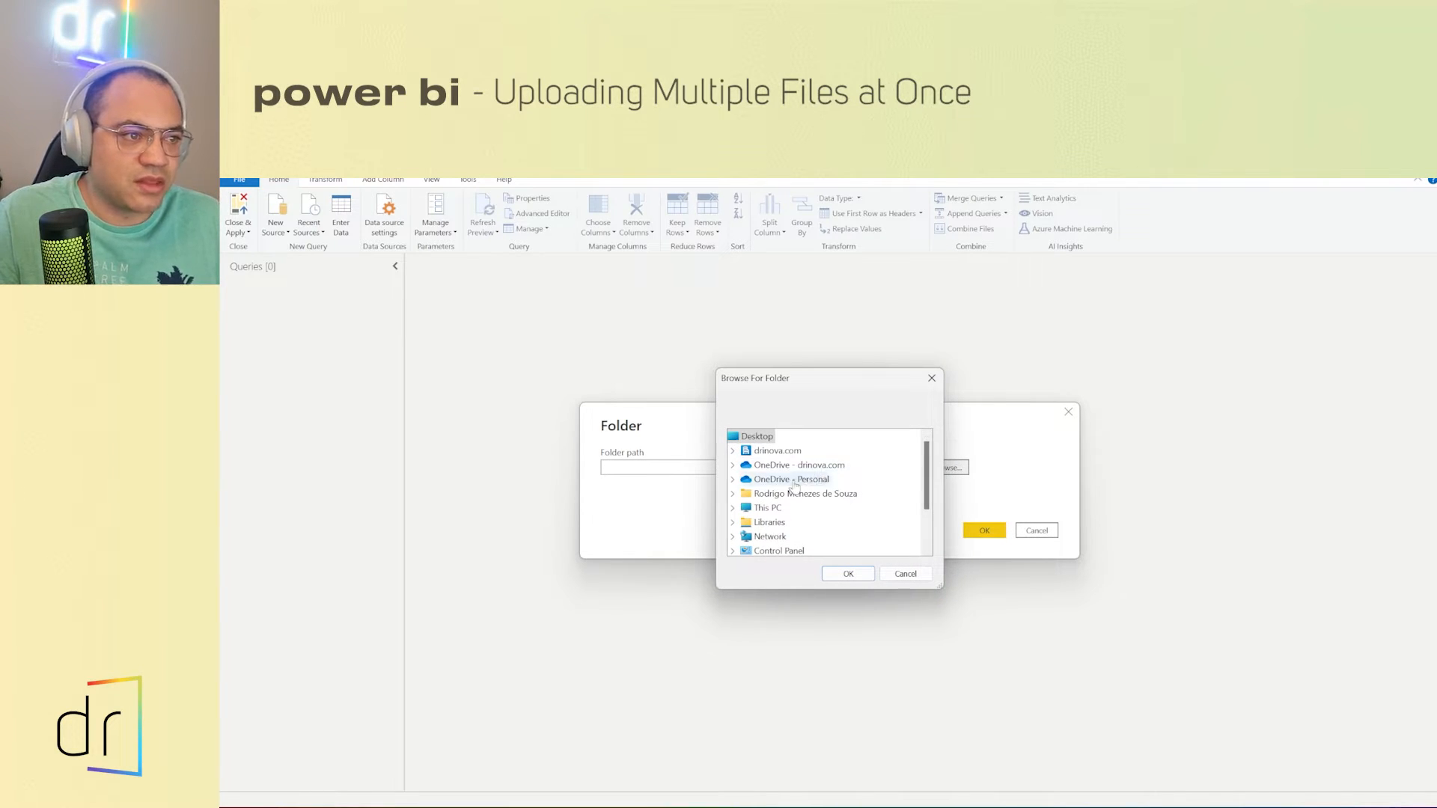
pyautogui.scroll(-1, 786, 488)
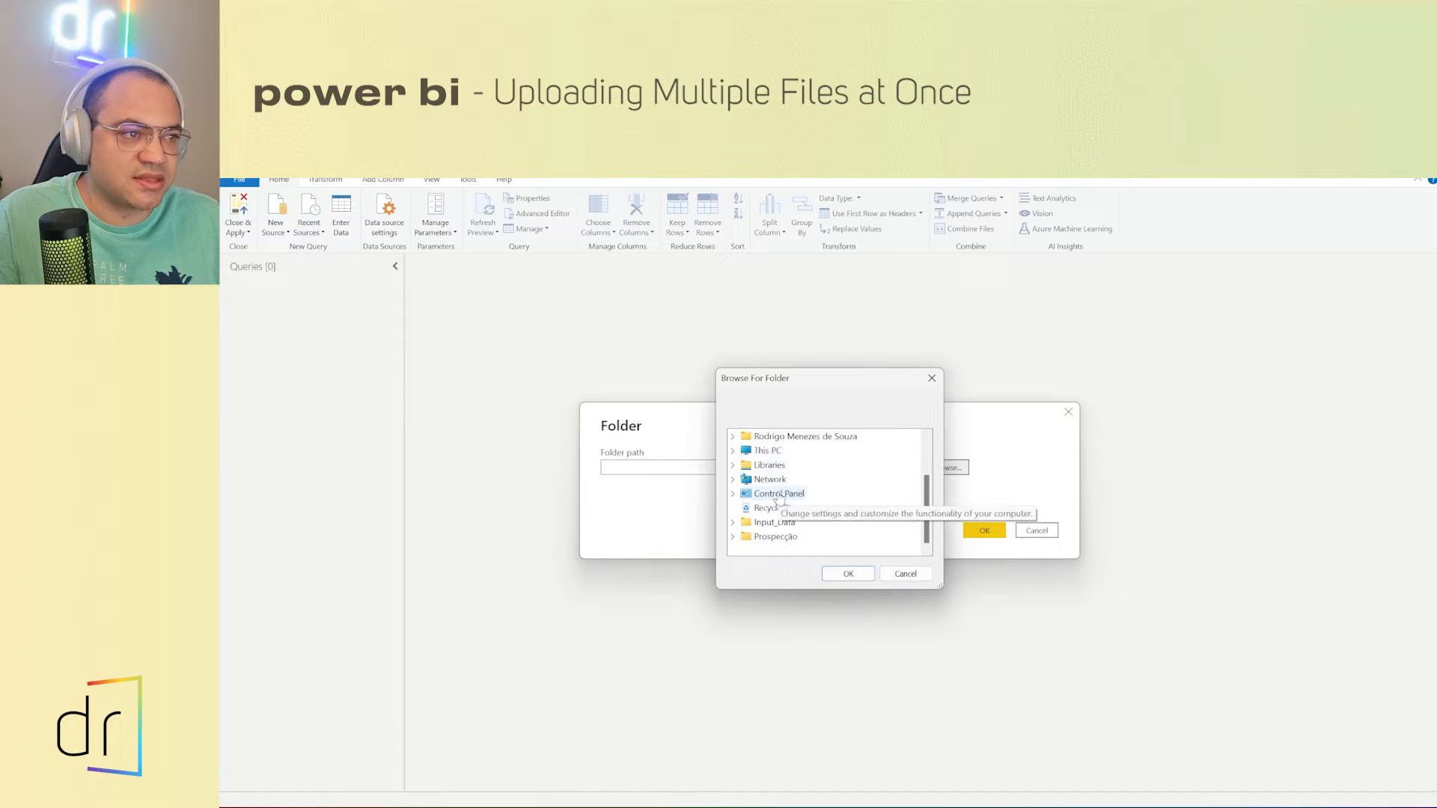
pyautogui.scroll(1, 777, 531)
pyautogui.scroll(-1, 776, 537)
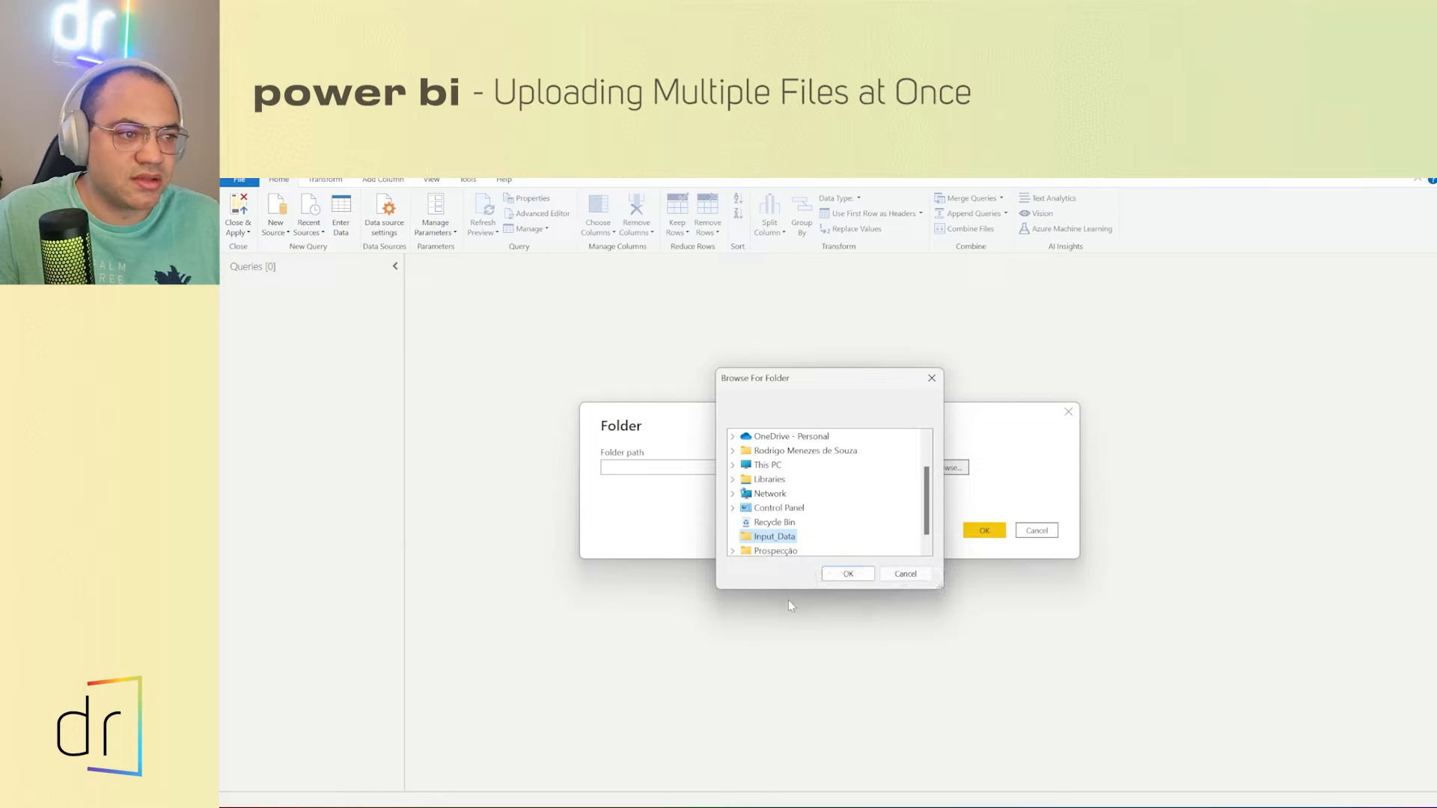
pyautogui.click(763, 539)
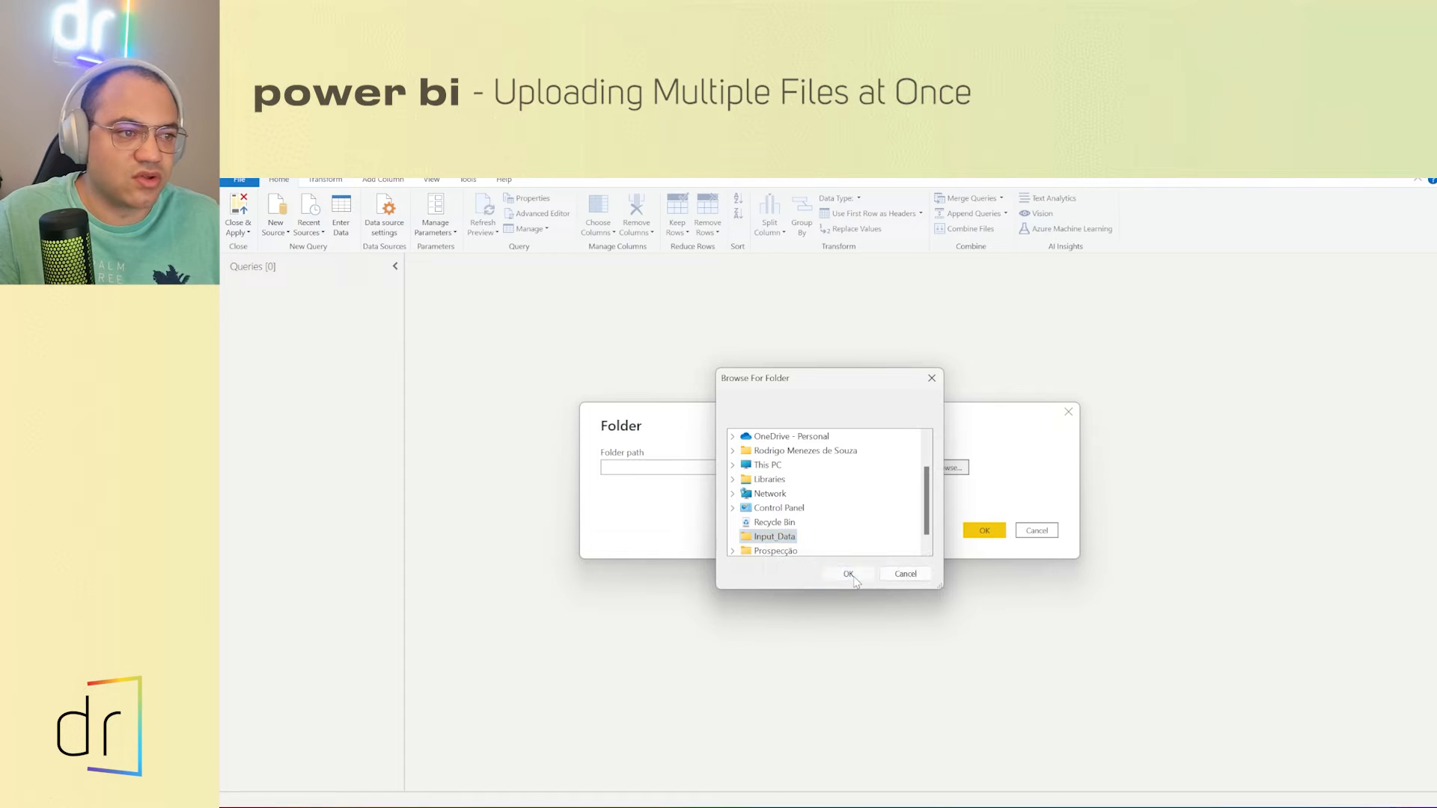
pyautogui.click(850, 574)
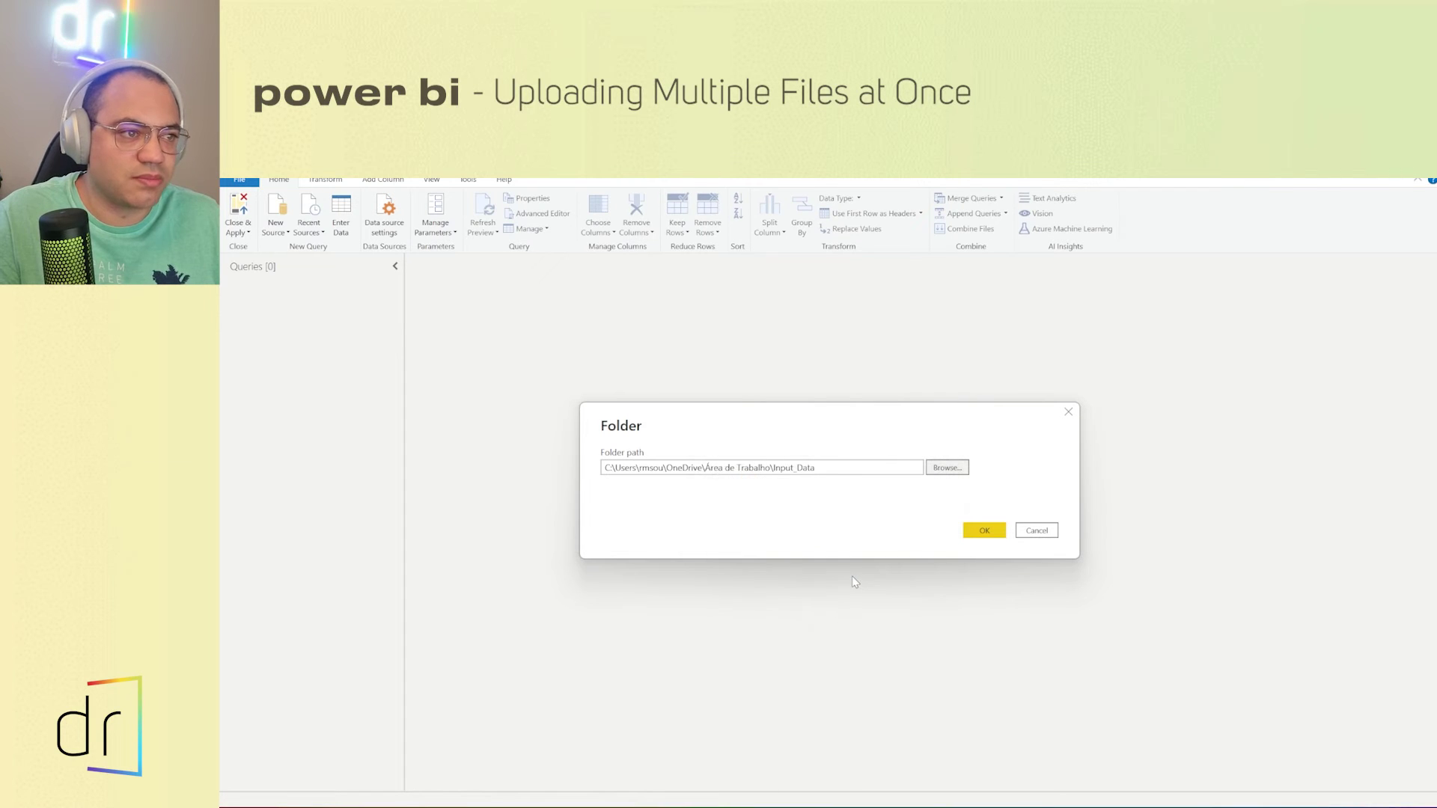
pyautogui.click(983, 530)
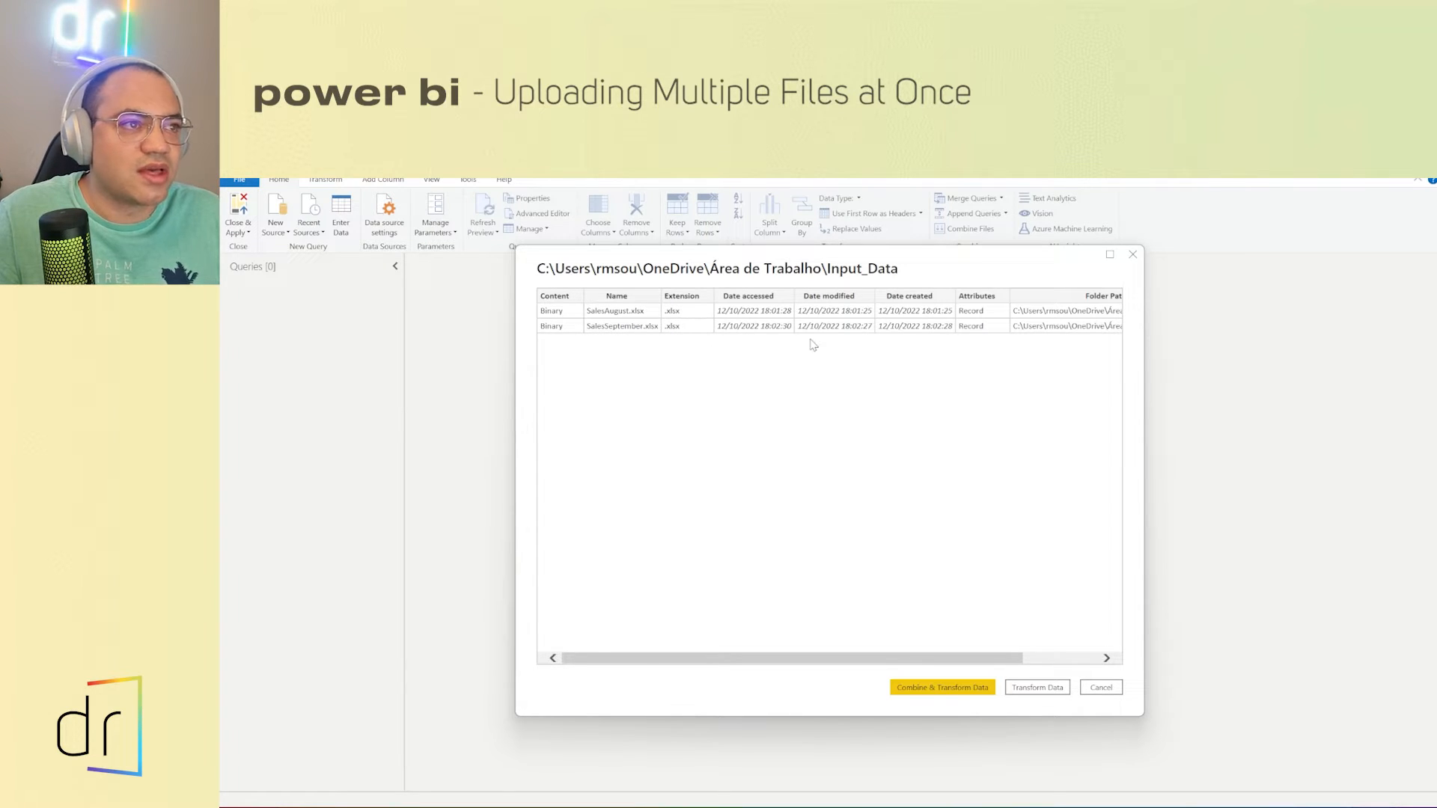
pyautogui.moveTo(761, 658)
pyautogui.mouseDown()
pyautogui.moveTo(898, 658)
pyautogui.moveTo(725, 658)
pyautogui.mouseUp()
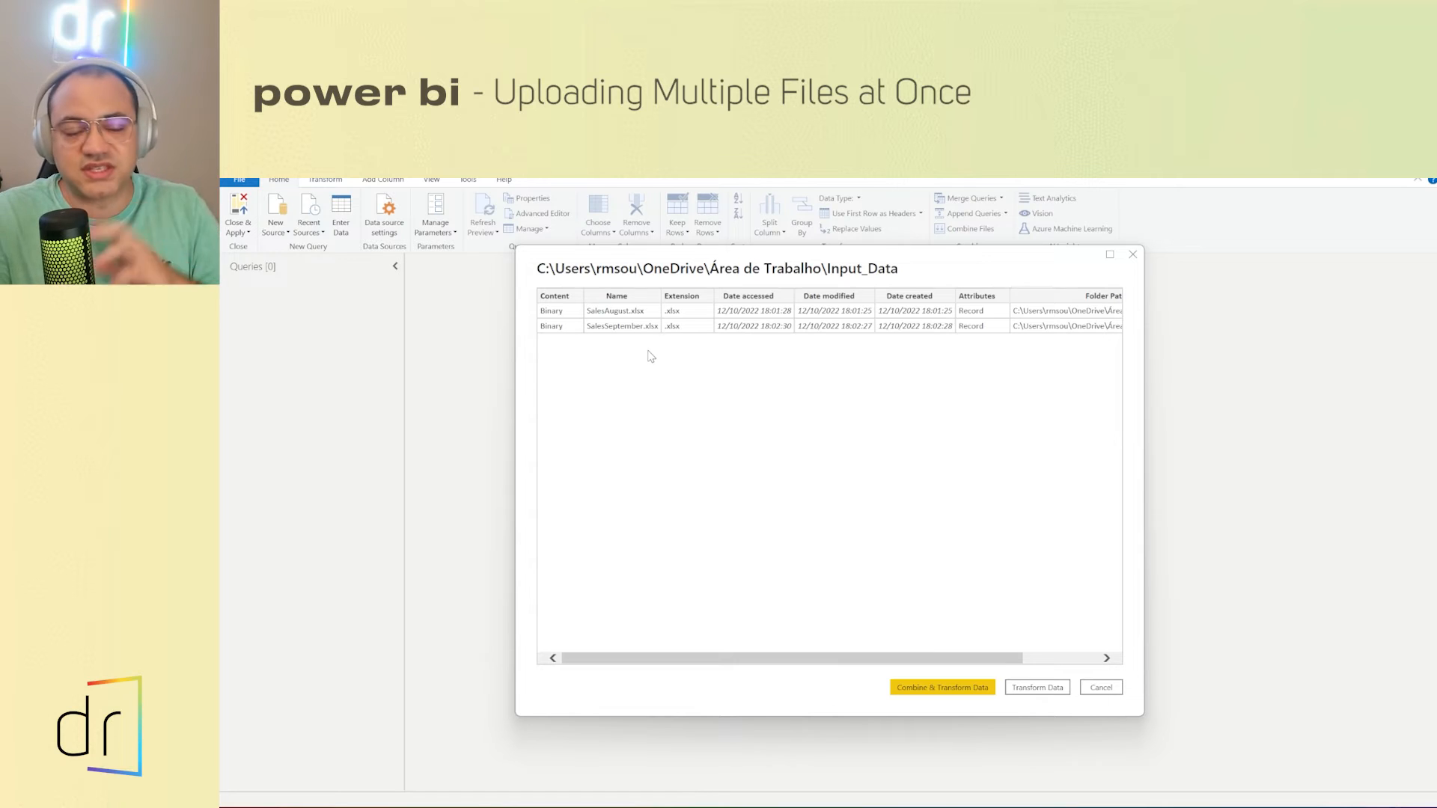
# Step: Choose Combine & Transform Data for SalesAugust.xlsx and SalesSeptember.xlsx
pyautogui.click(920, 689)
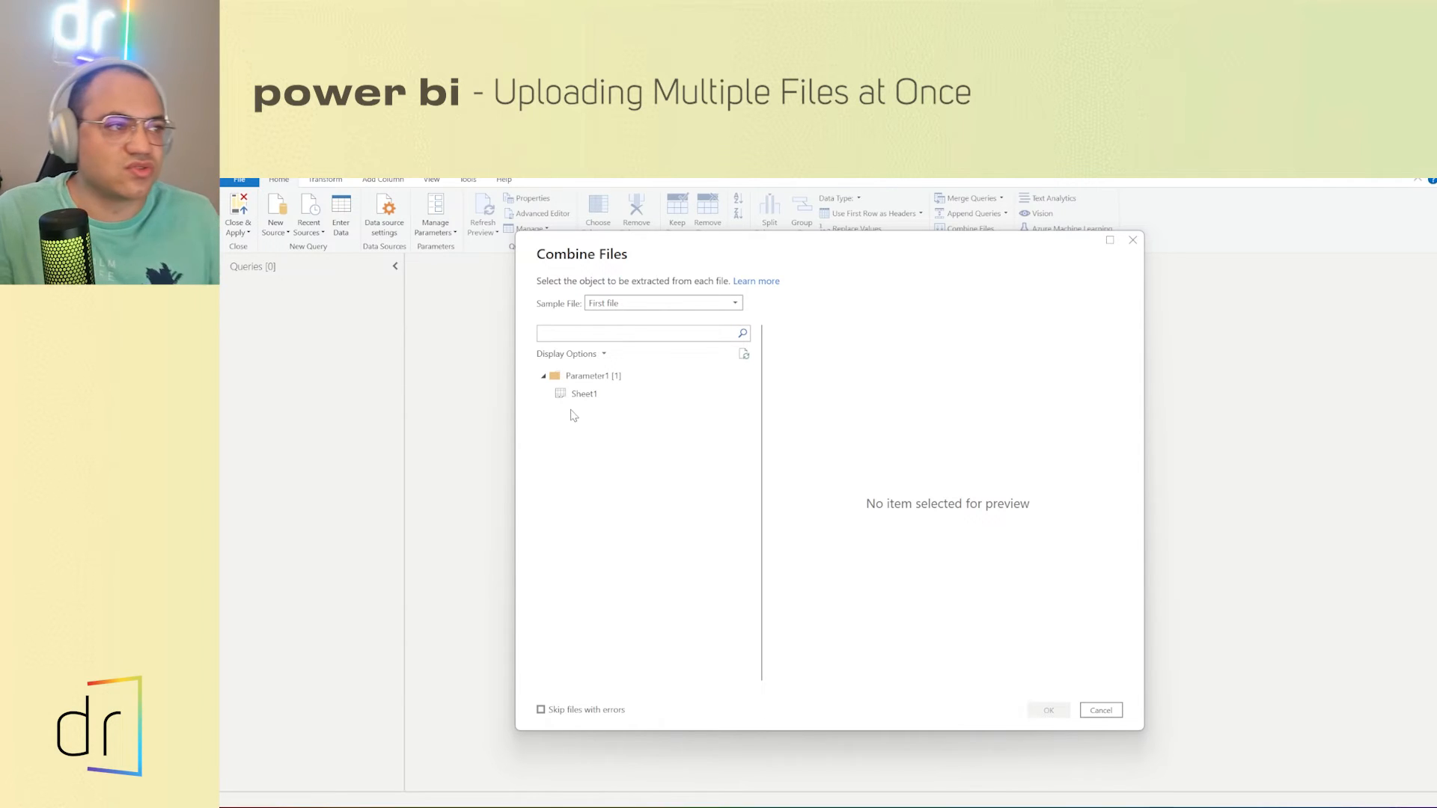
# Step: Select Sheet1 as the sample and confirm combining both files into Input_Data
pyautogui.click(592, 396)
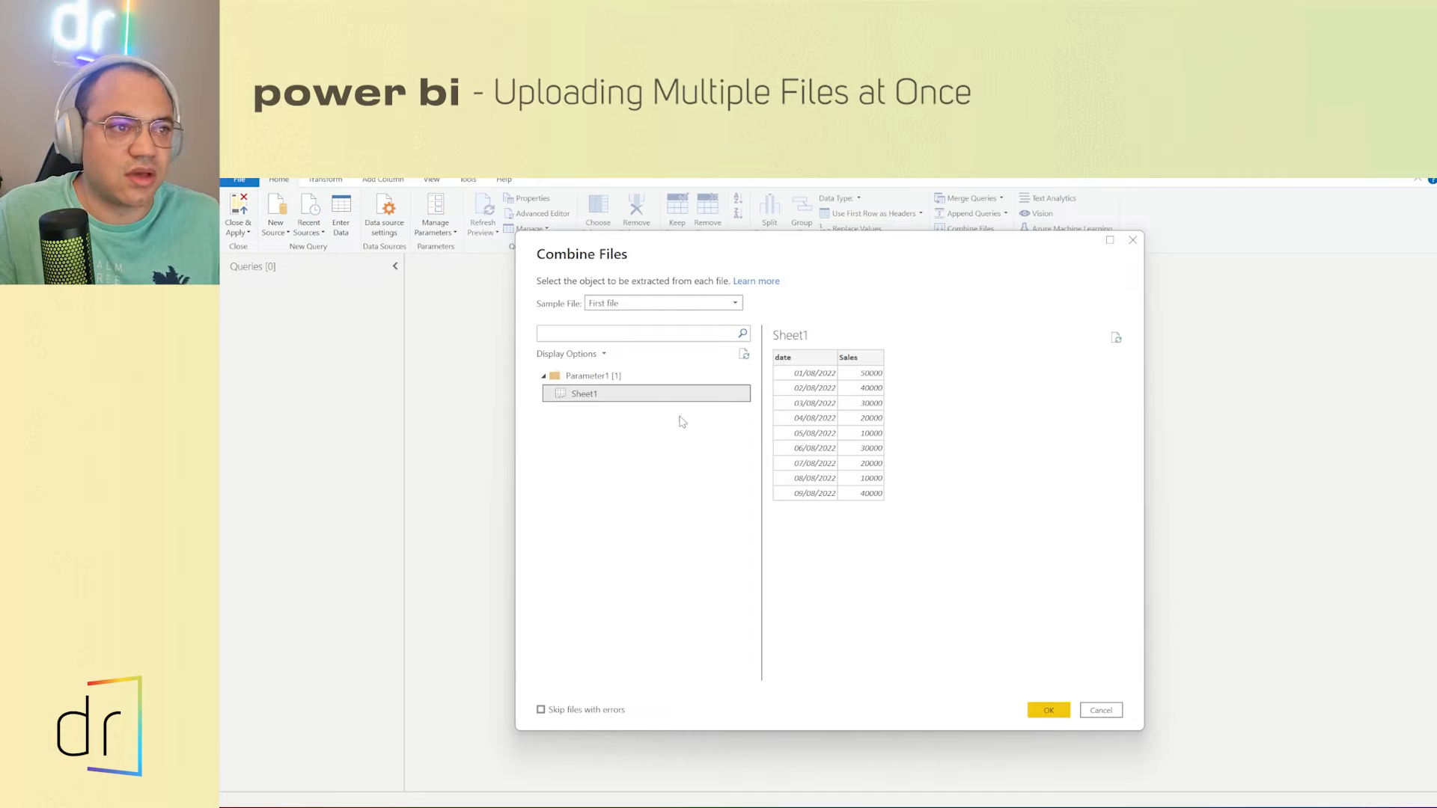
pyautogui.click(1043, 714)
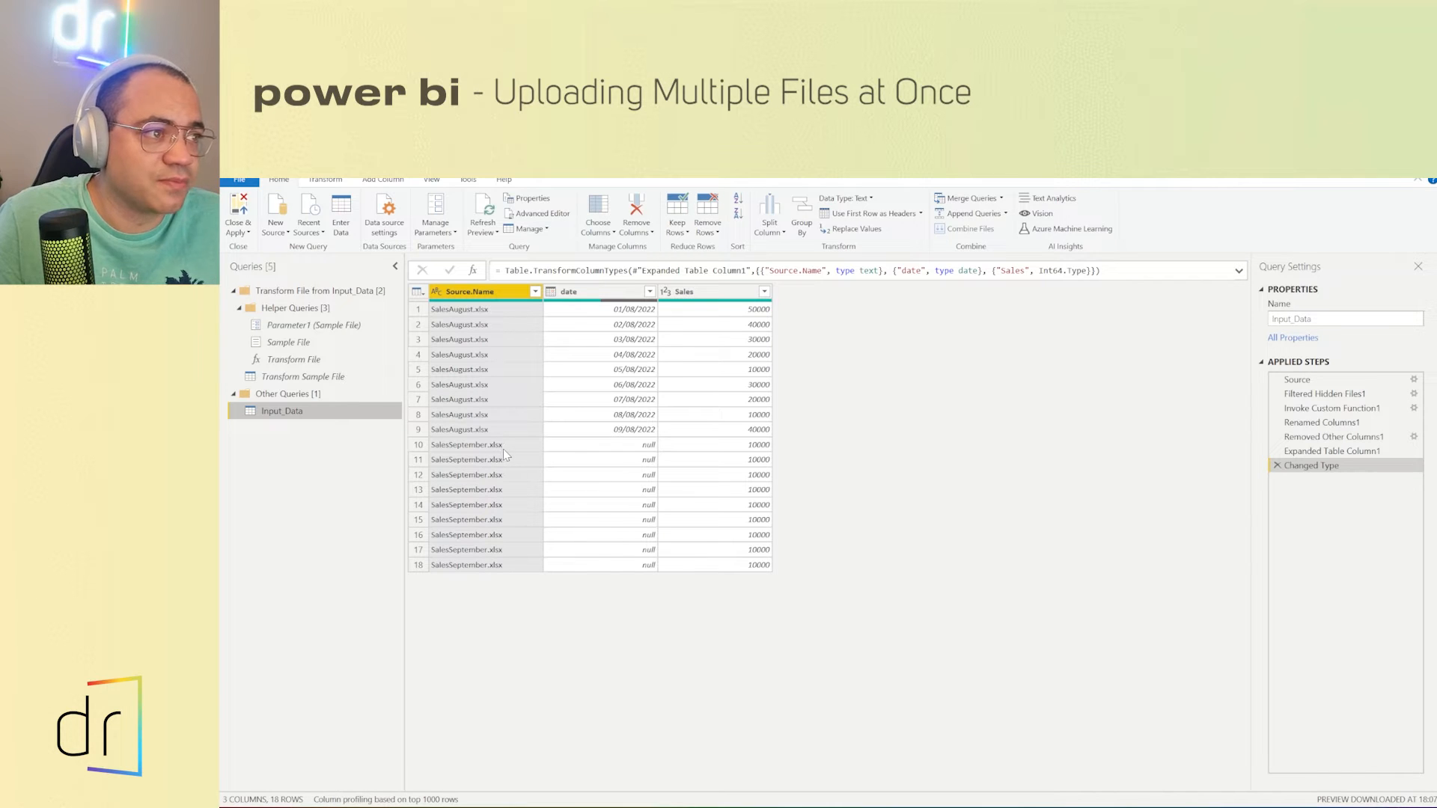
# Step: Inspect the null date cells across the September rows of the combined Input_Data table
pyautogui.click(595, 447)
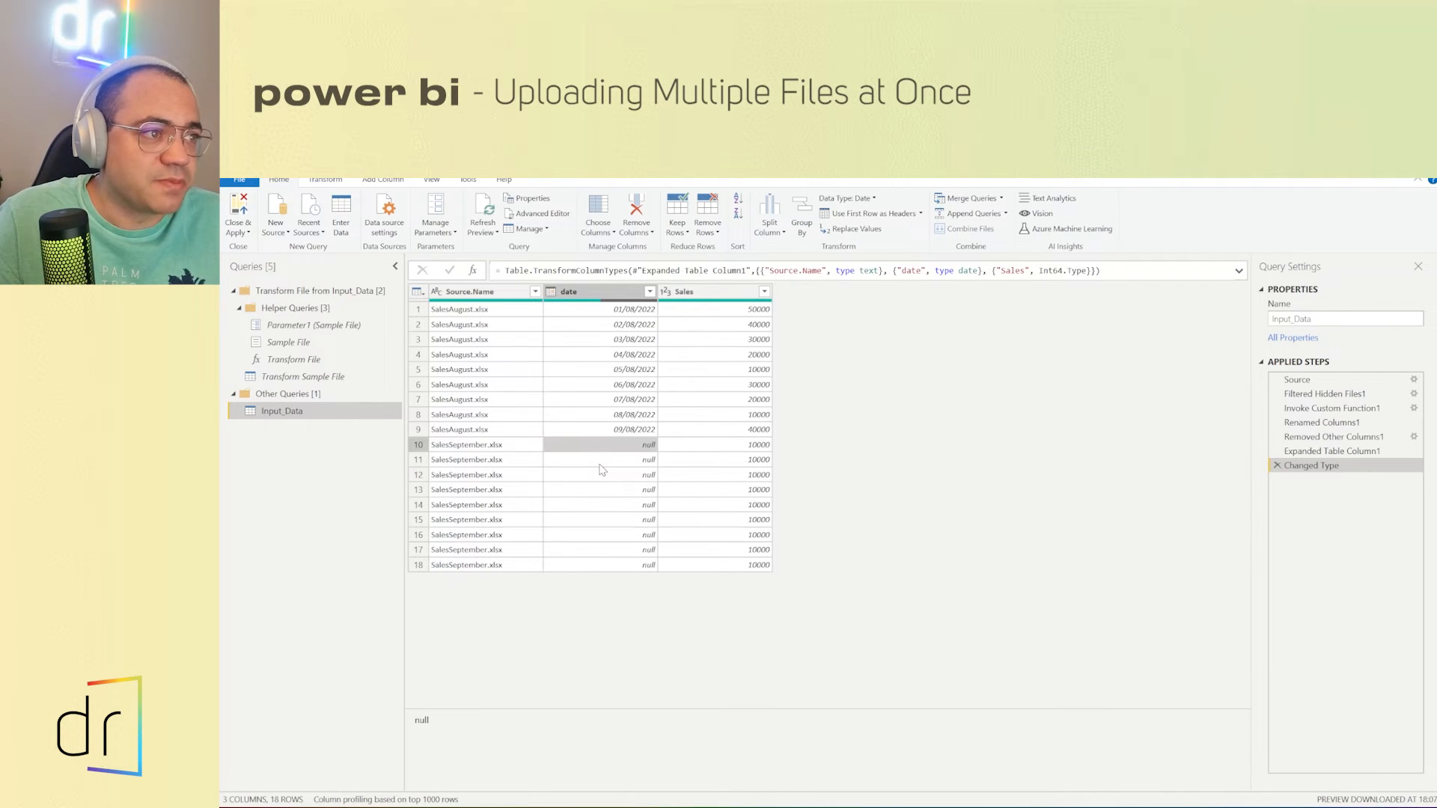
pyautogui.click(598, 461)
pyautogui.click(602, 492)
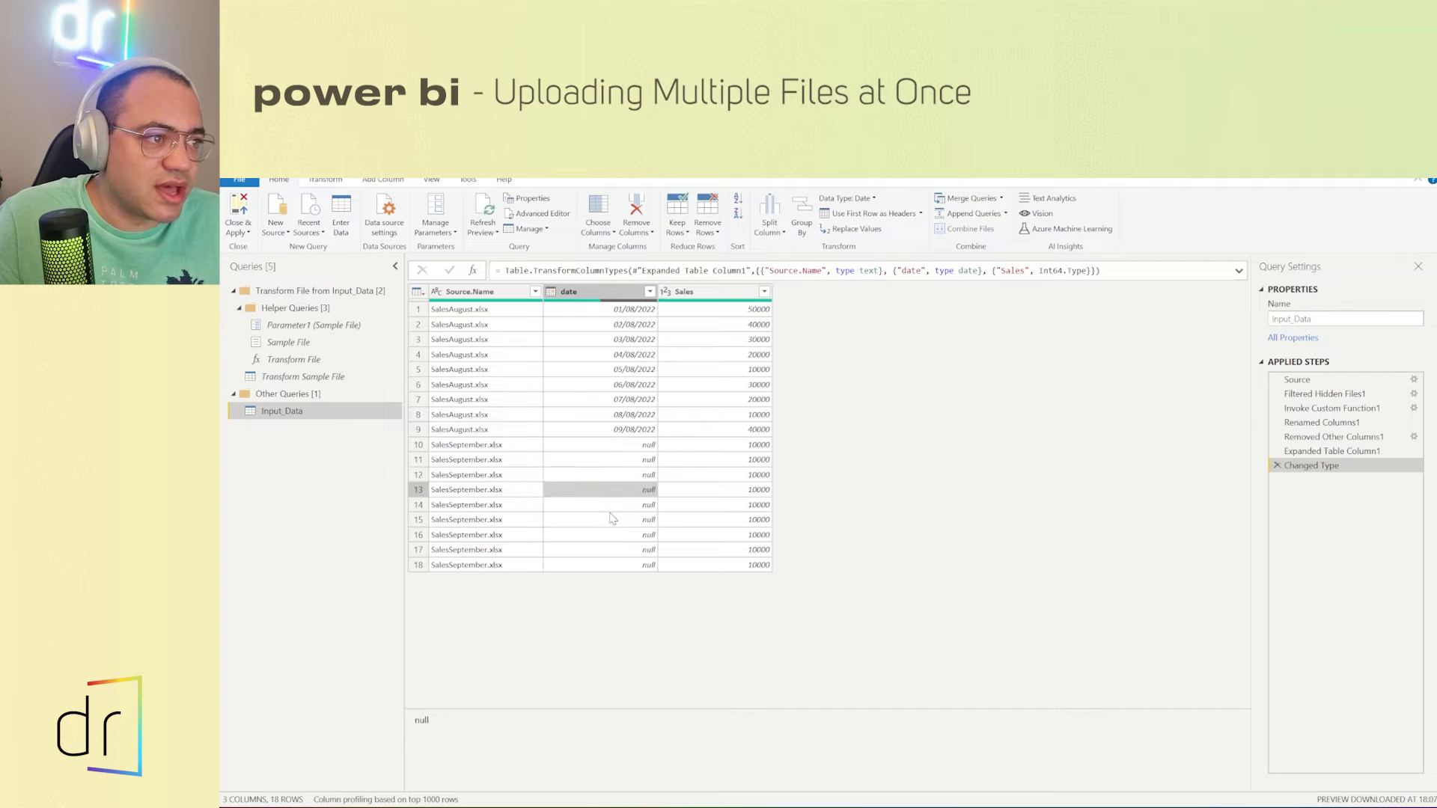
pyautogui.click(609, 508)
pyautogui.click(613, 534)
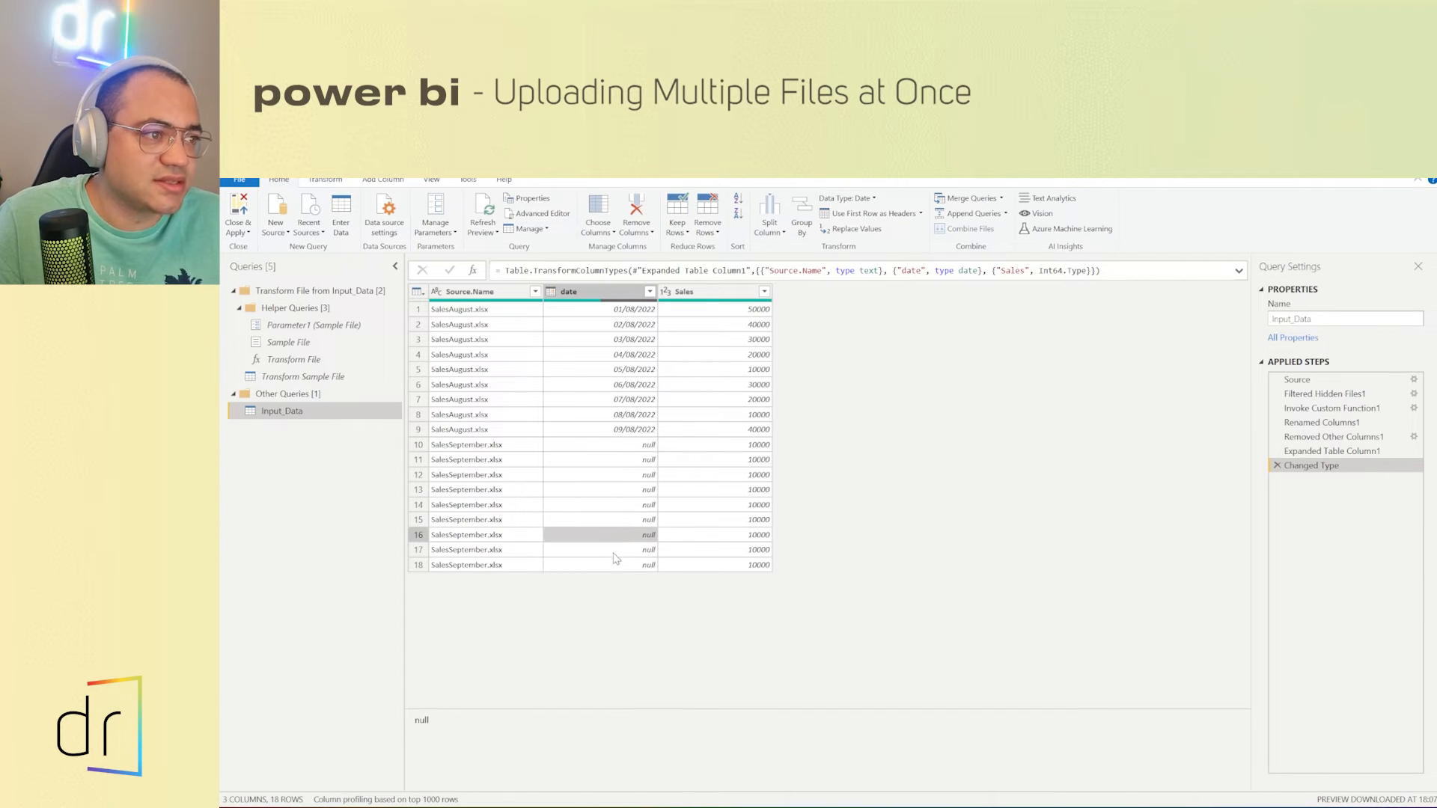
pyautogui.click(615, 565)
pyautogui.click(619, 534)
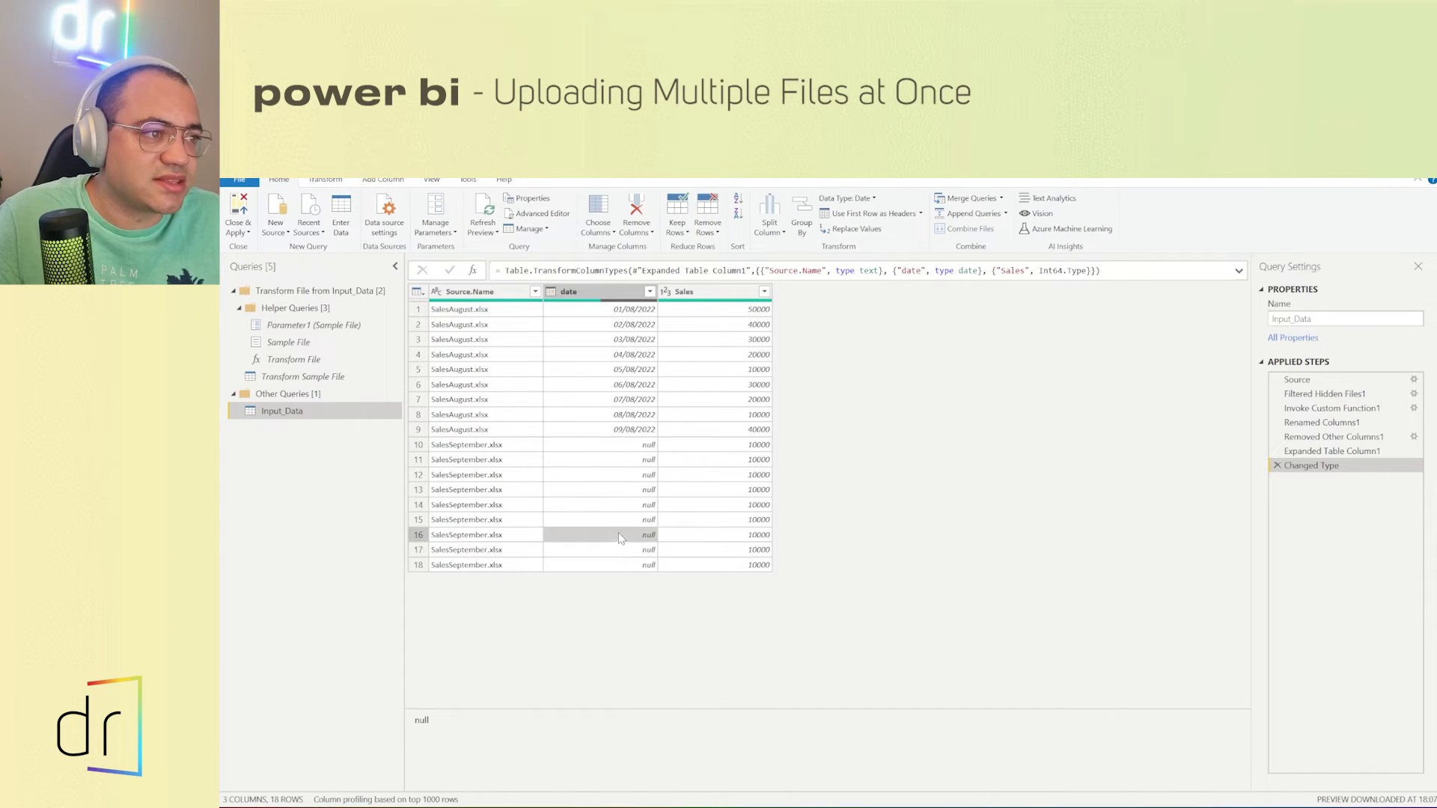
pyautogui.click(620, 479)
pyautogui.click(628, 447)
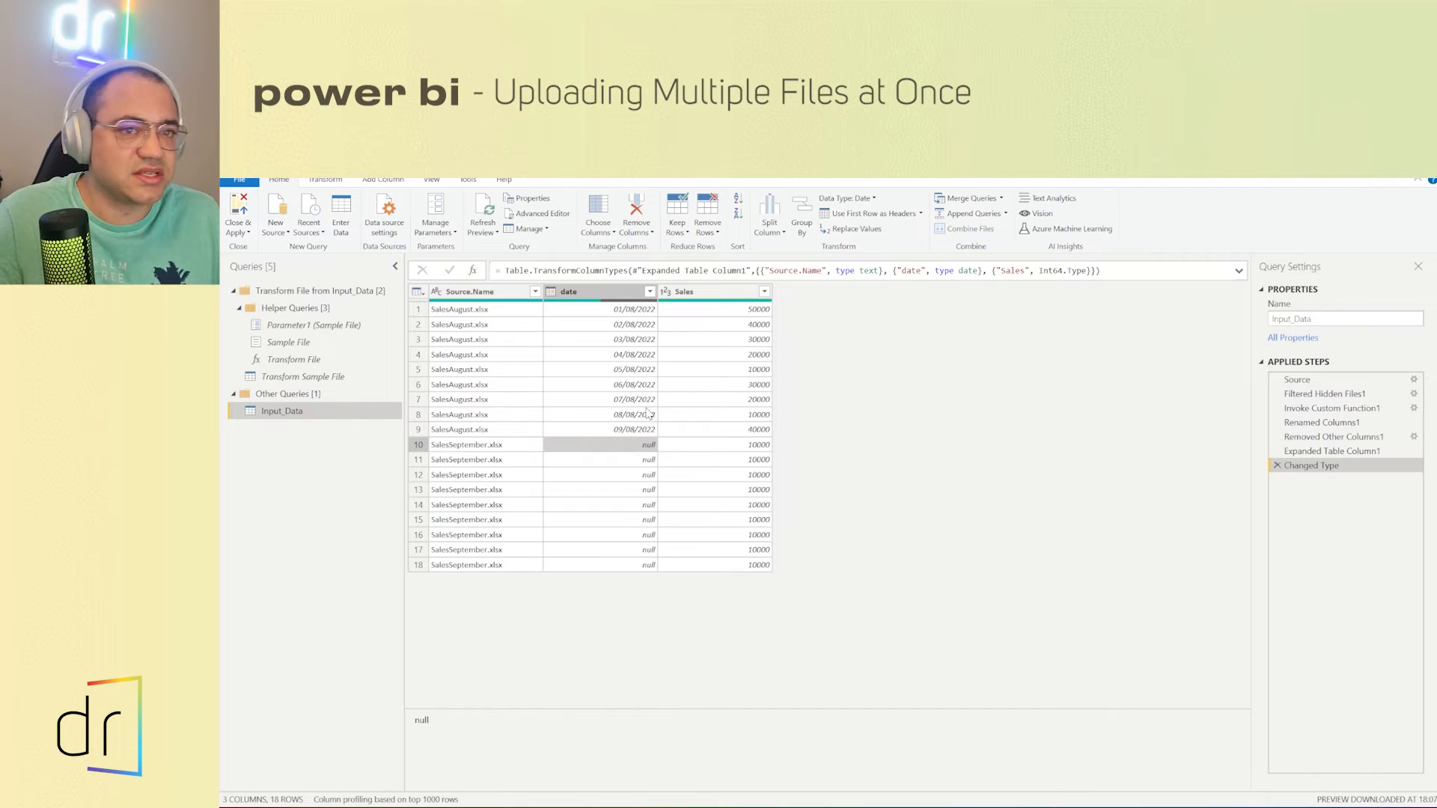
# Step: Step back through Applied Steps from Expanded Table Column1 and Removed Other Columns1 to Source
pyautogui.click(1339, 451)
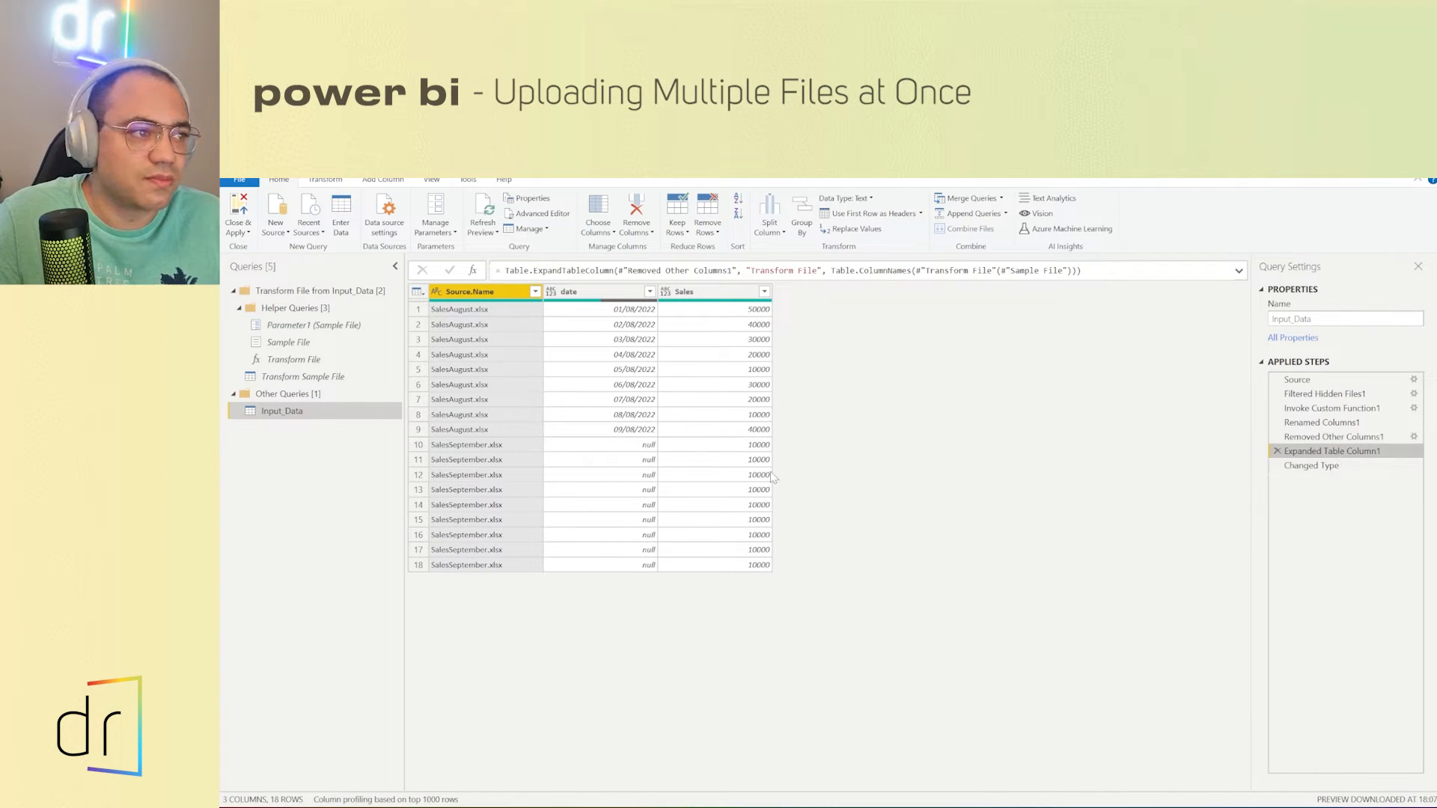
pyautogui.click(1335, 437)
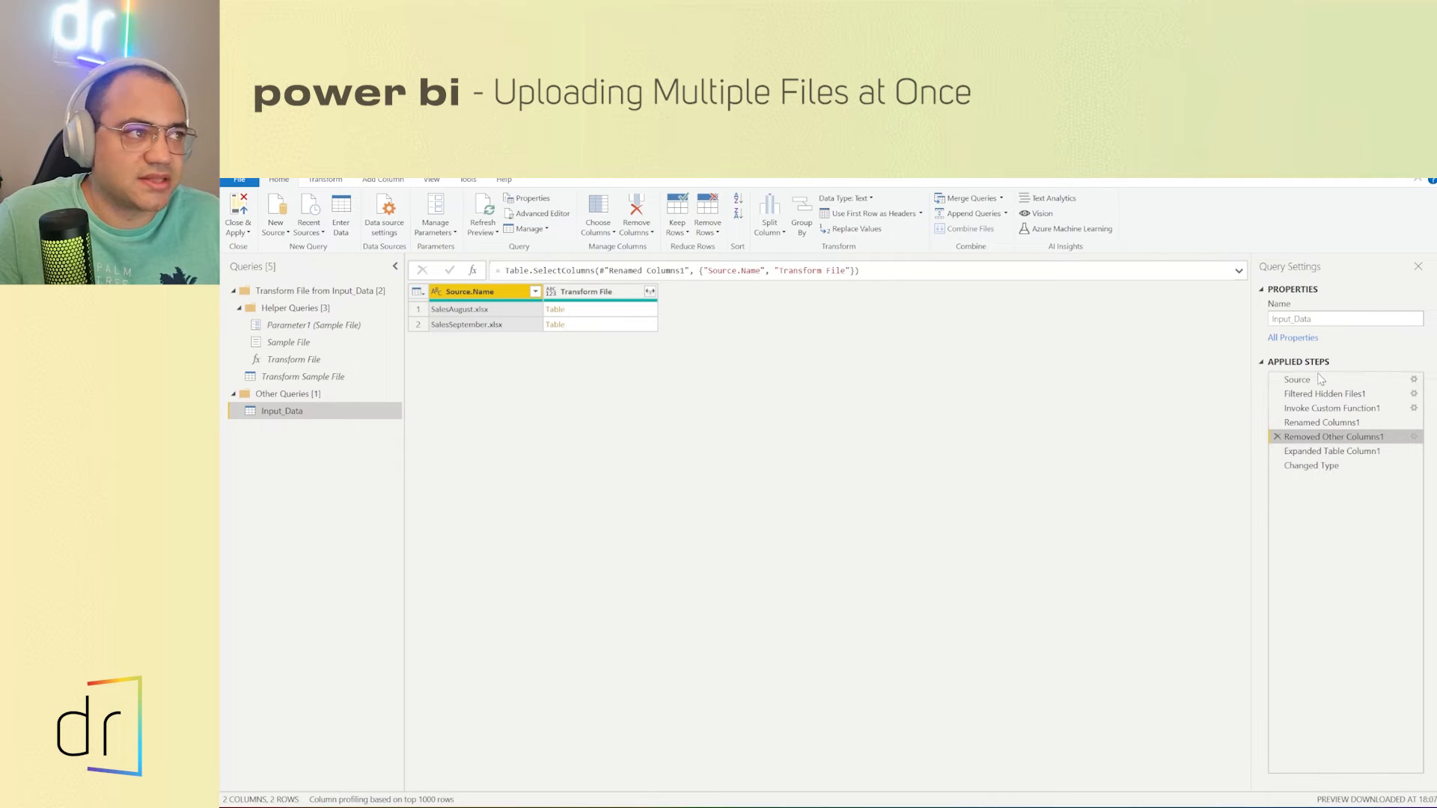
pyautogui.click(1330, 452)
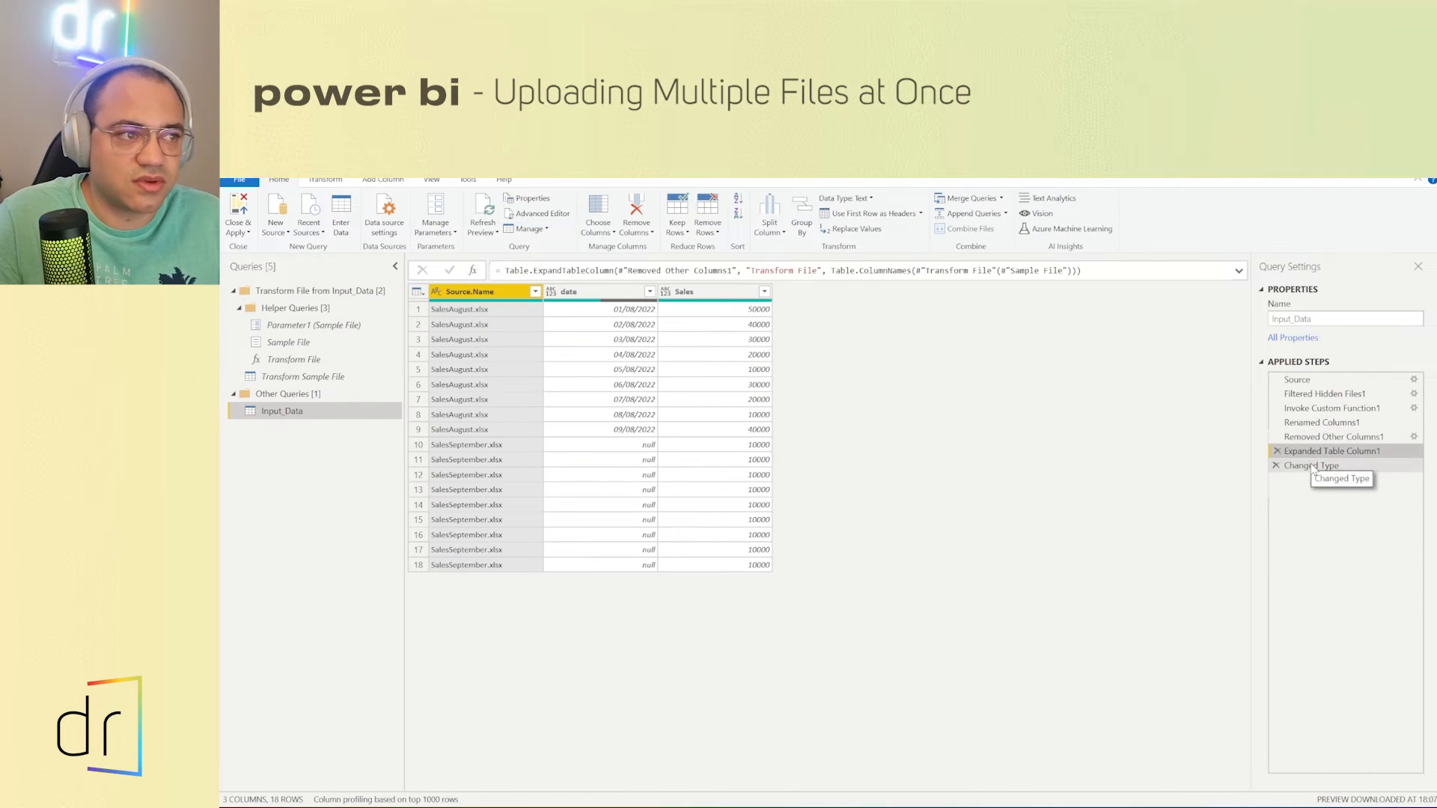
pyautogui.click(1334, 439)
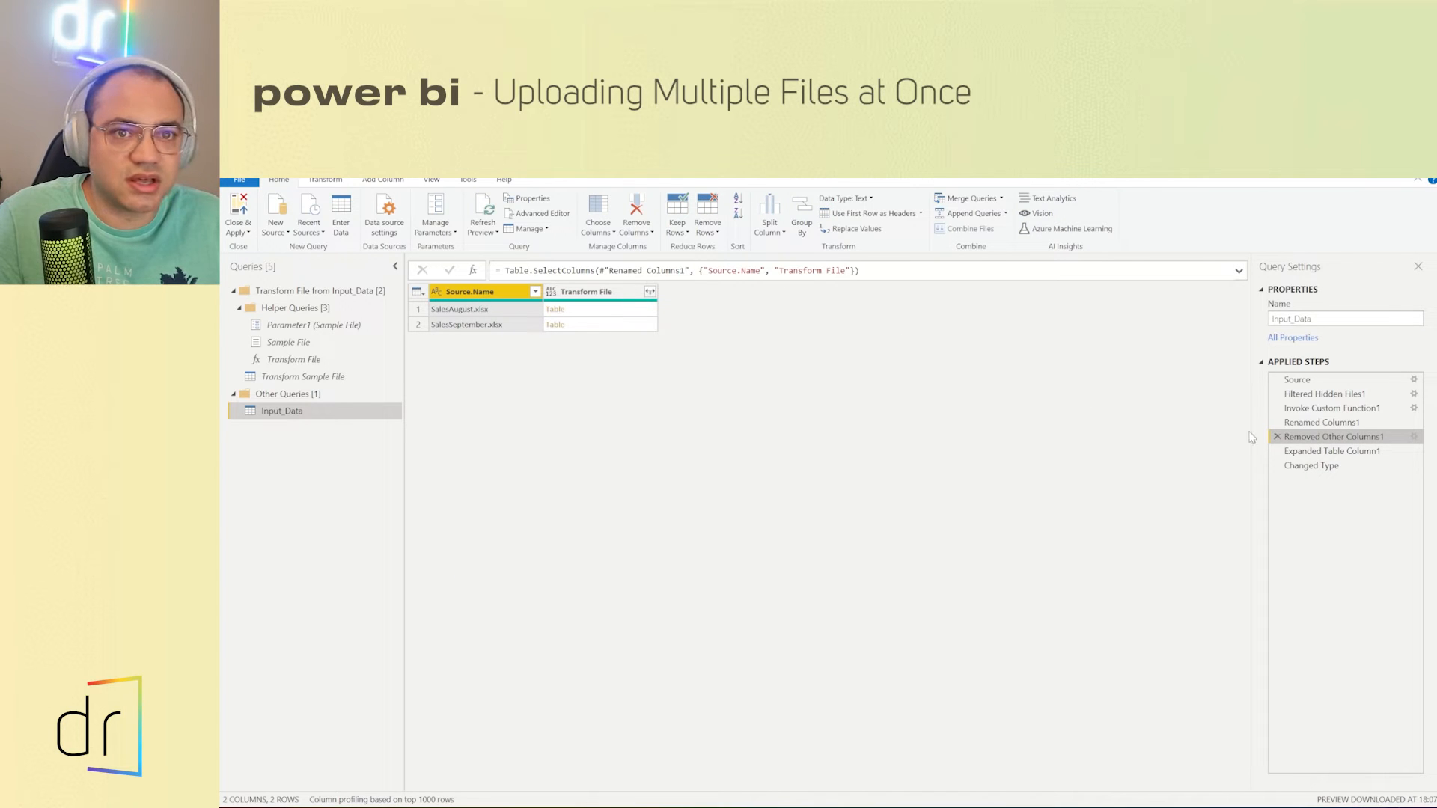
pyautogui.click(1325, 422)
pyautogui.click(1324, 394)
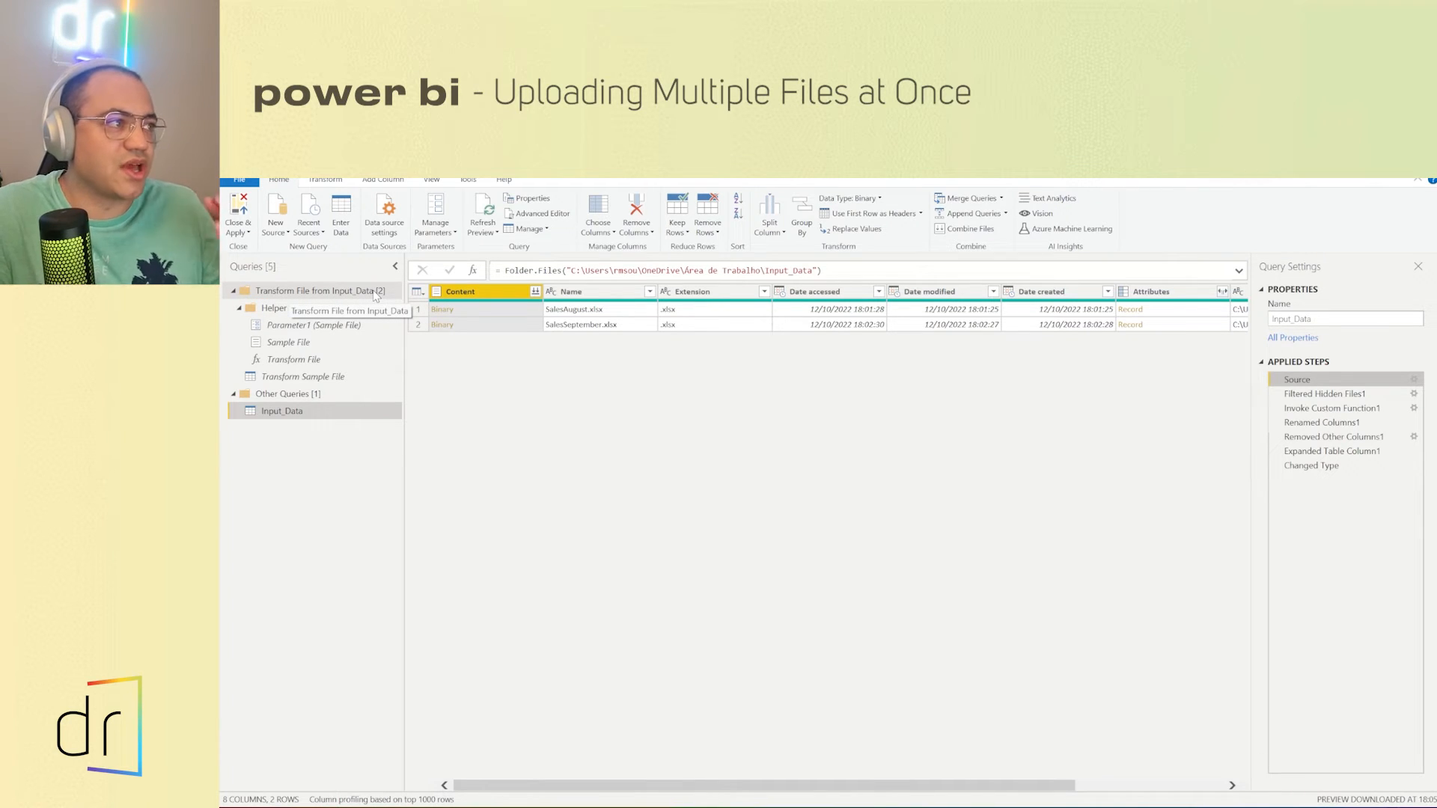
# Step: Preview the Sample File parameter, Sample File query and Transform File function, then return to Input_Data
pyautogui.click(322, 326)
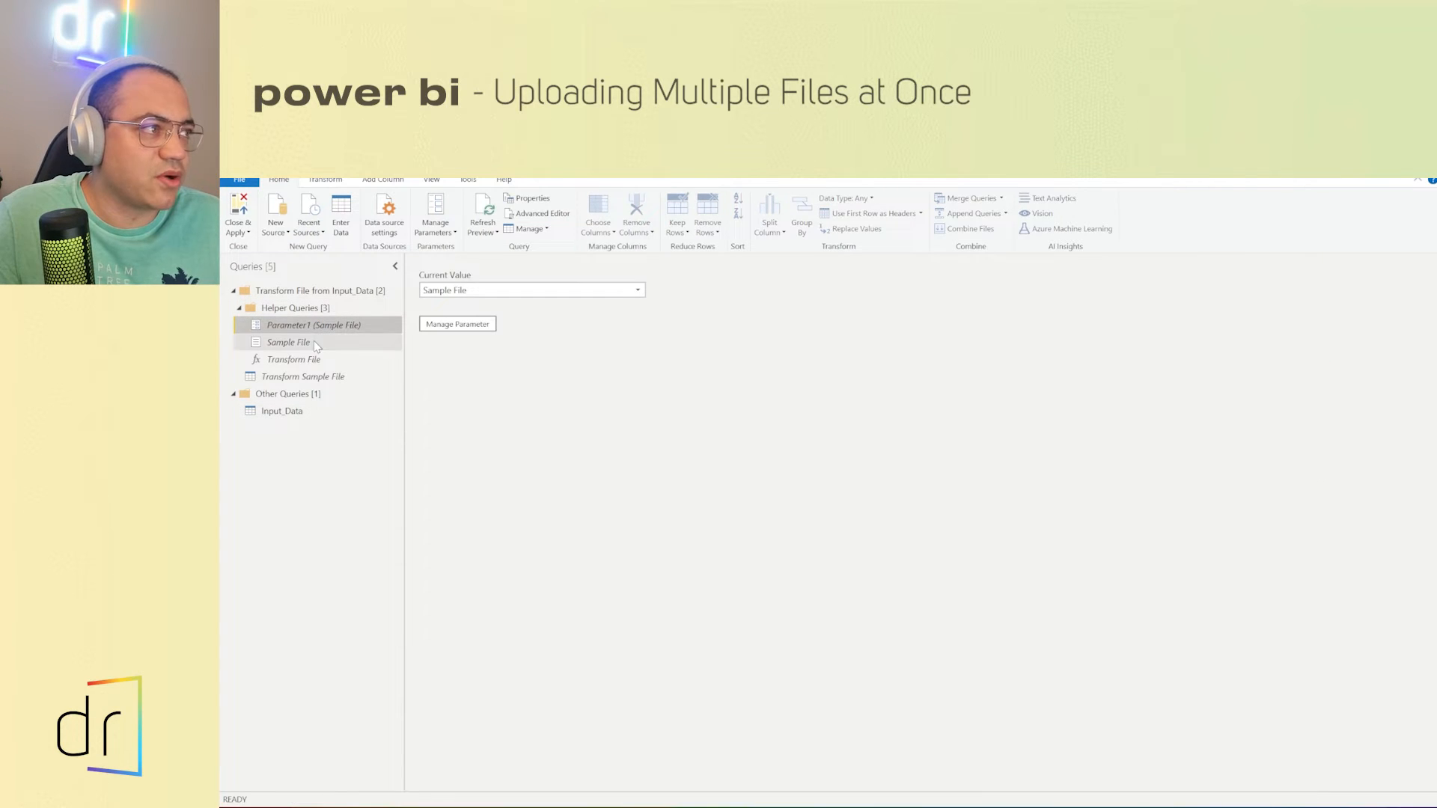
pyautogui.click(314, 342)
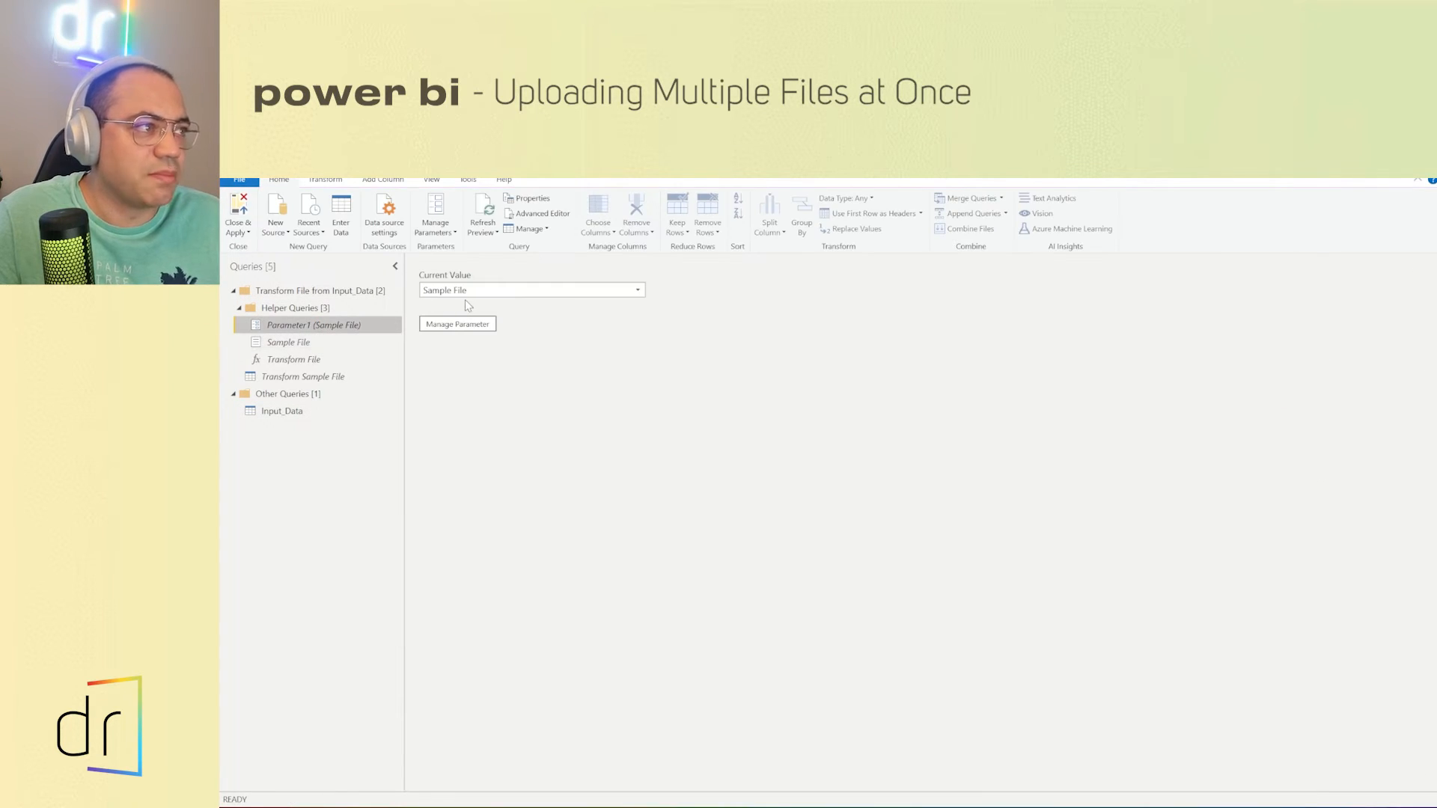
pyautogui.click(326, 342)
pyautogui.click(320, 359)
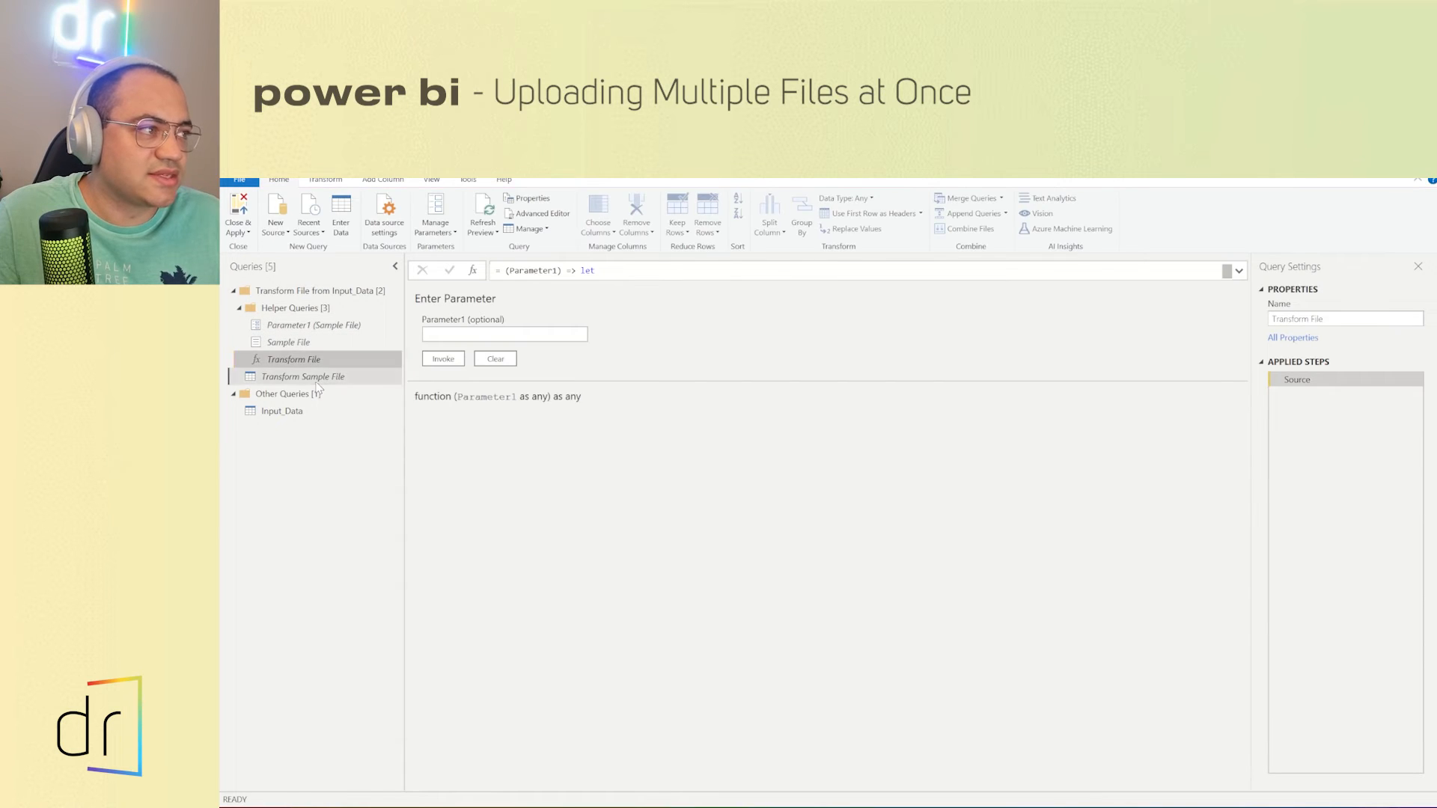
pyautogui.click(287, 411)
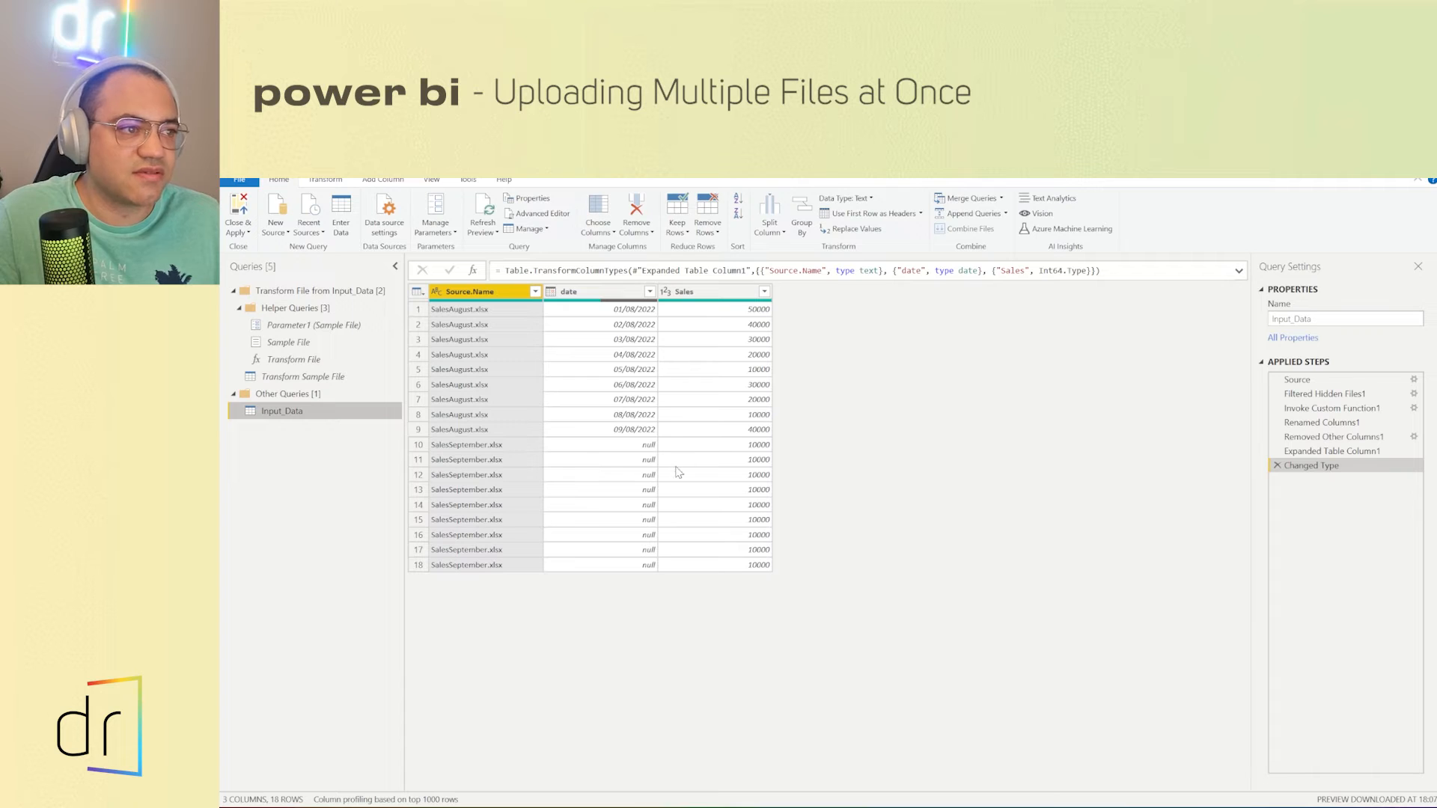
# Step: Compare the Transform Sample File query's date and Sales columns with the combined Input_Data results
pyautogui.click(290, 381)
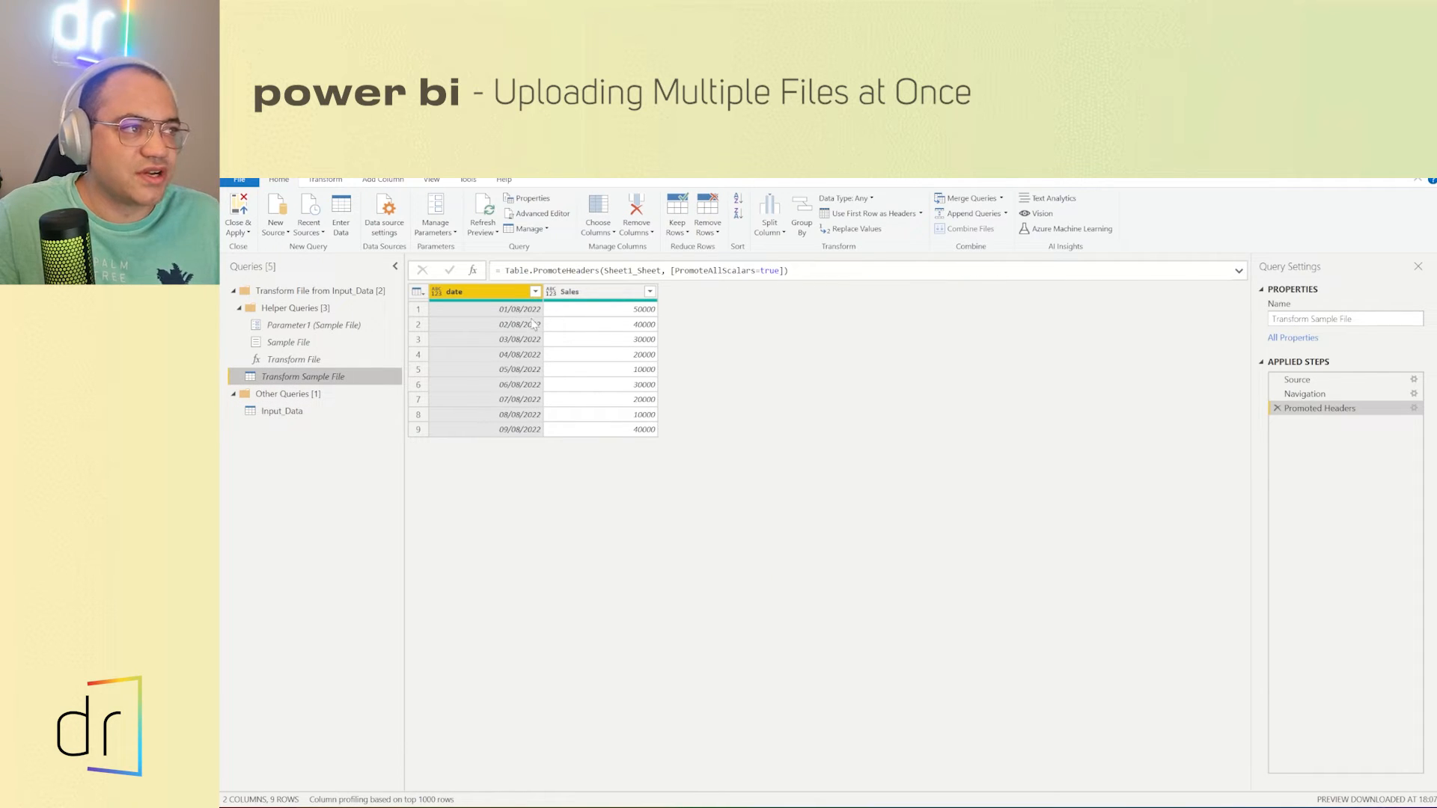
pyautogui.click(320, 410)
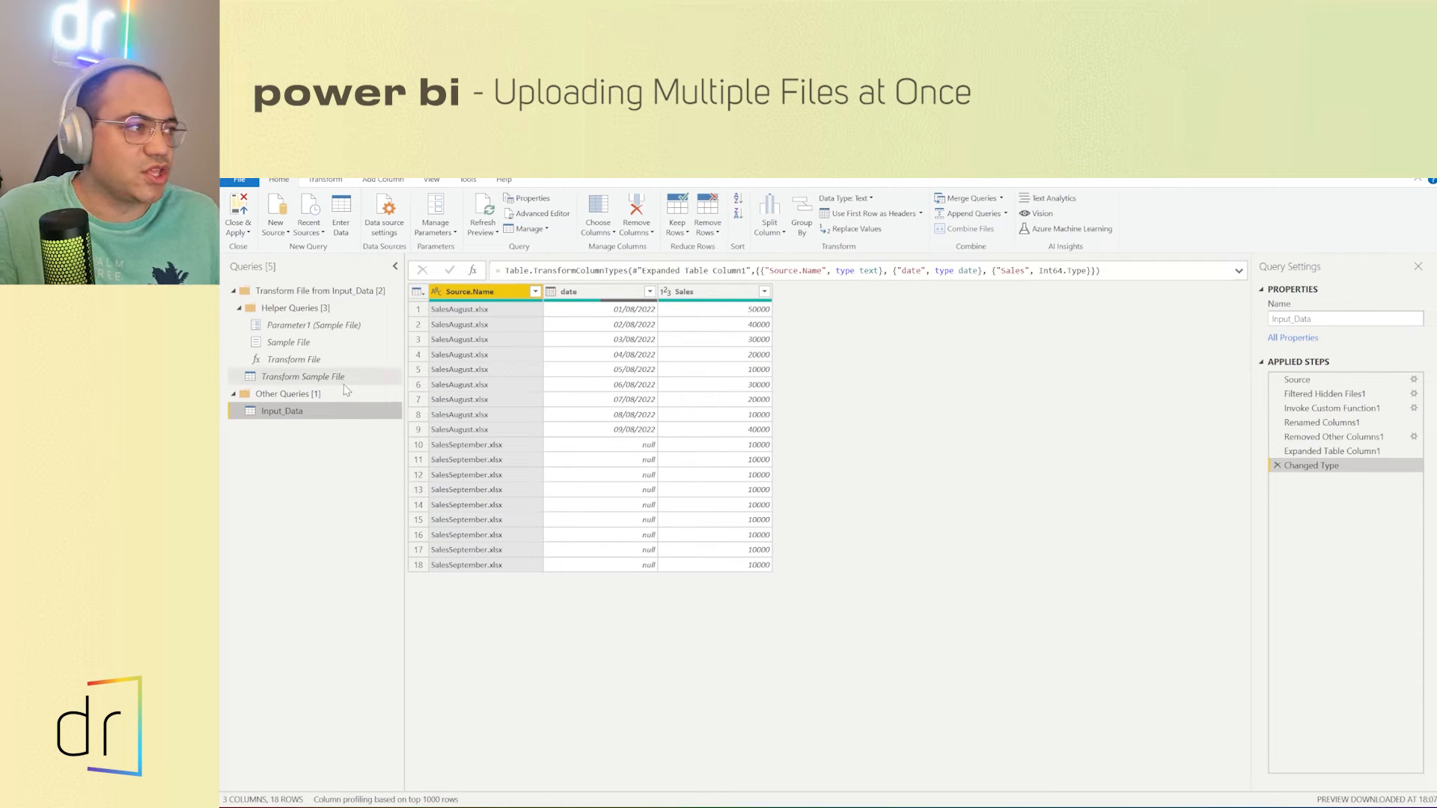
pyautogui.click(303, 377)
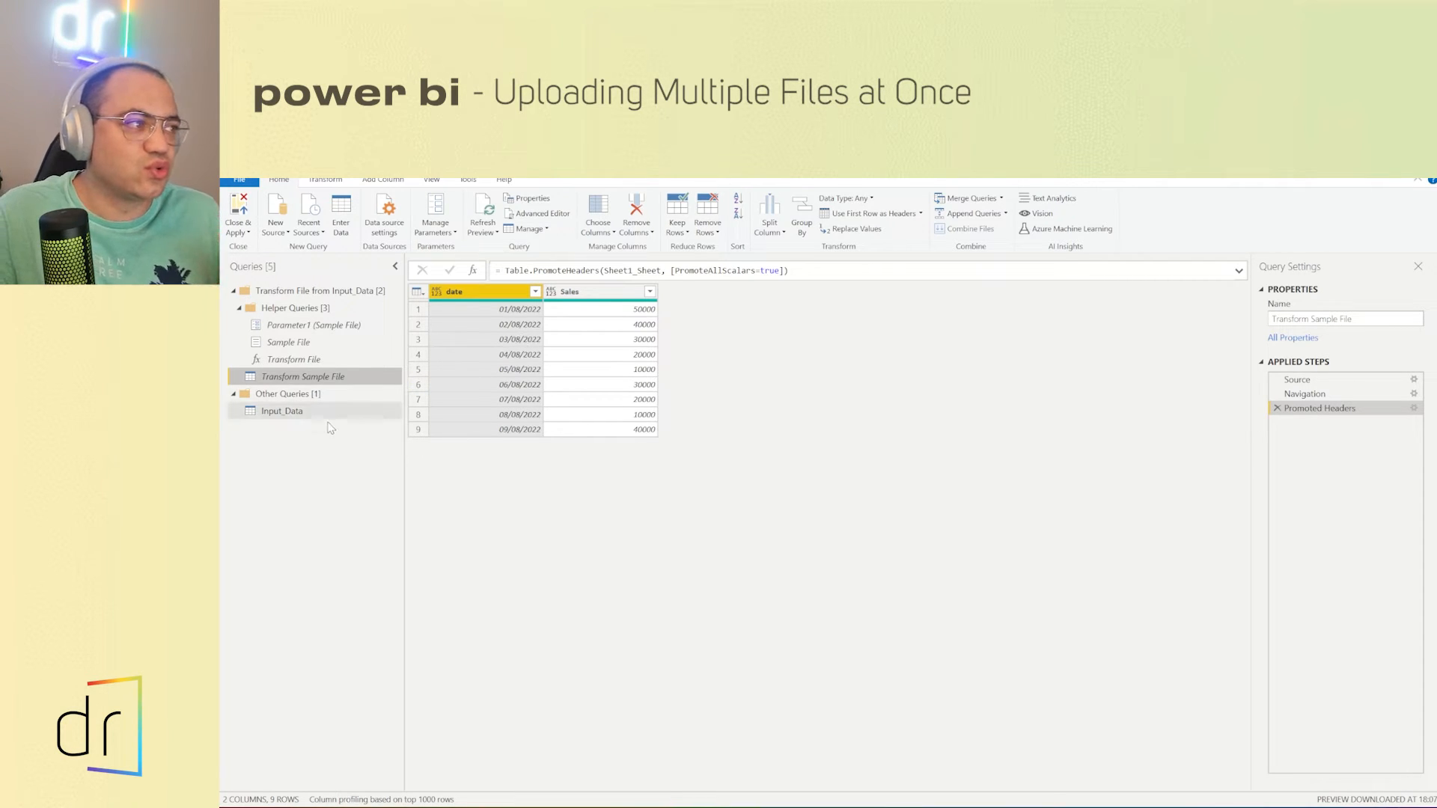
pyautogui.click(303, 411)
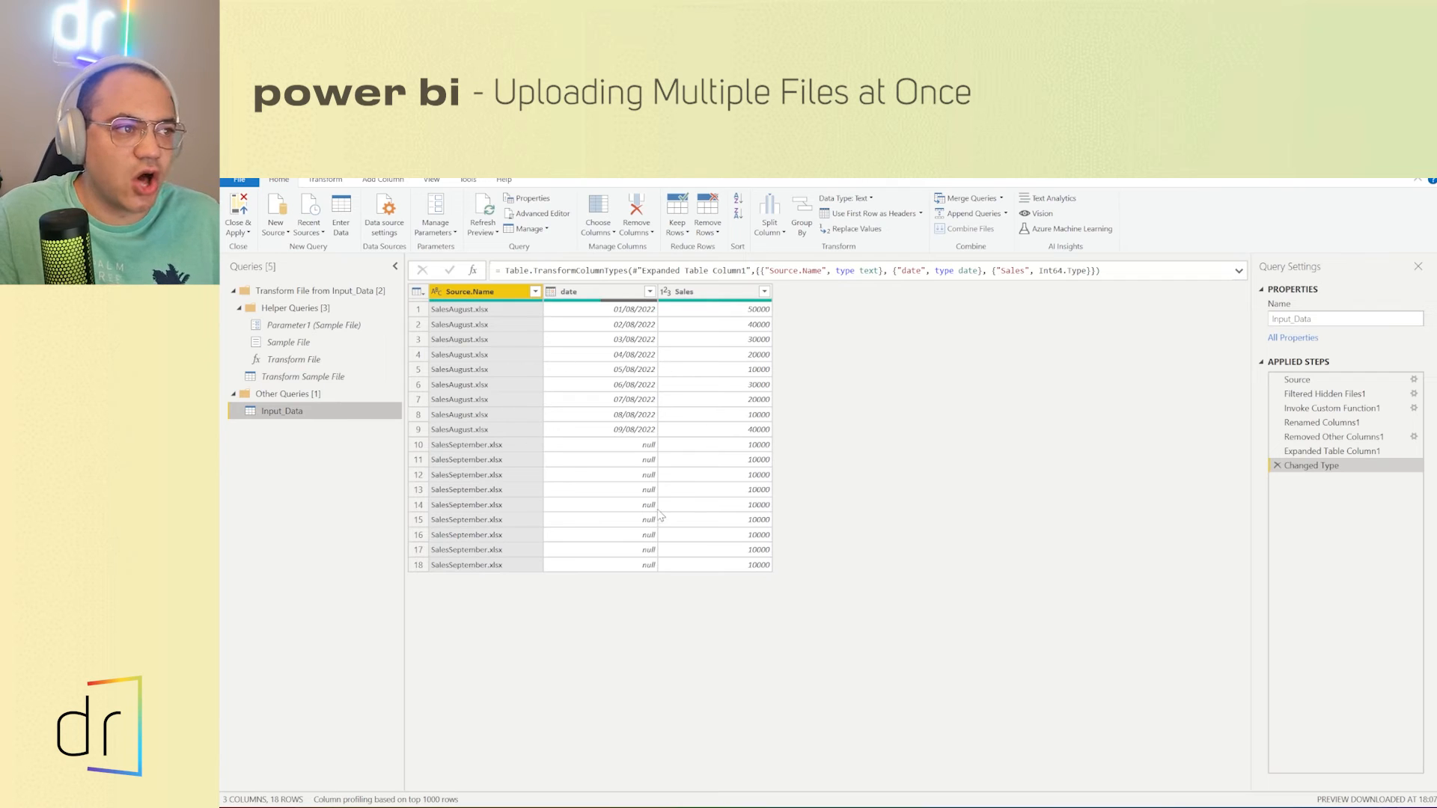
pyautogui.click(292, 376)
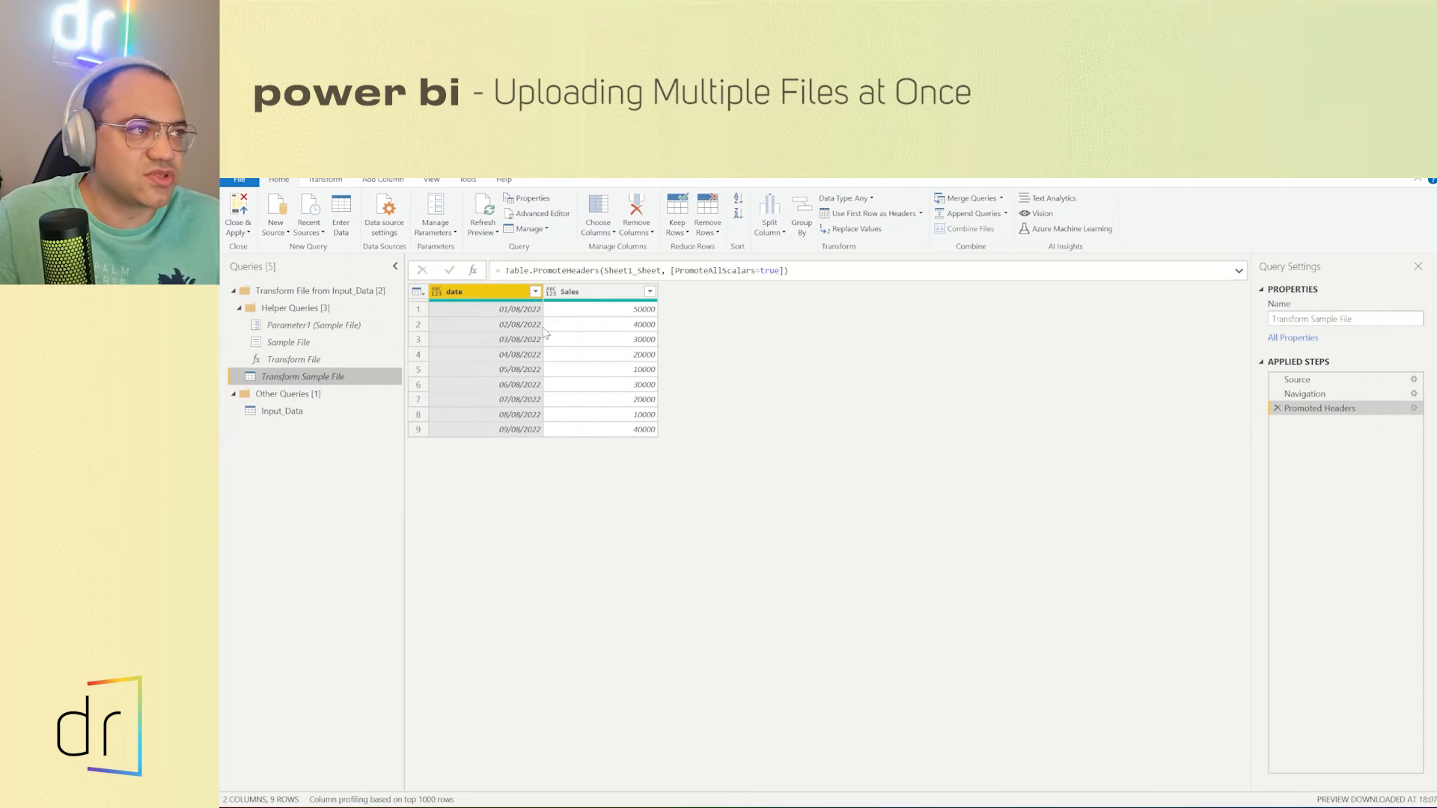
# Step: Bring up the column options for the Sales column in Transform Sample File
pyautogui.click(573, 294)
pyautogui.rightClick(610, 295)
# Step: Remove the Sales column from the sample transform and check Input_Data's earlier and expanded steps for the effect
pyautogui.click(643, 319)
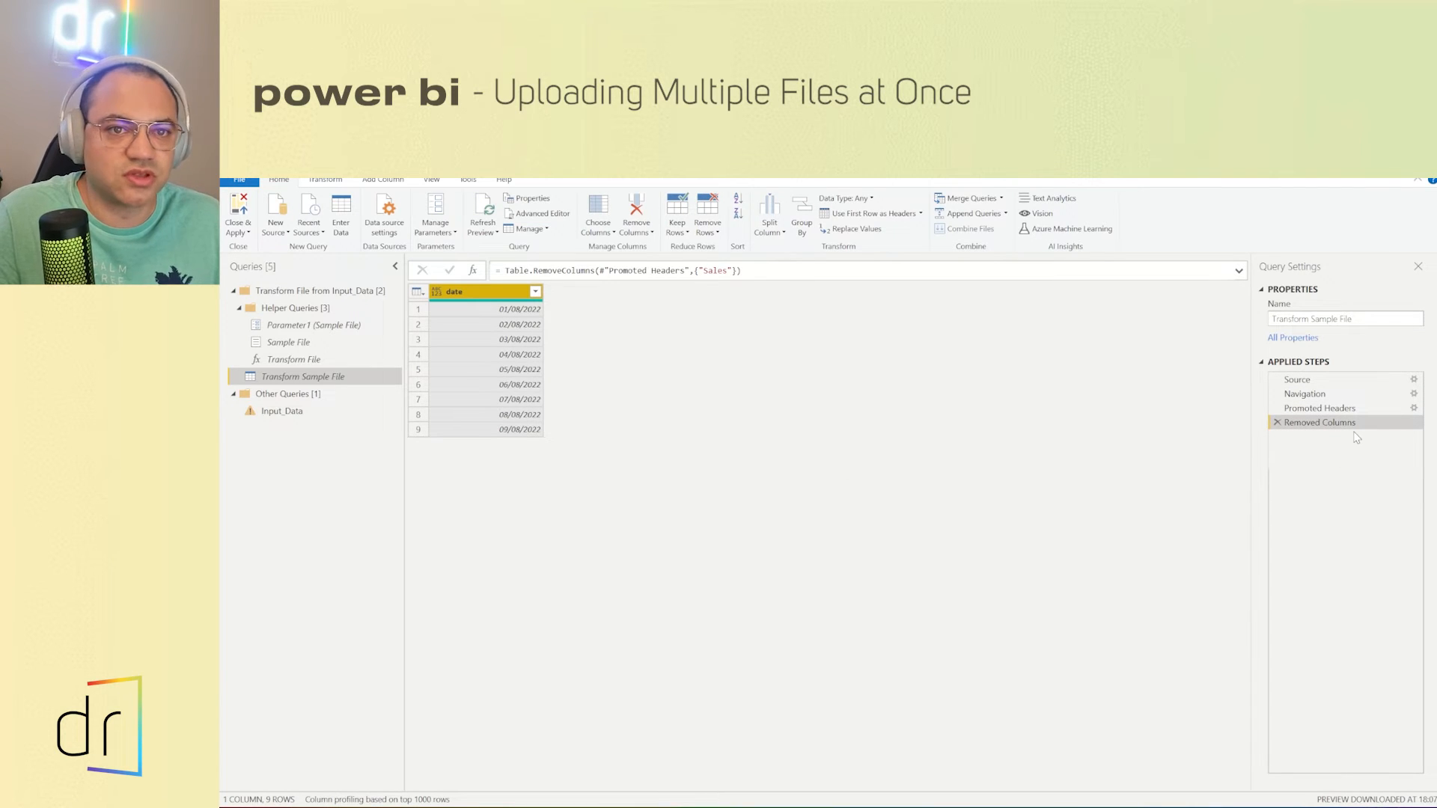
pyautogui.click(301, 412)
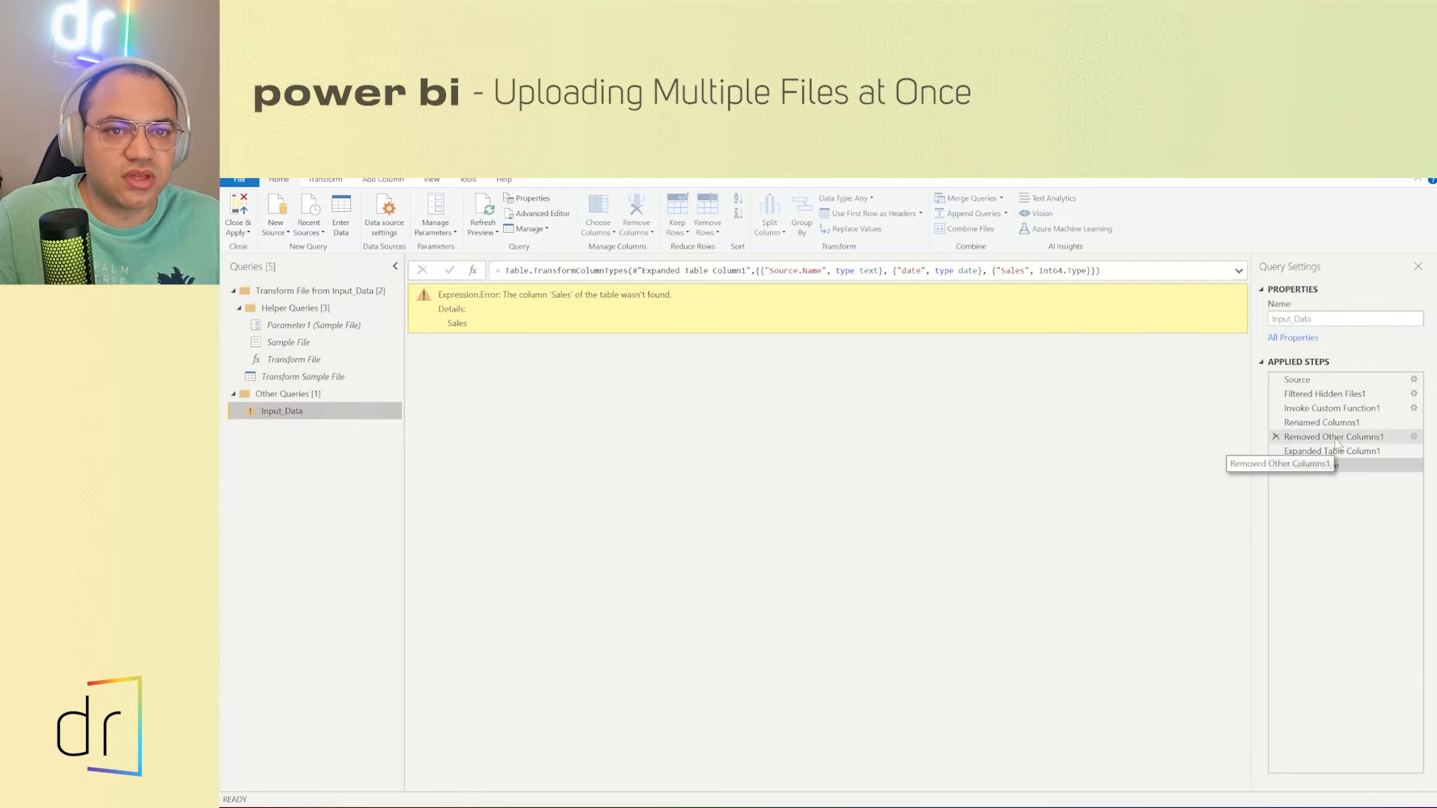
pyautogui.click(1336, 438)
pyautogui.click(1336, 449)
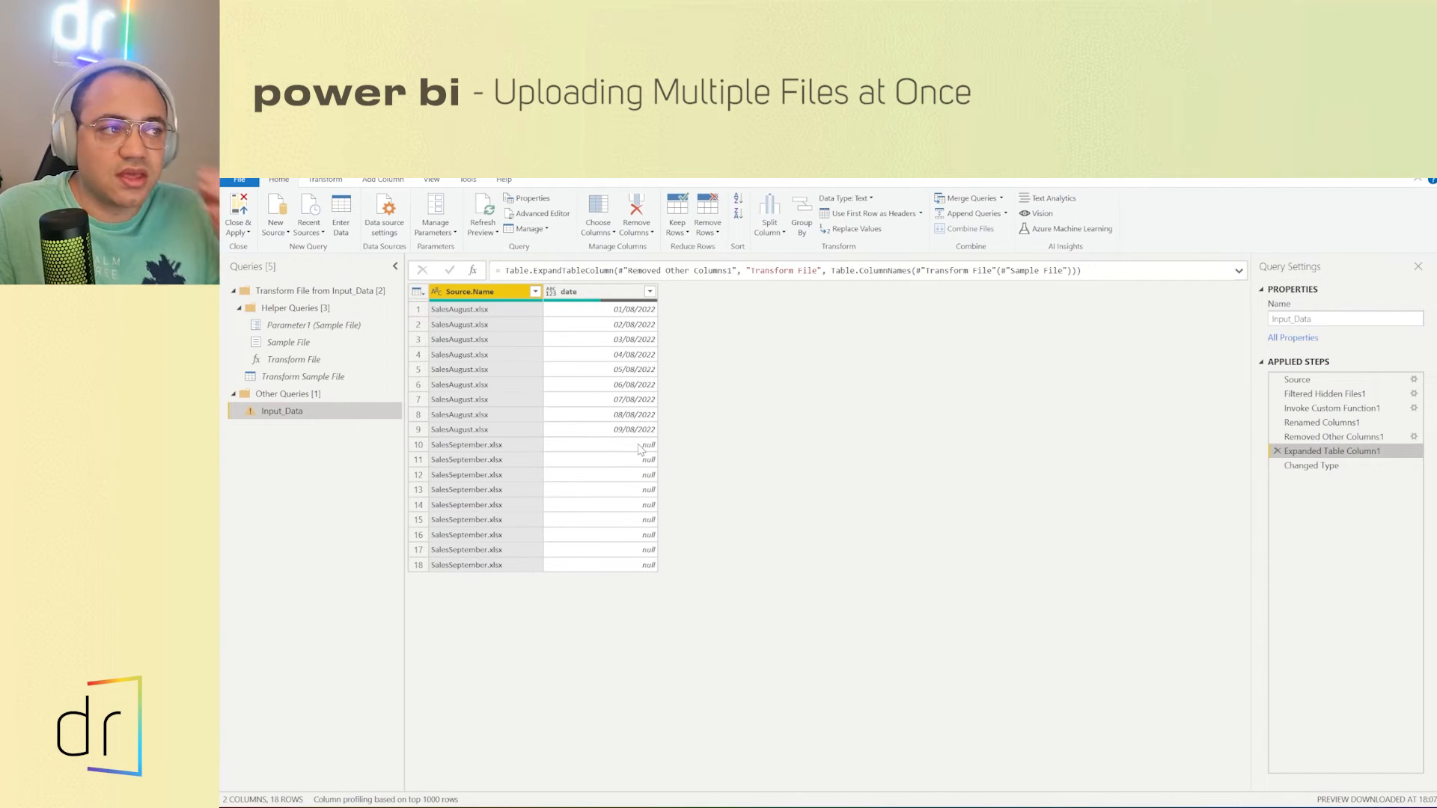
# Step: Switch between the sample transform and Input_Data, highlighting the missing column name in the error
pyautogui.click(317, 377)
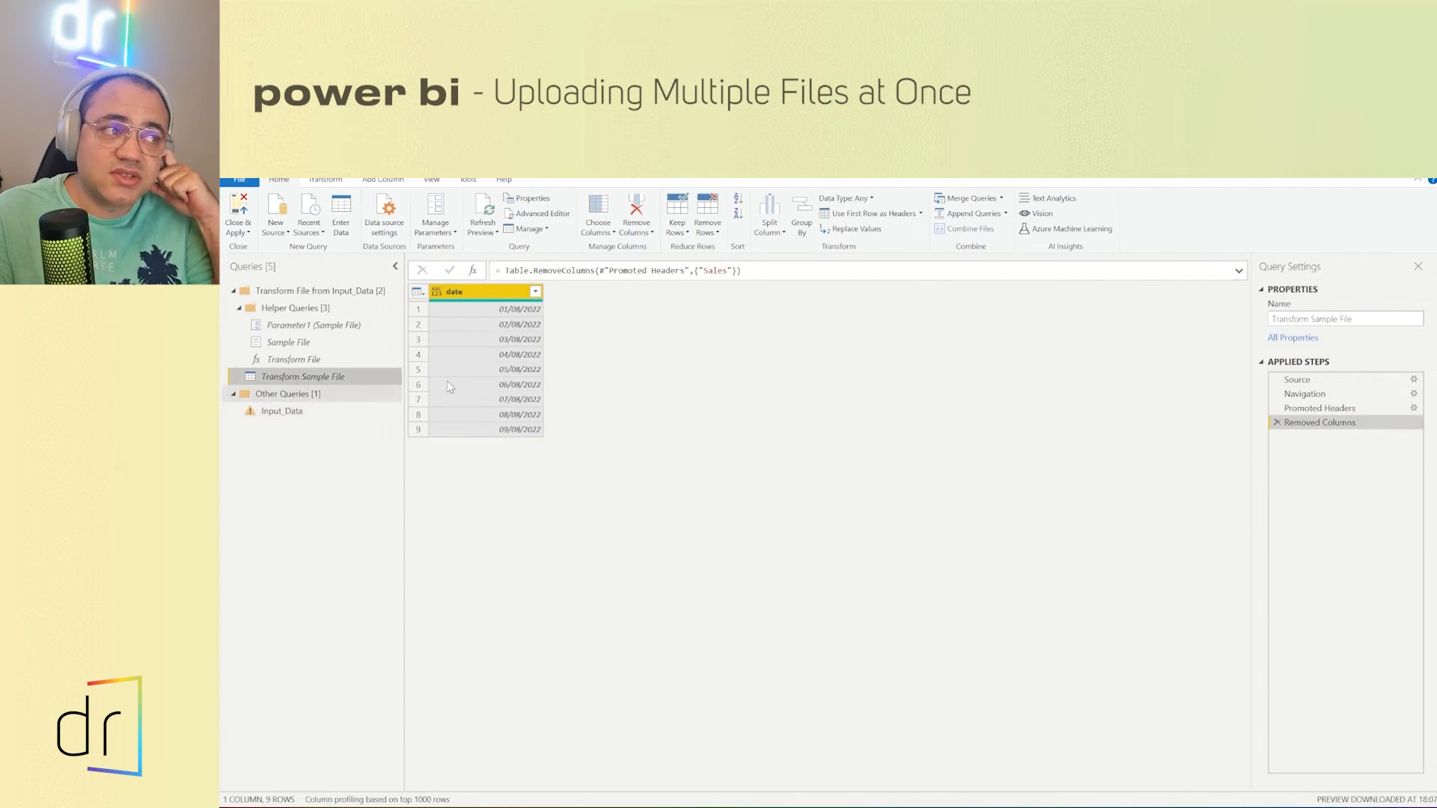
pyautogui.click(320, 406)
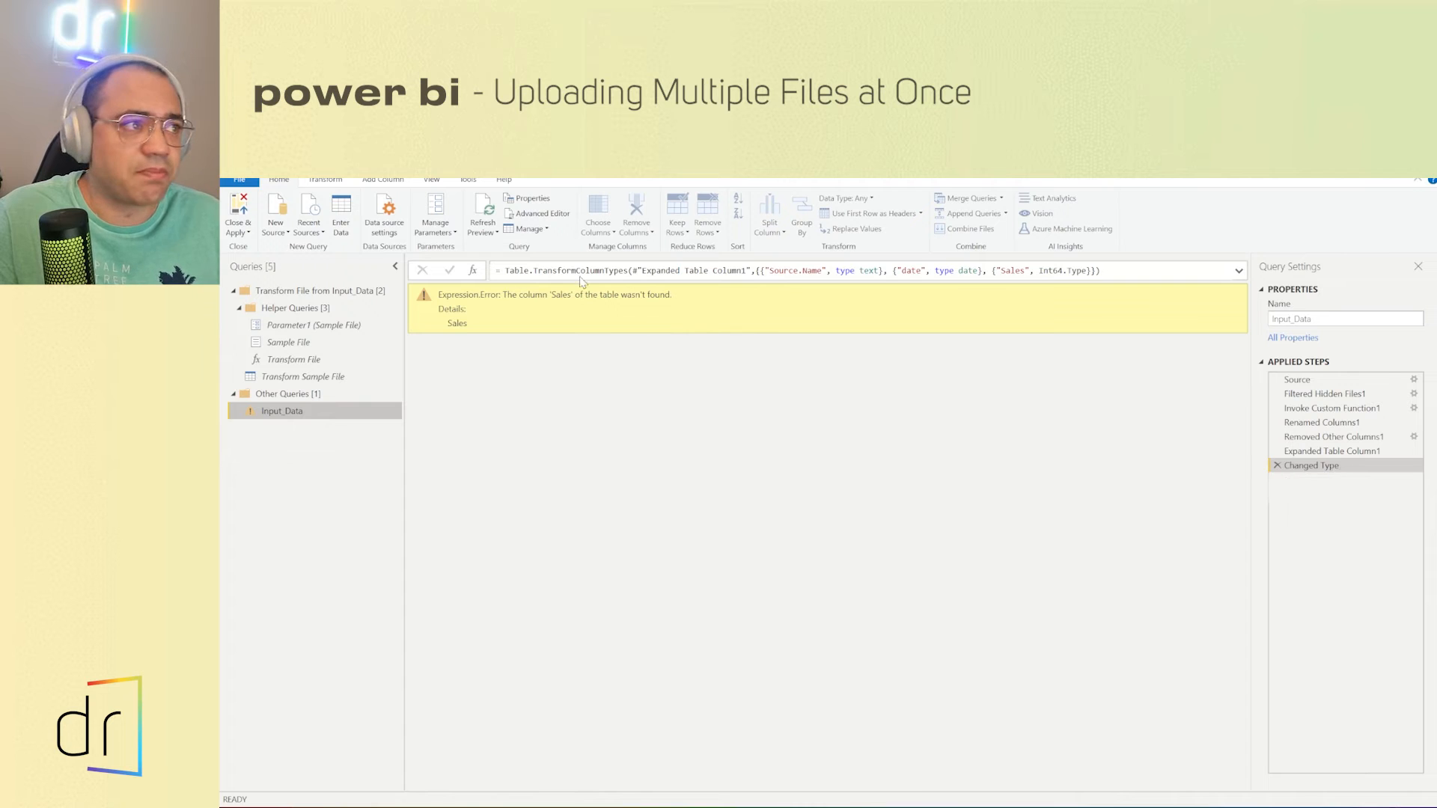
pyautogui.moveTo(488, 326); pyautogui.dragTo(462, 323)
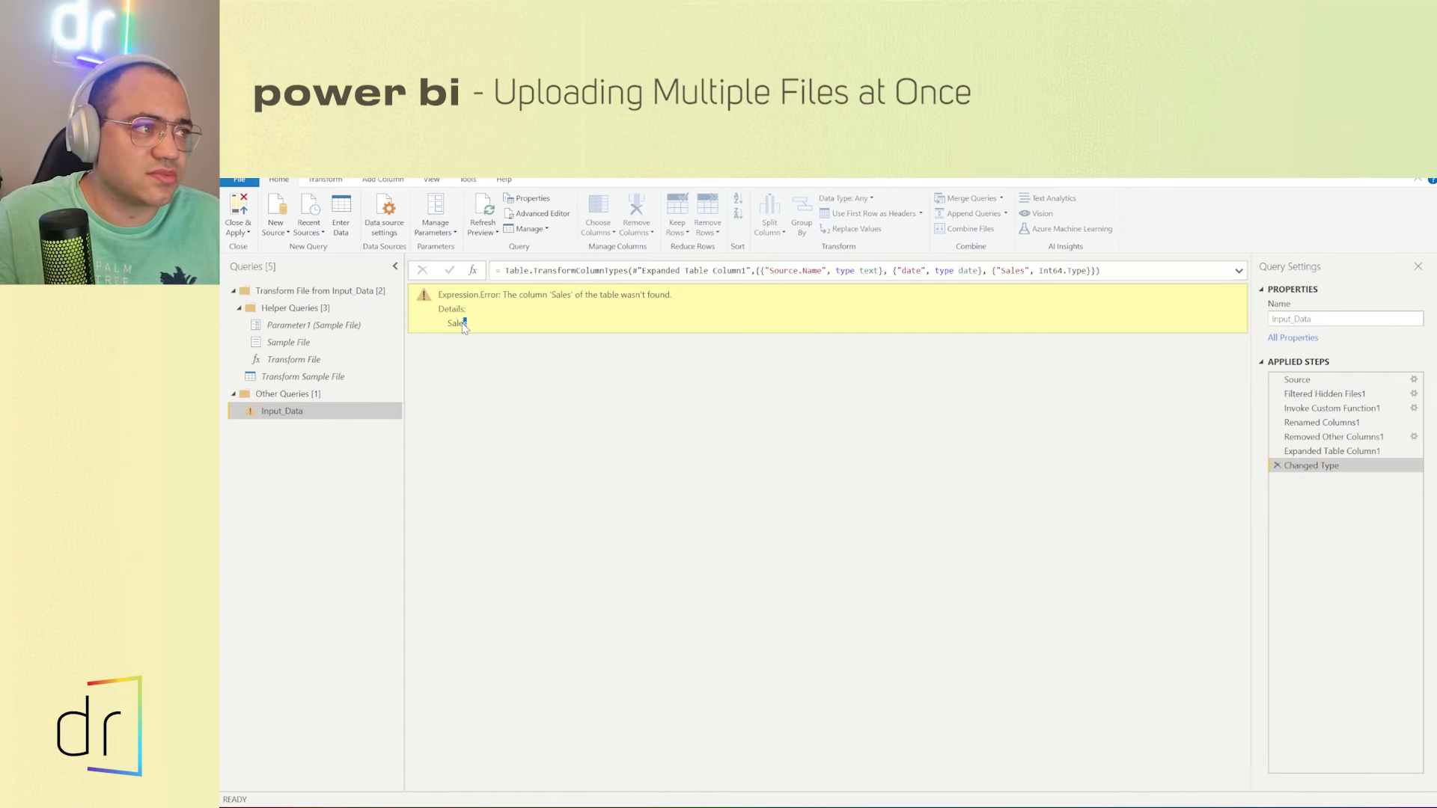
pyautogui.click(320, 374)
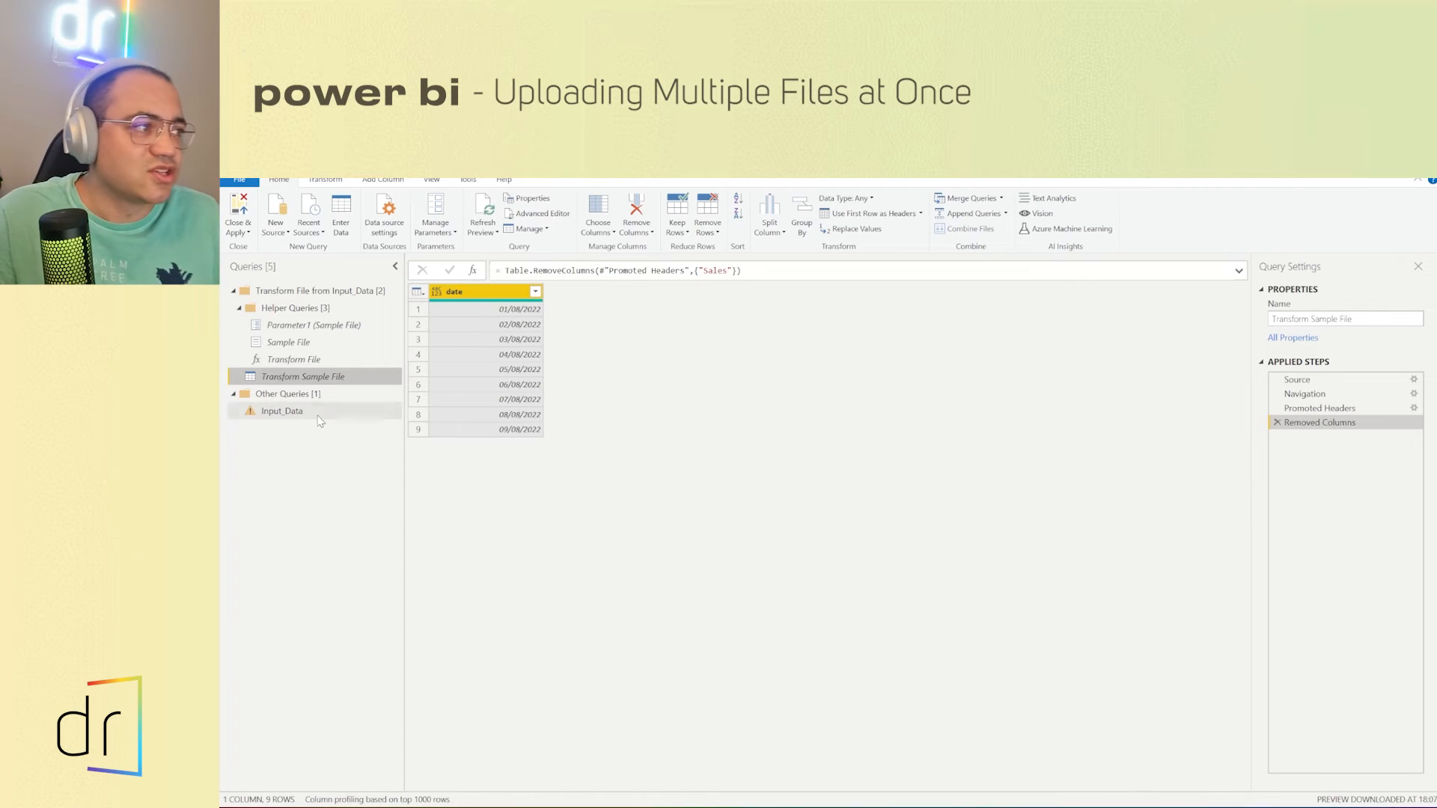
pyautogui.click(342, 413)
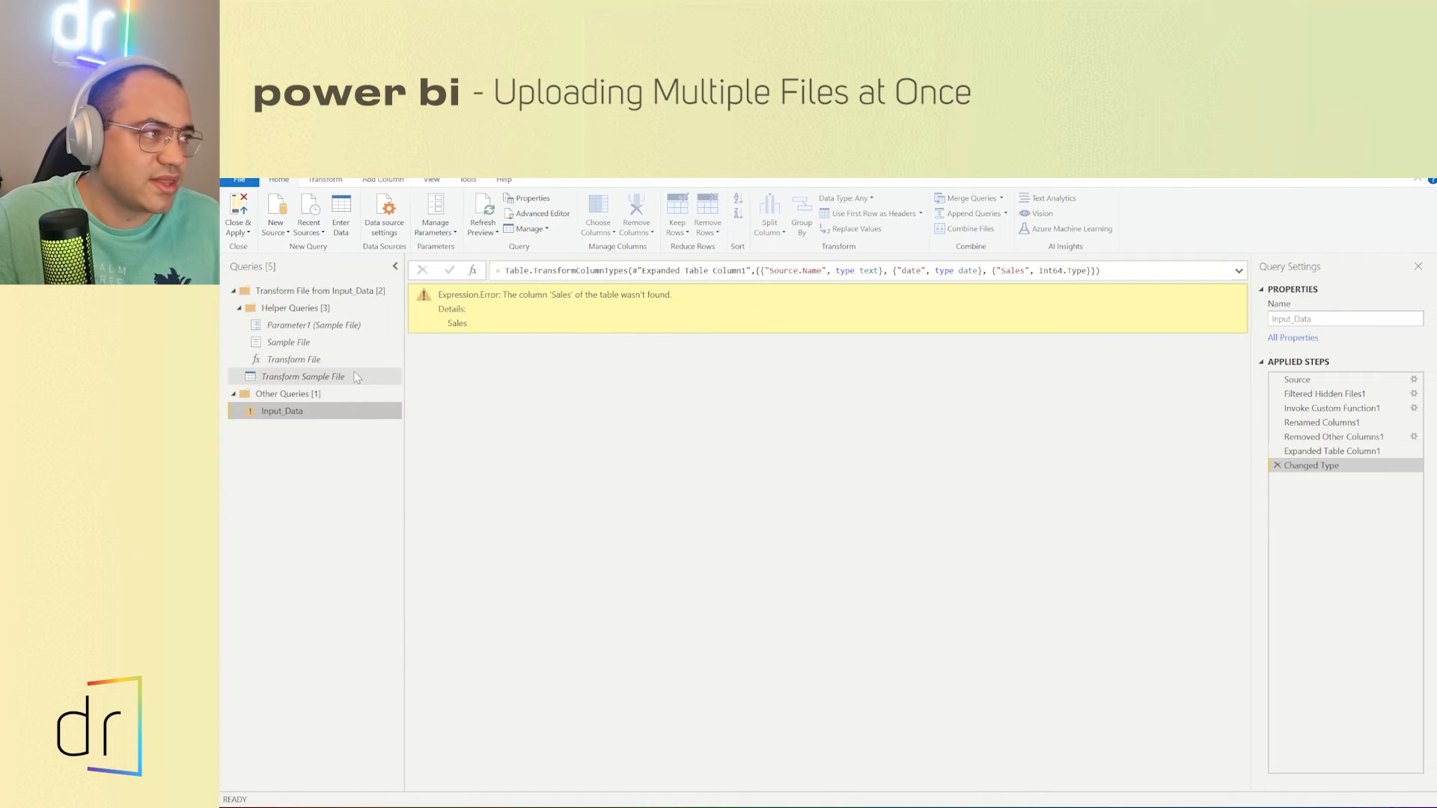
# Step: Delete the Removed Columns step in Transform Sample File and confirm Input_Data is fixed
pyautogui.click(290, 379)
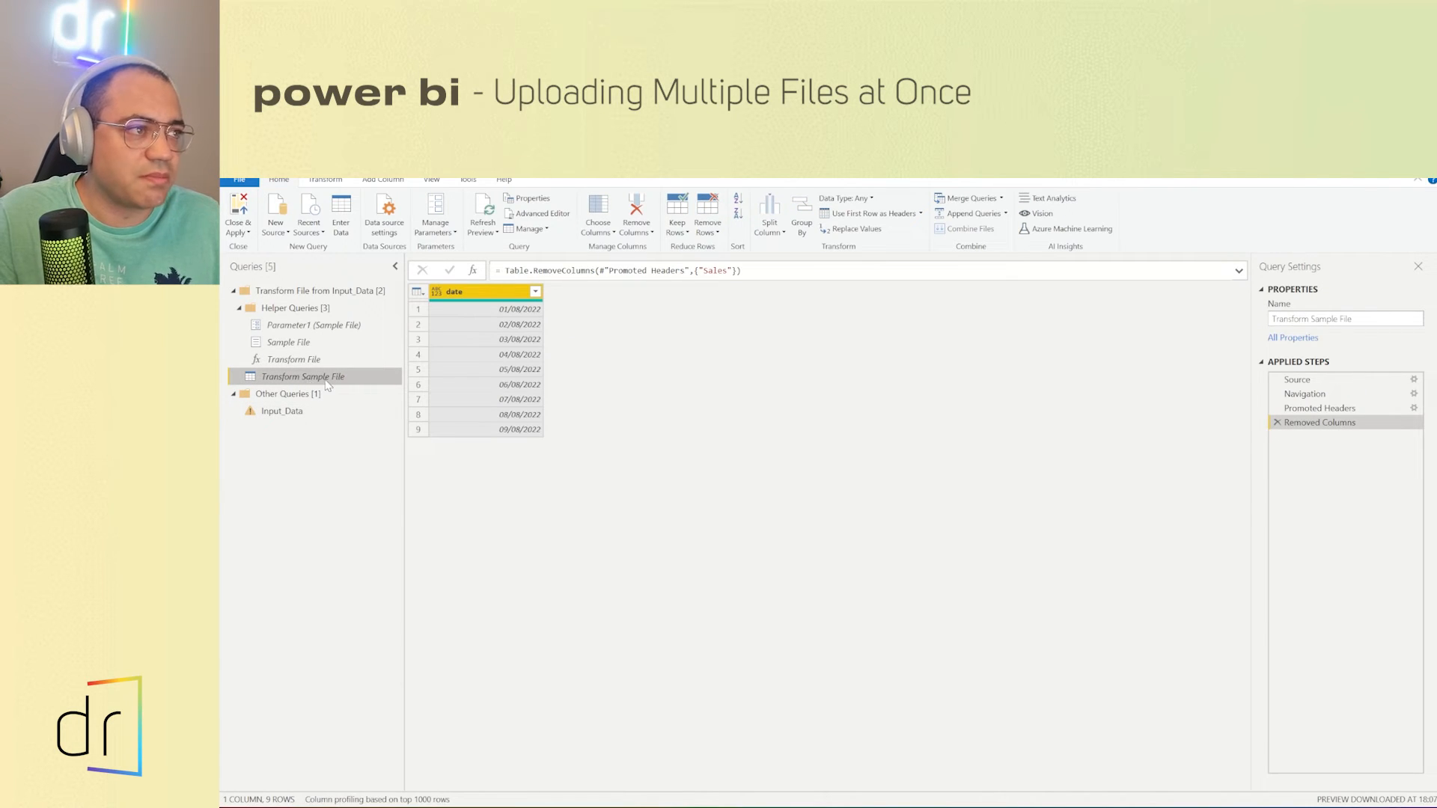
pyautogui.click(1277, 424)
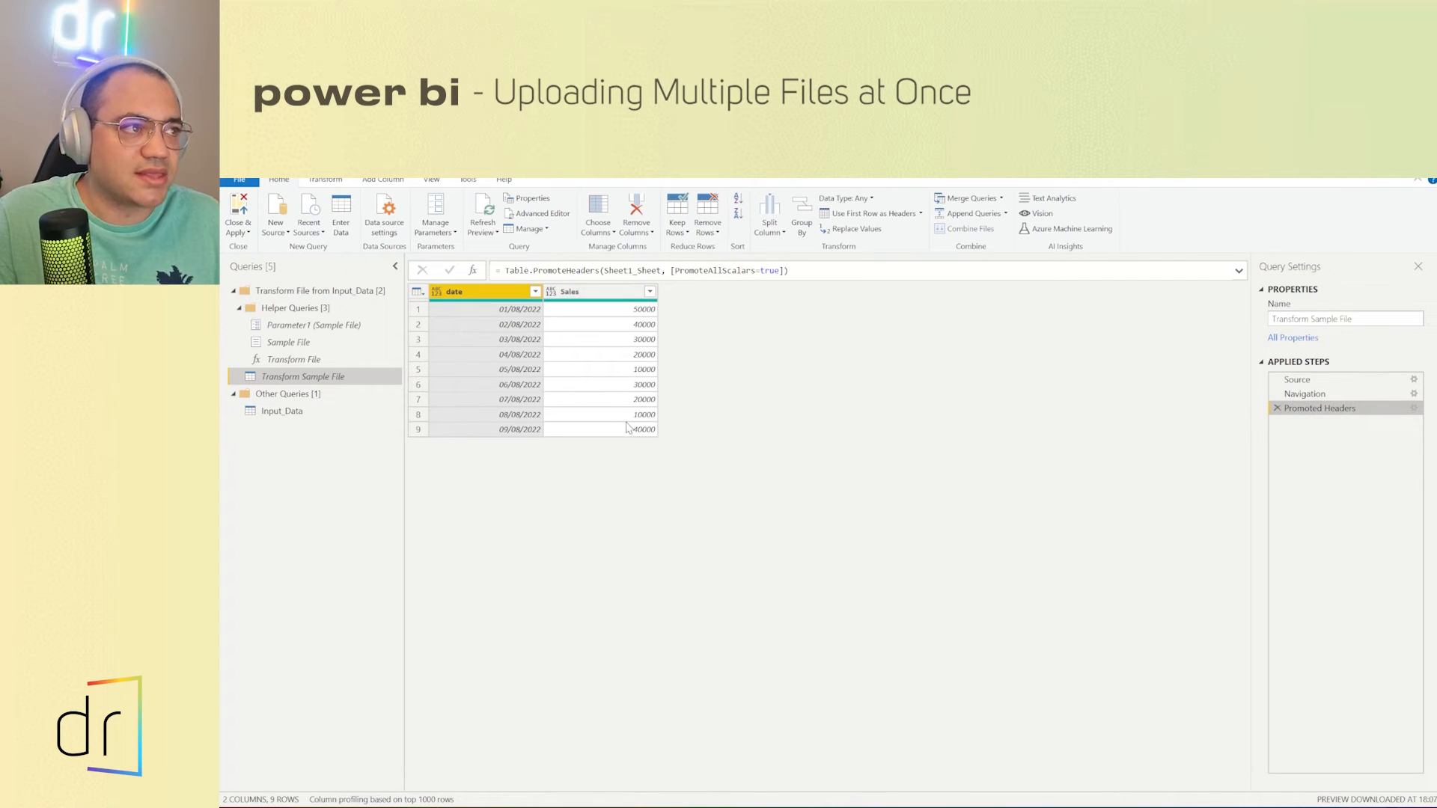
pyautogui.click(279, 411)
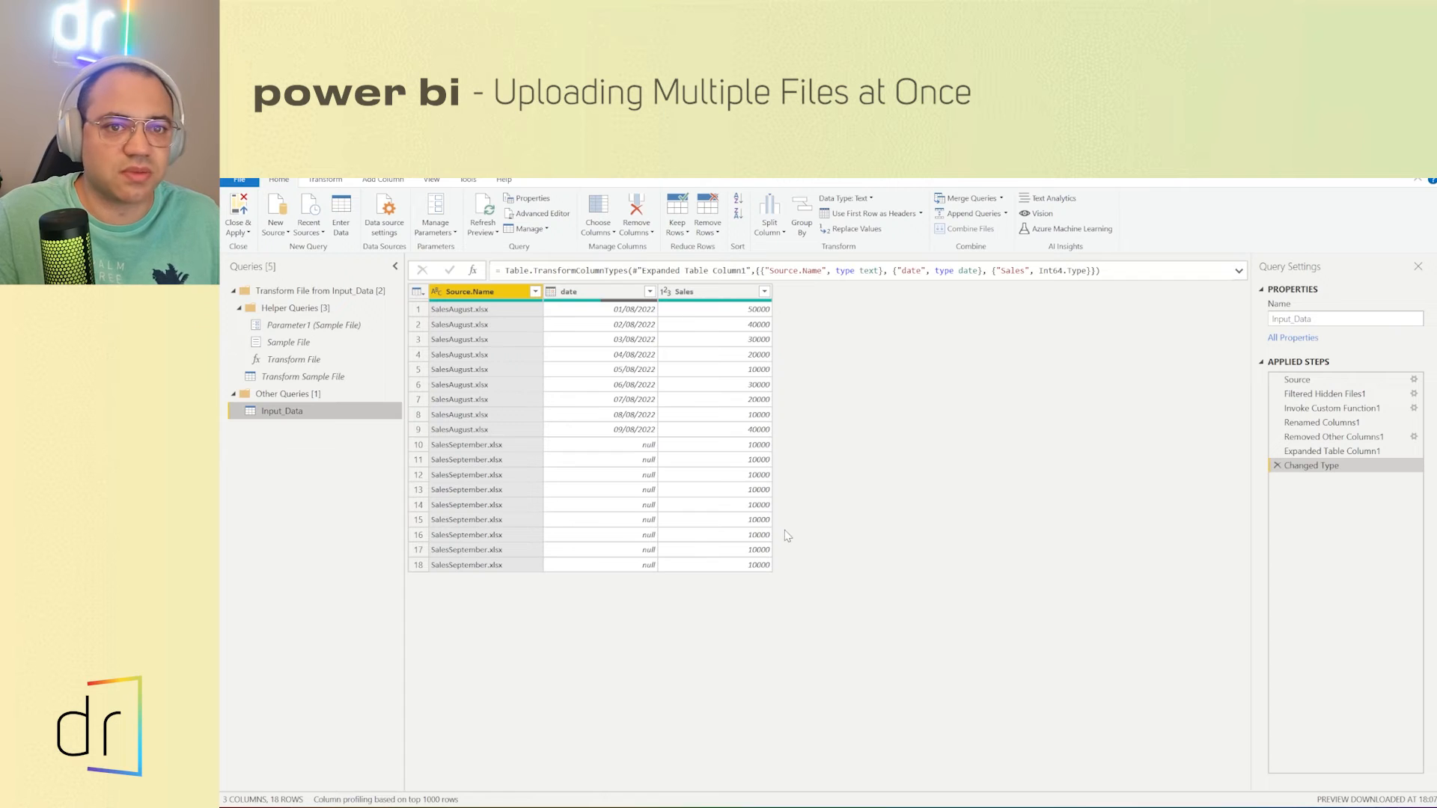
# Step: Return to Input_Data and view its Source listing and hidden-files filter step
pyautogui.click(322, 381)
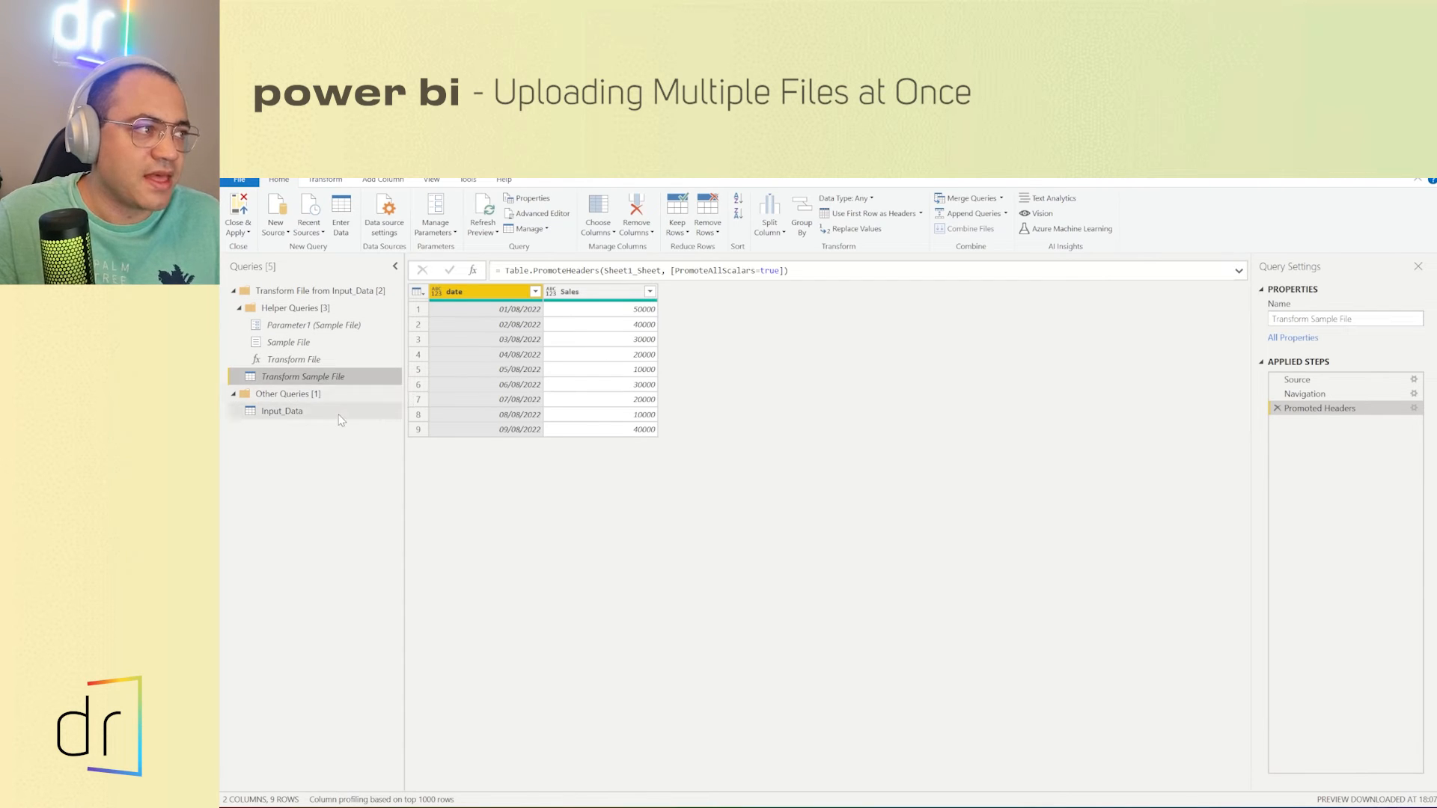
pyautogui.click(282, 410)
pyautogui.click(1339, 382)
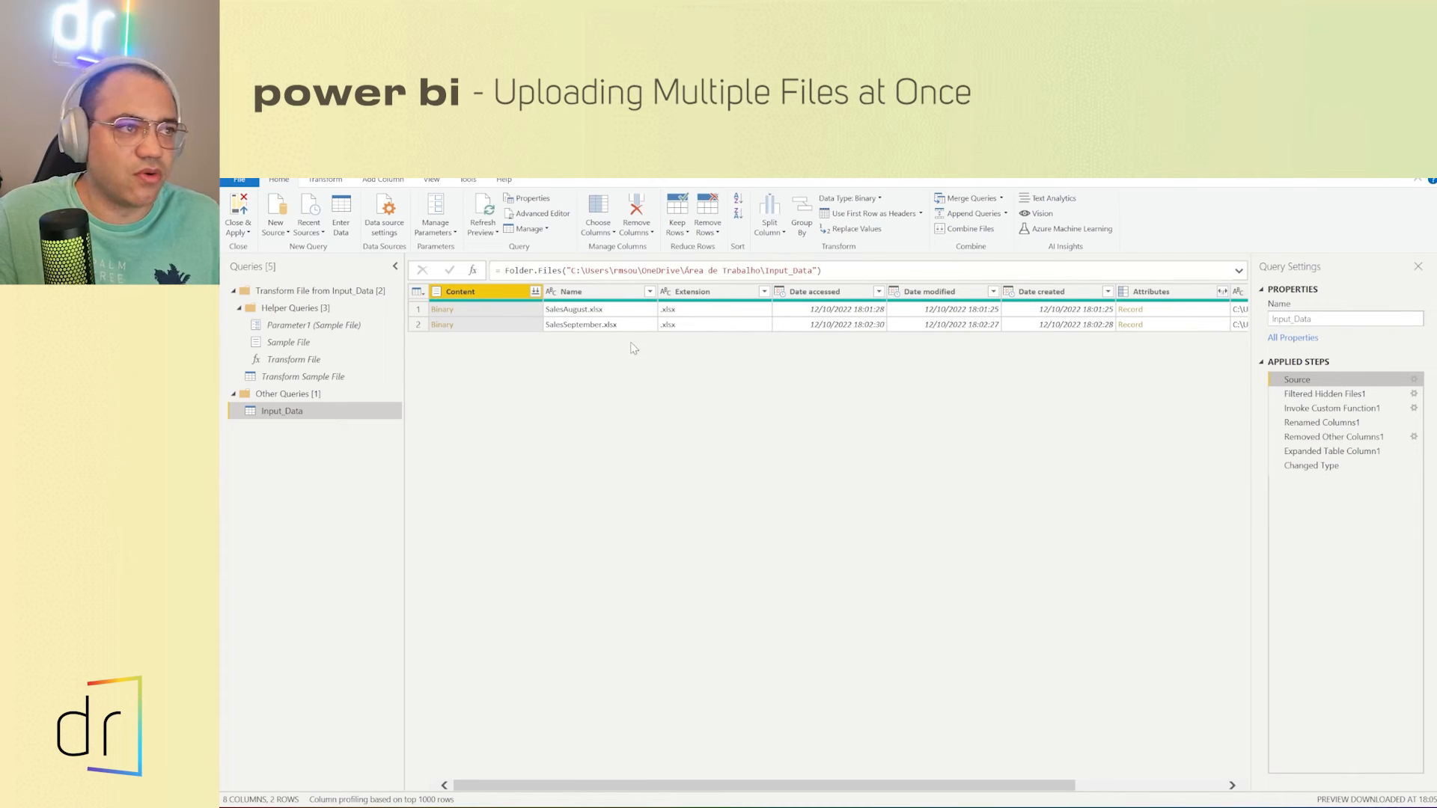
pyautogui.click(1315, 394)
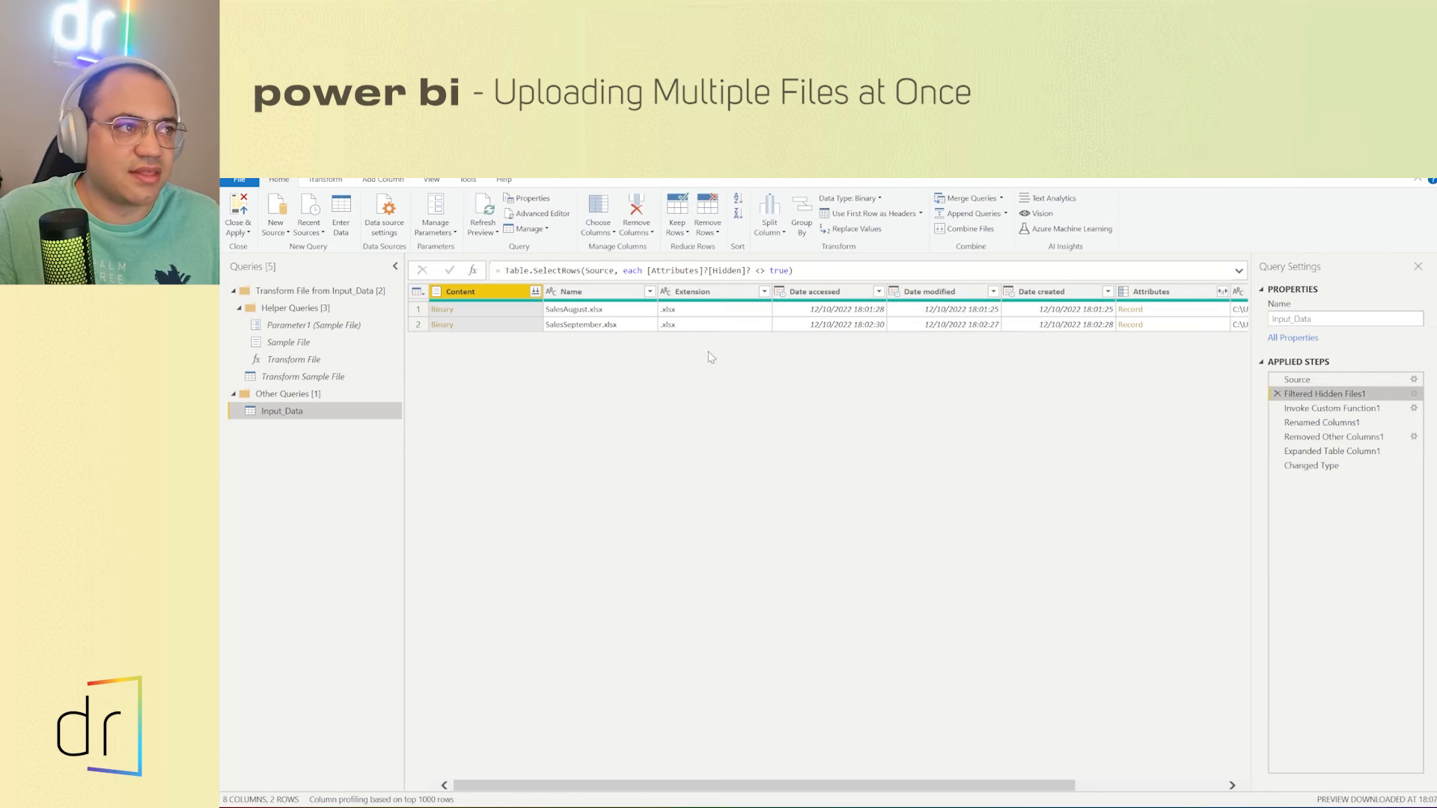
# Step: Walk through the renaming, function invocation and Removed Other Columns1 steps keeping Source.Name and Transform File
pyautogui.click(1331, 409)
pyautogui.click(1314, 413)
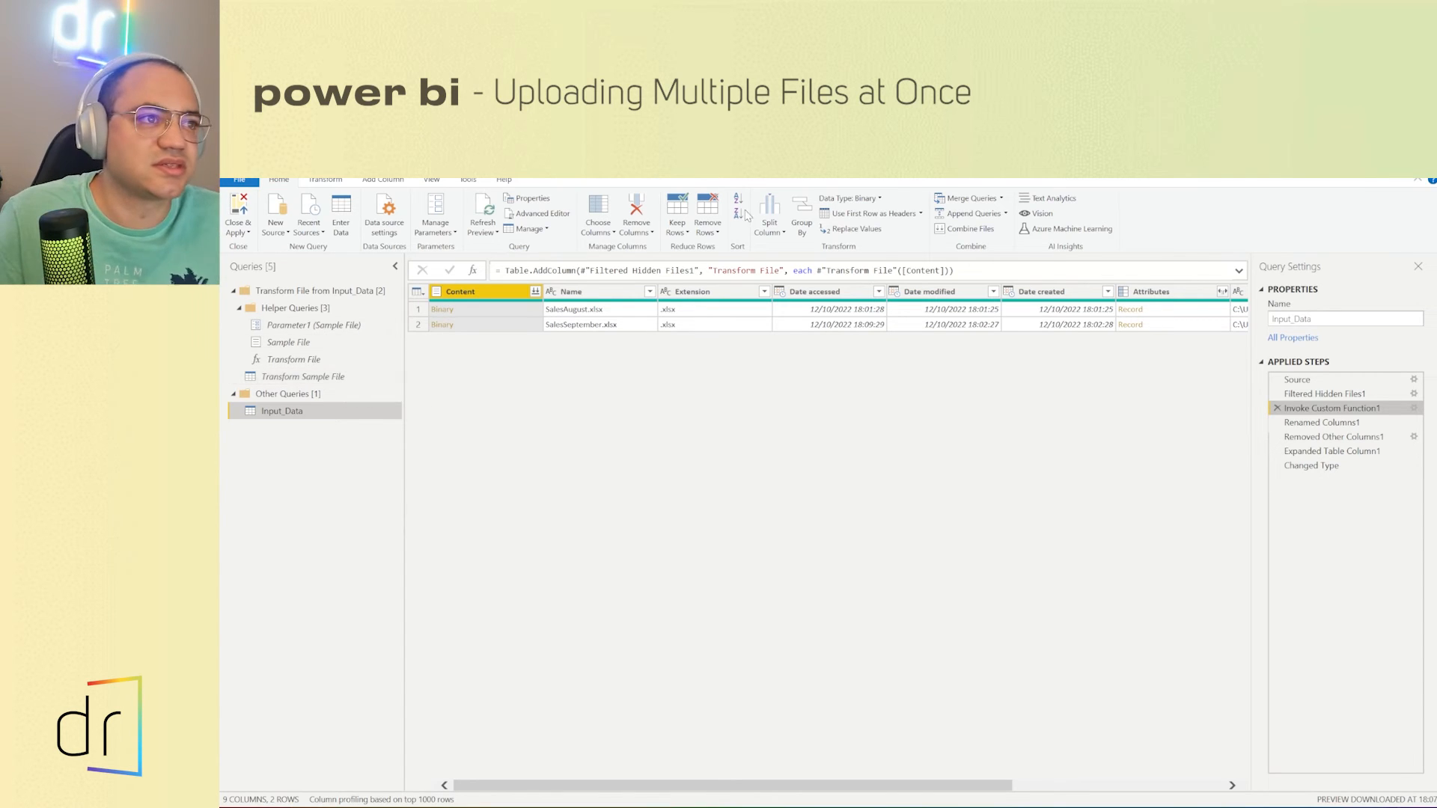
pyautogui.click(1322, 424)
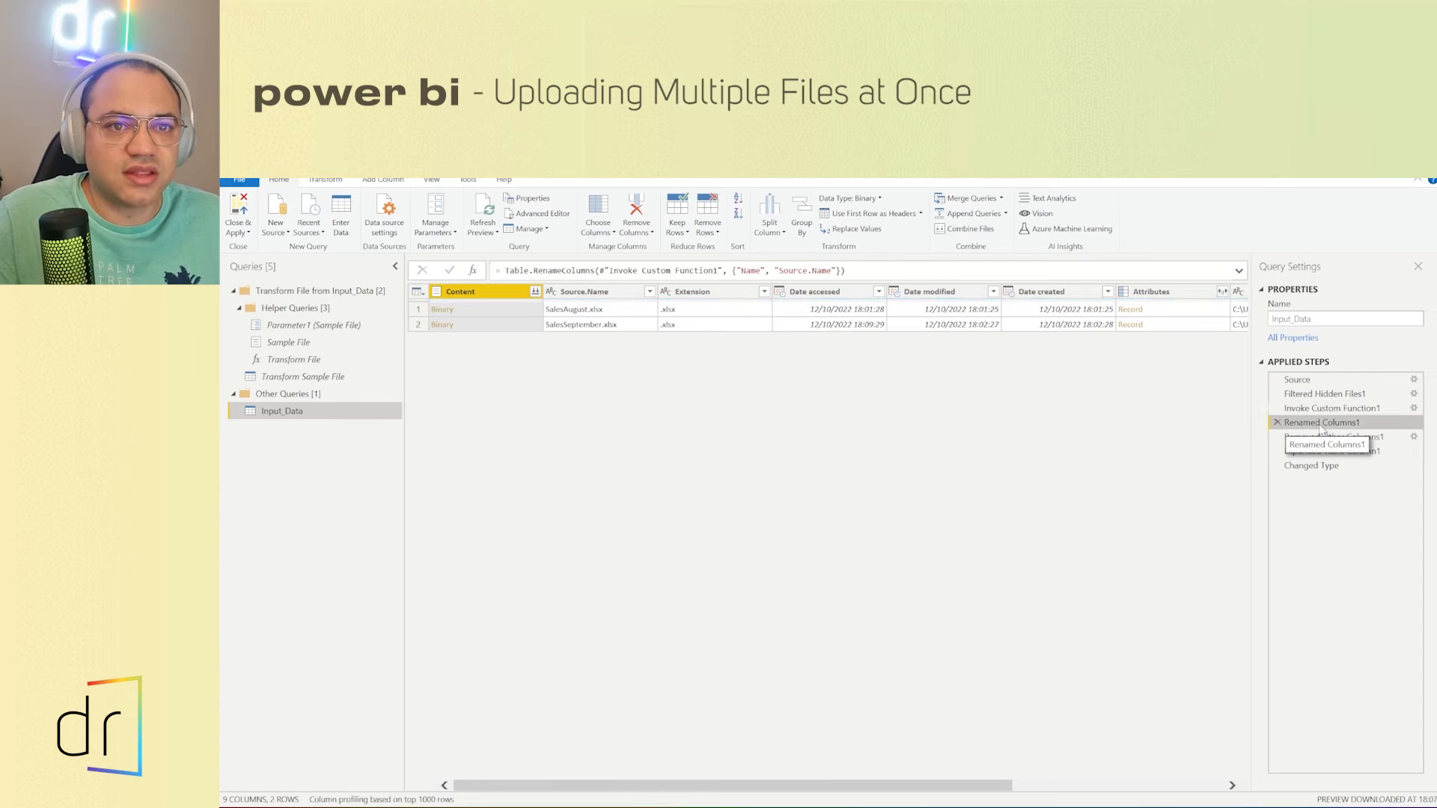
pyautogui.click(1331, 436)
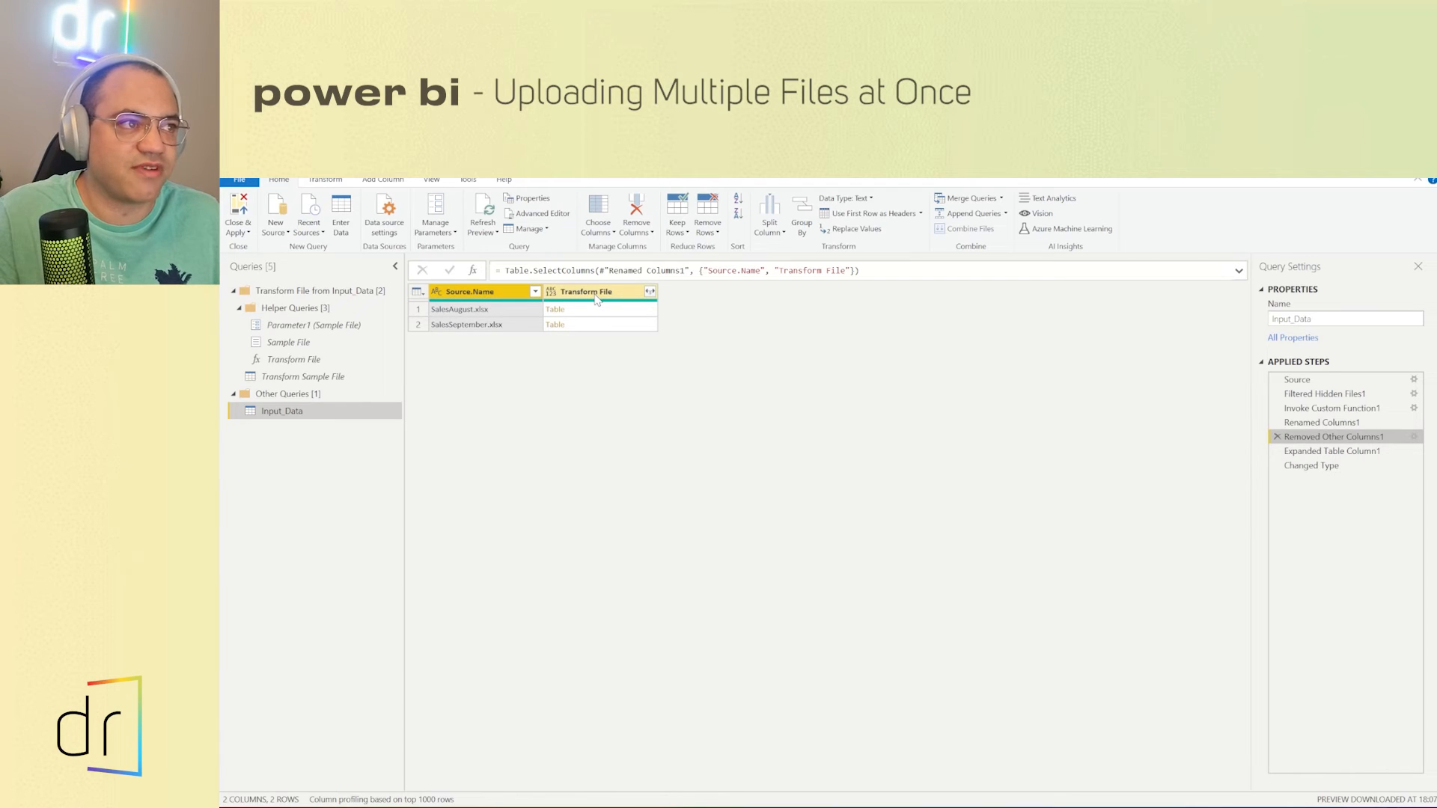
# Step: Check which columns the nested Transform File tables contain, cancel, and compare with Transform Sample File
pyautogui.click(651, 294)
pyautogui.click(650, 292)
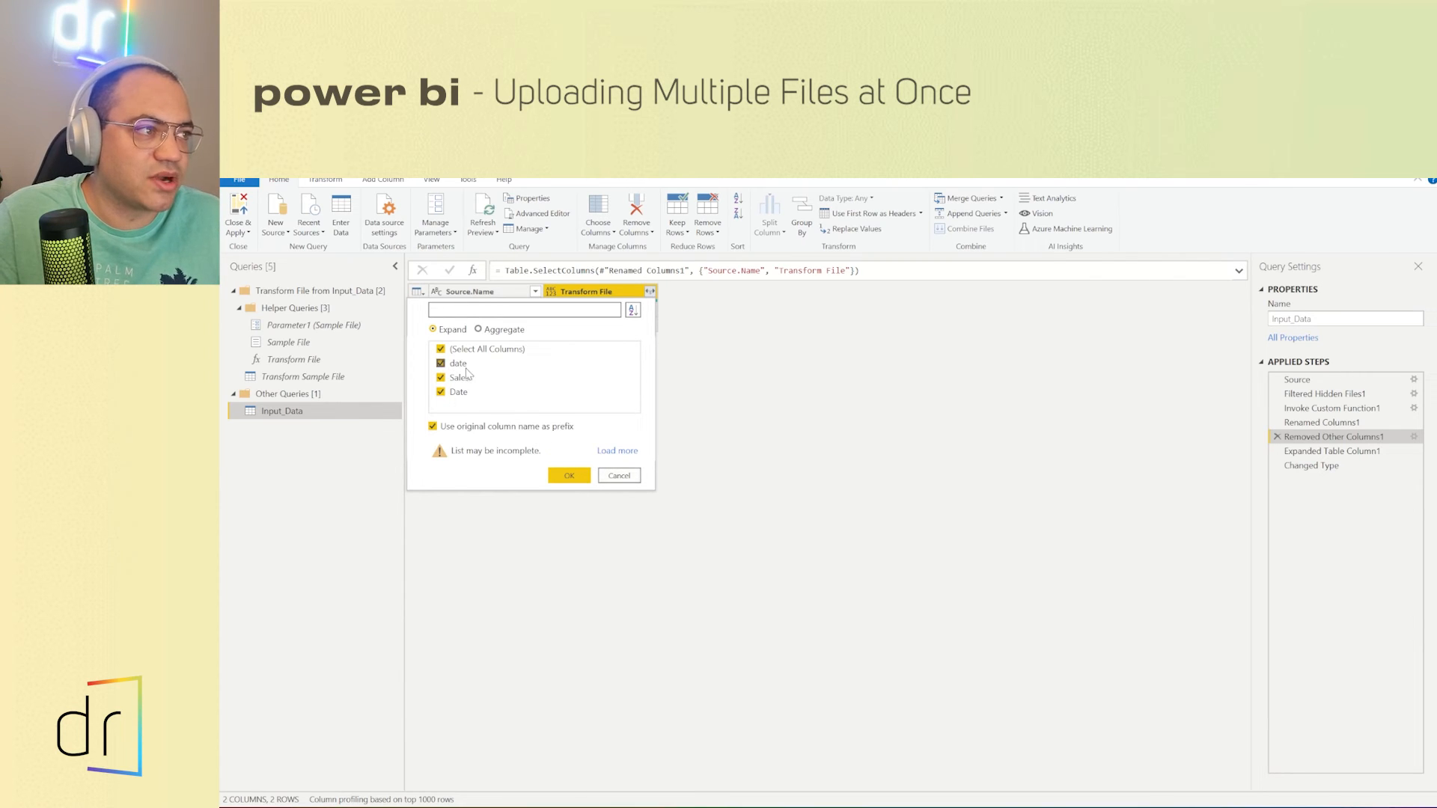
pyautogui.click(619, 474)
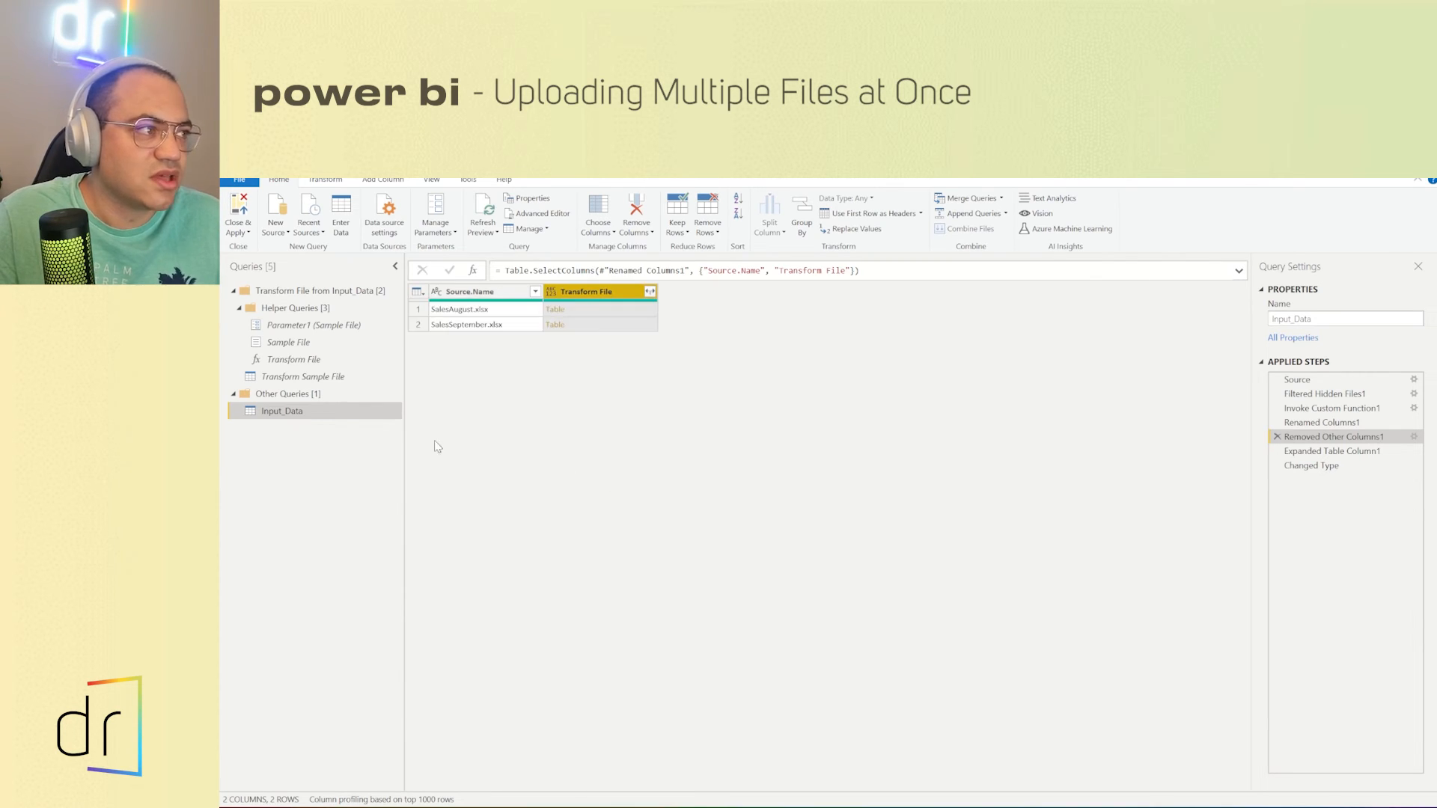
pyautogui.click(308, 376)
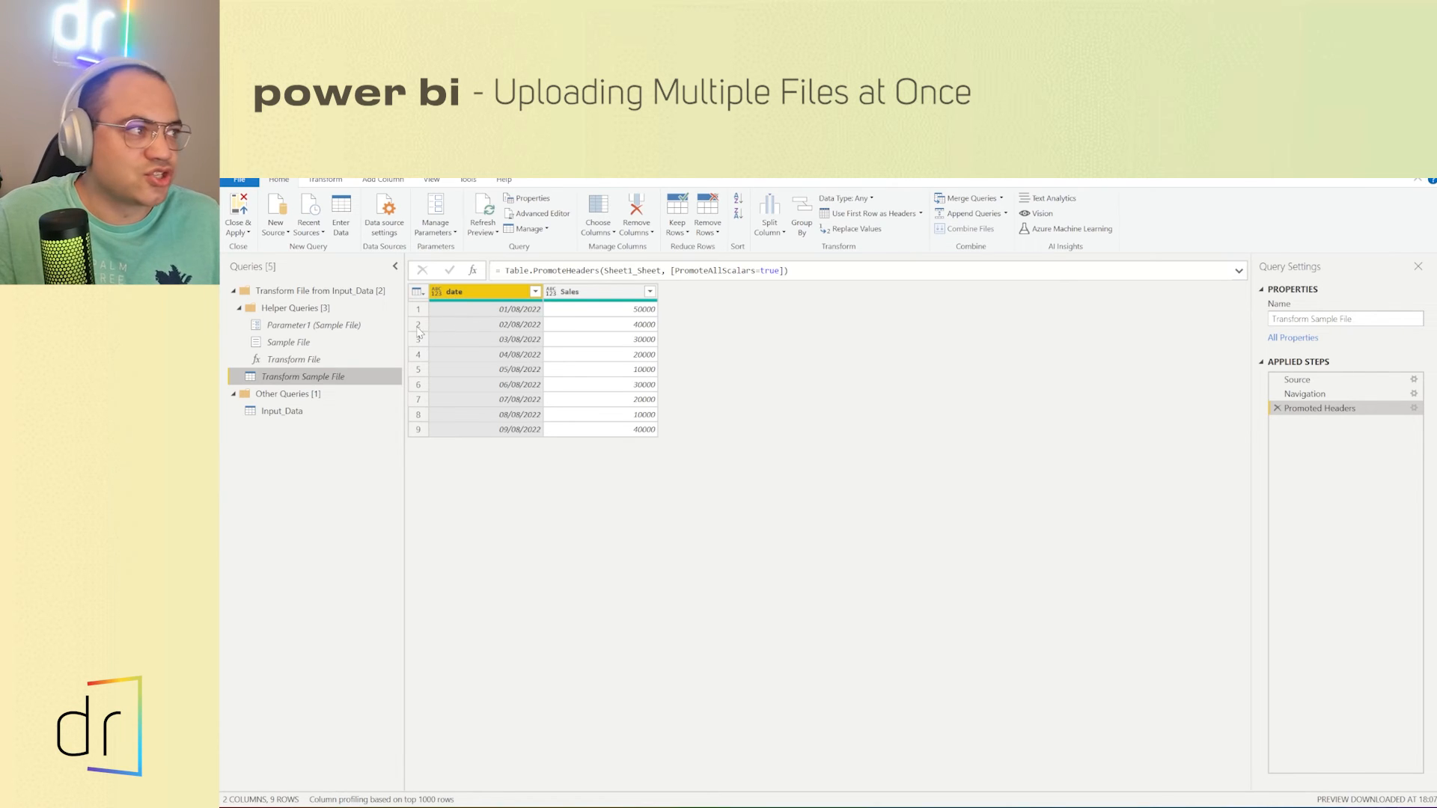
pyautogui.click(282, 410)
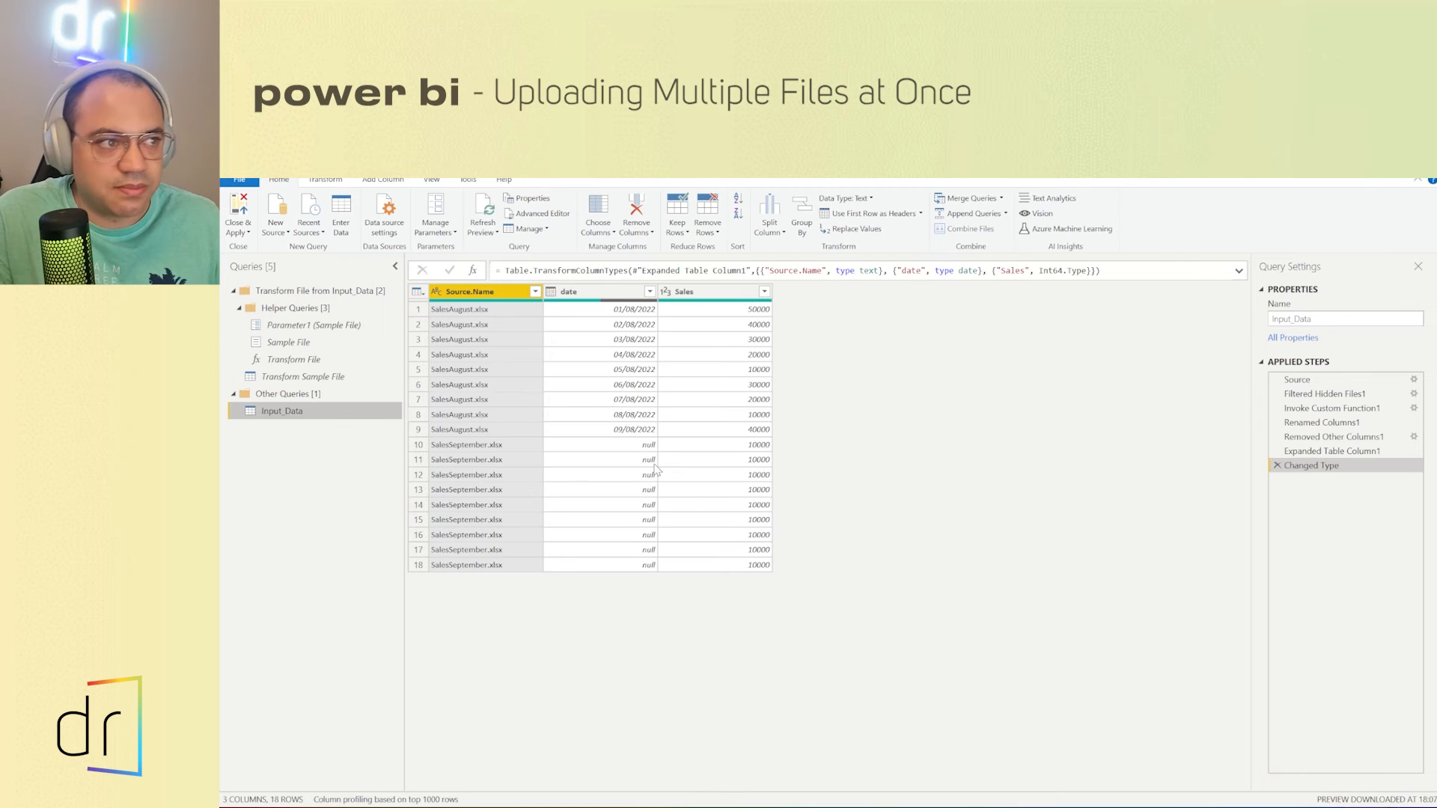
# Step: Step between Removed Other Columns1, the expanded table and Changed Type, then bring up the column-keeping step's settings
pyautogui.click(1331, 437)
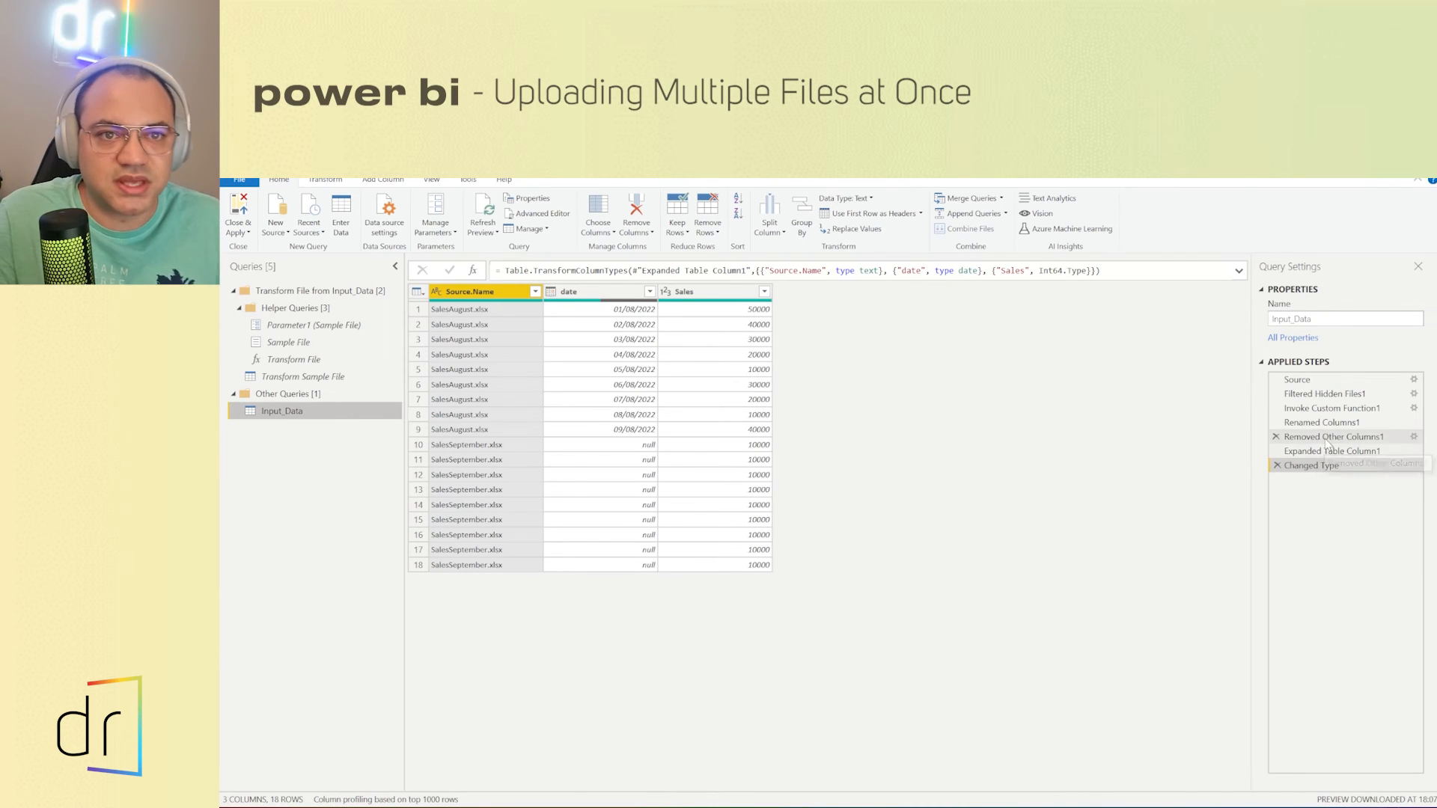
pyautogui.click(1376, 451)
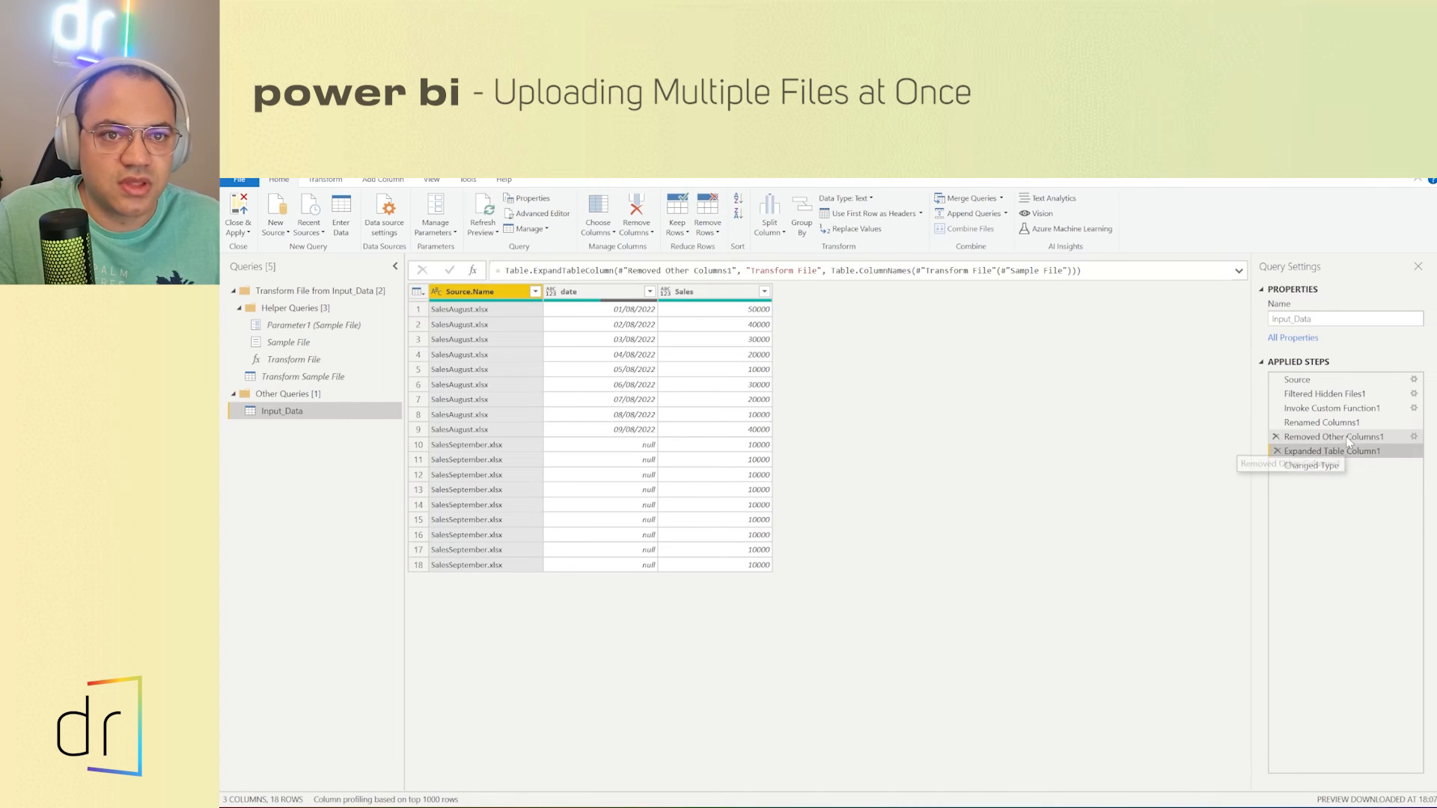
pyautogui.click(1331, 437)
pyautogui.click(1311, 465)
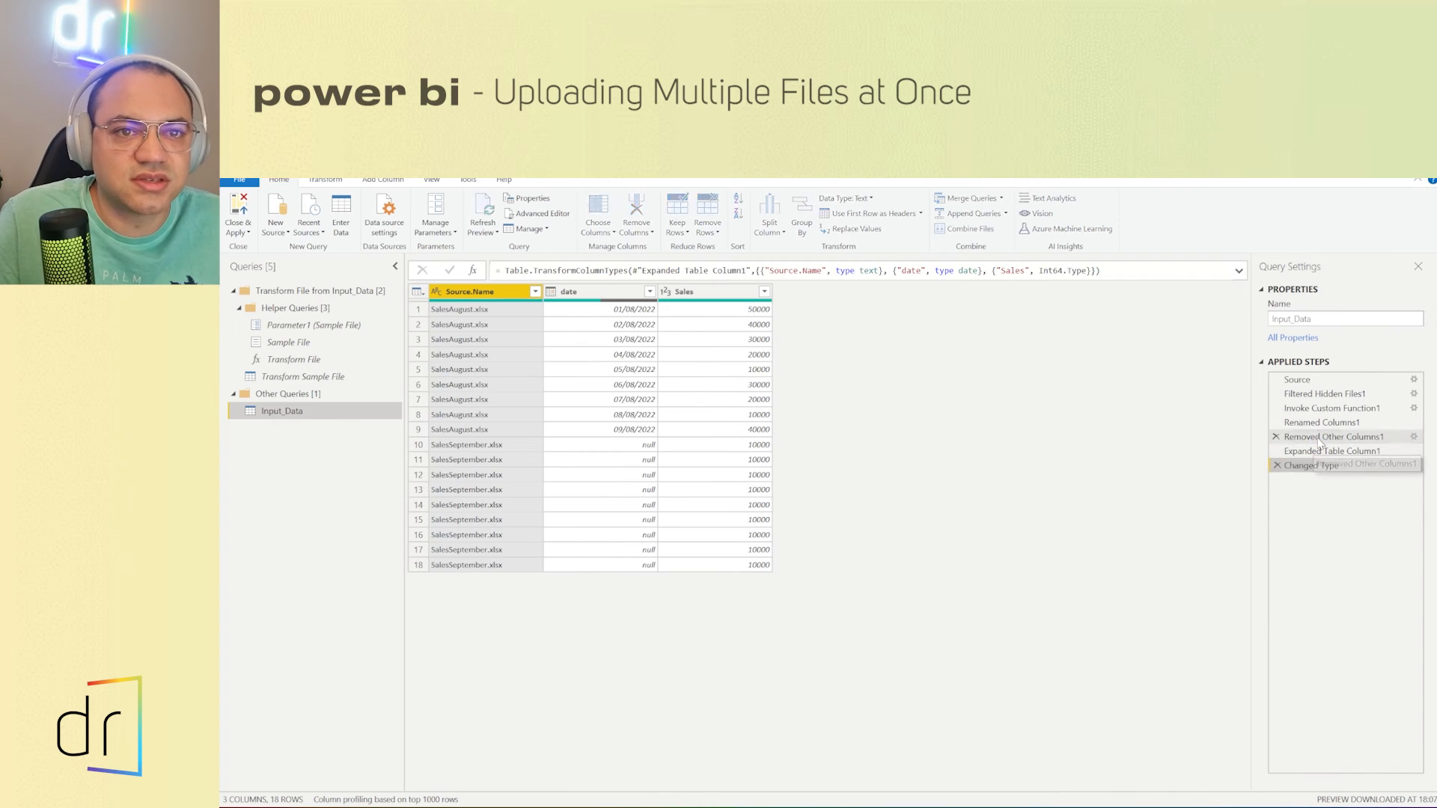
pyautogui.click(1370, 436)
pyautogui.click(1413, 437)
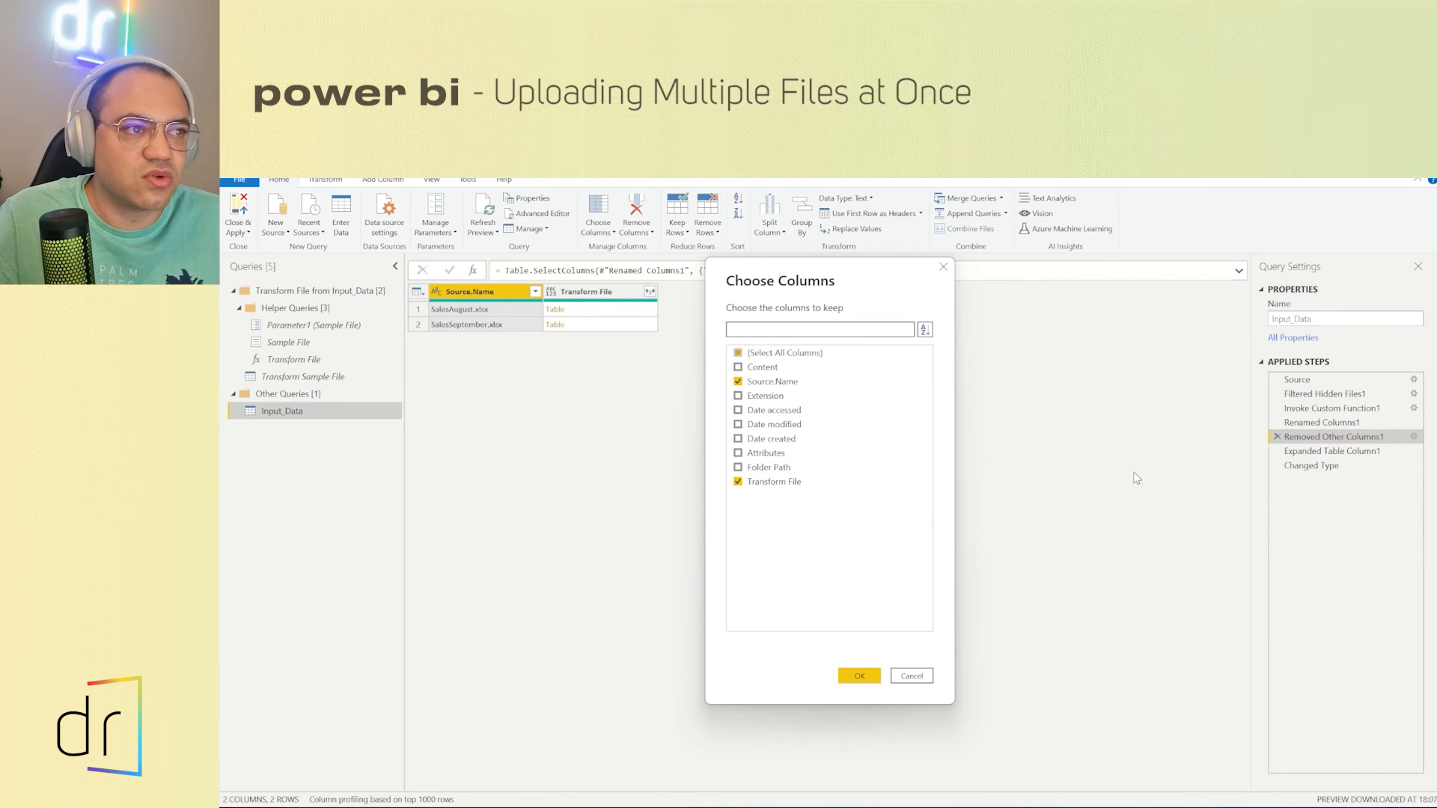
pyautogui.click(904, 675)
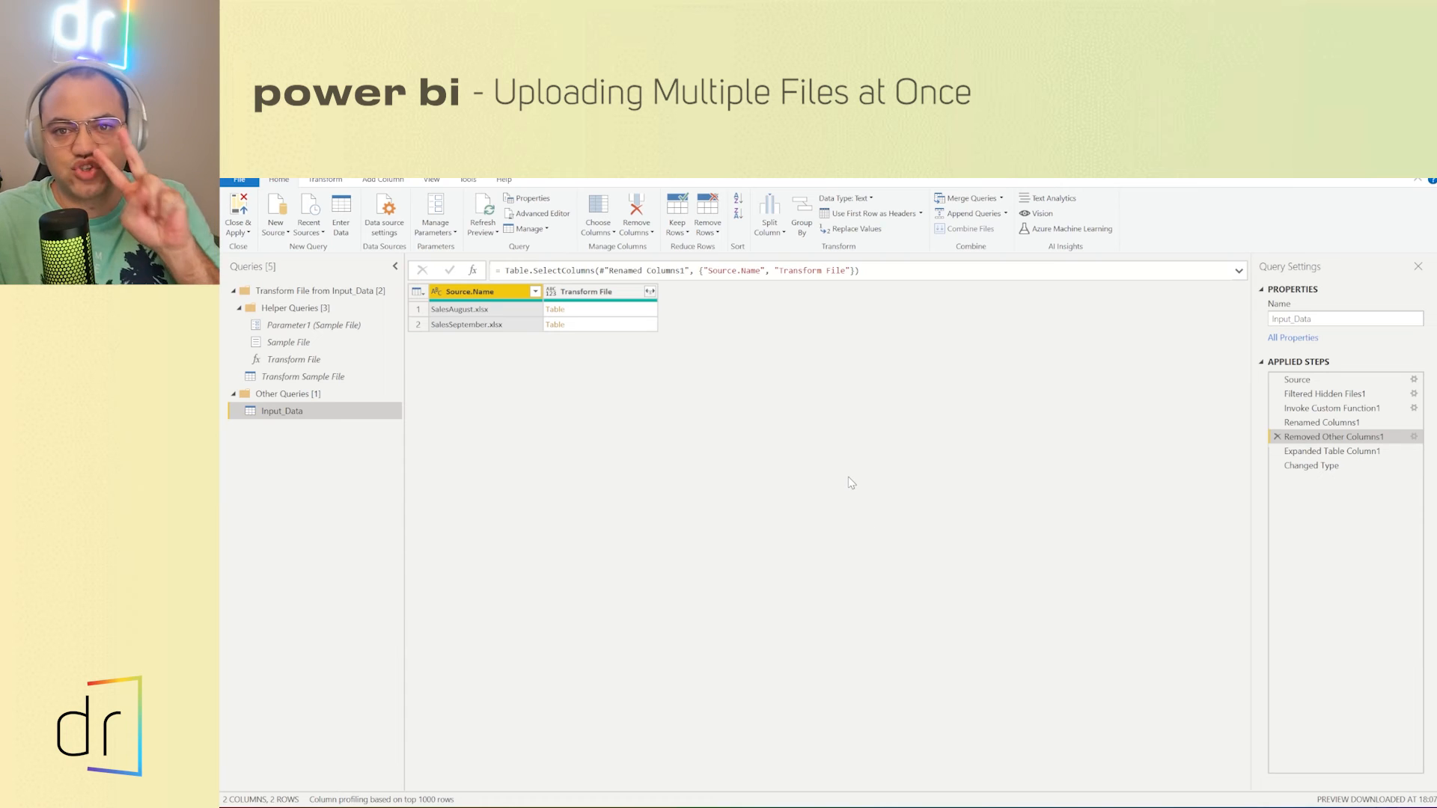
pyautogui.click(650, 293)
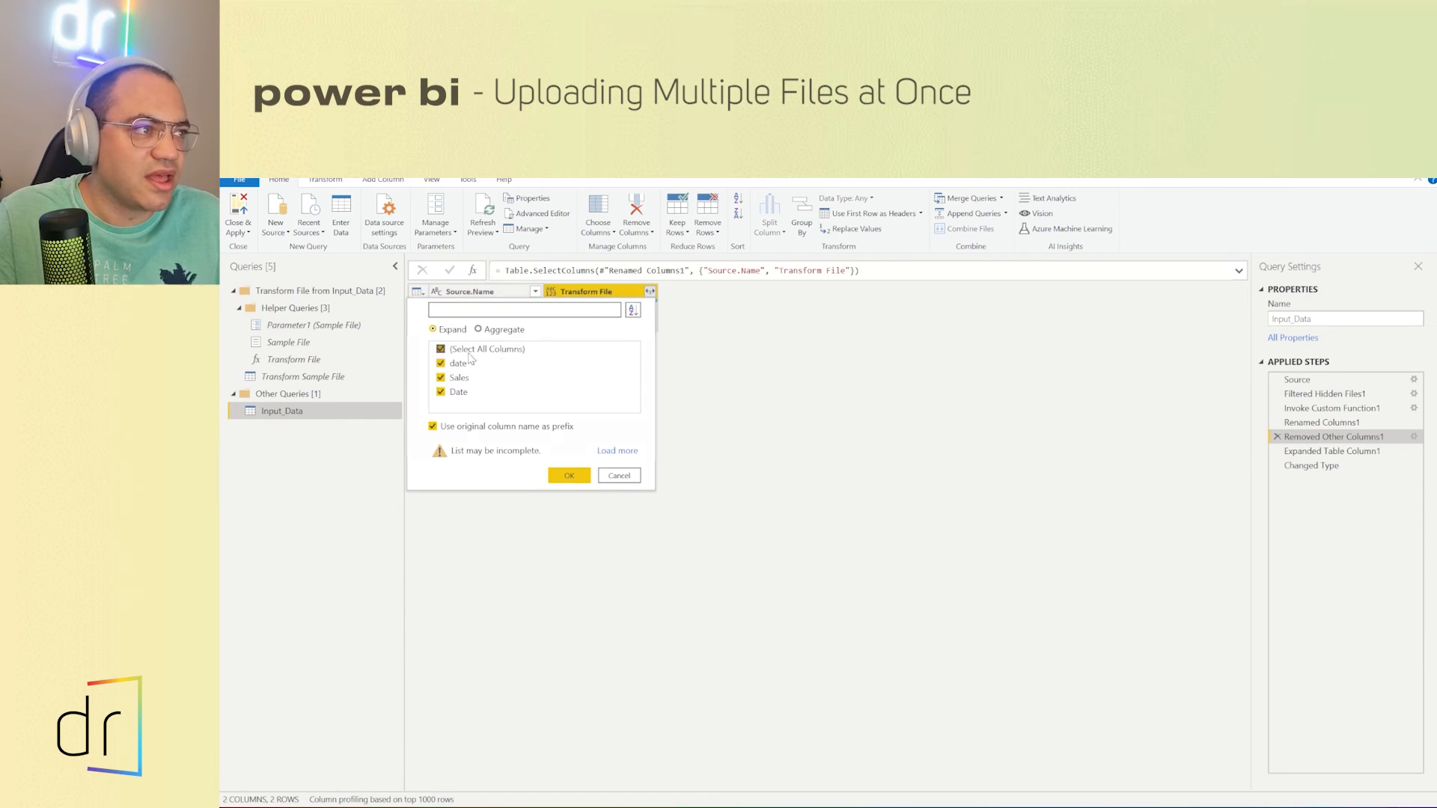
pyautogui.click(462, 427)
pyautogui.click(584, 477)
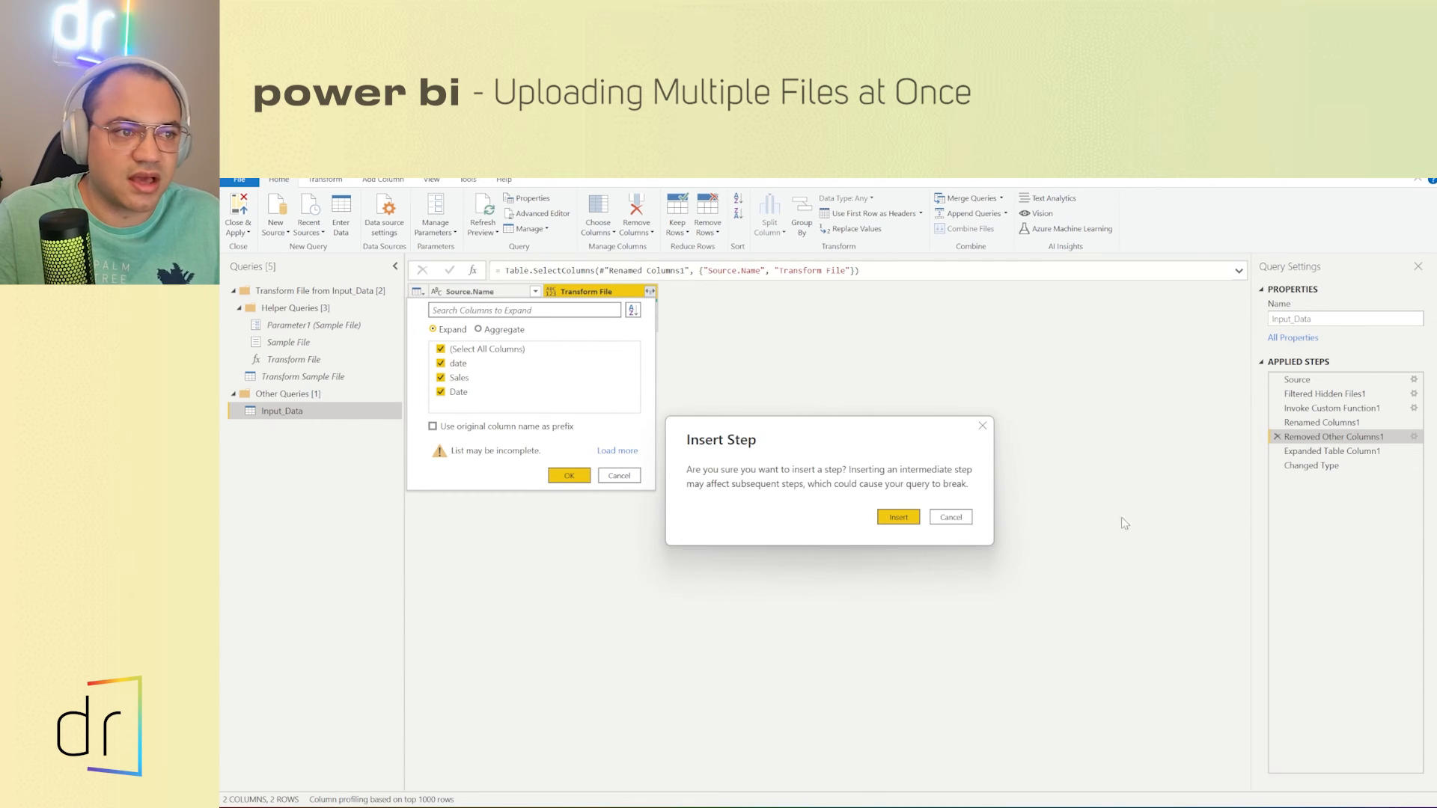
pyautogui.click(905, 517)
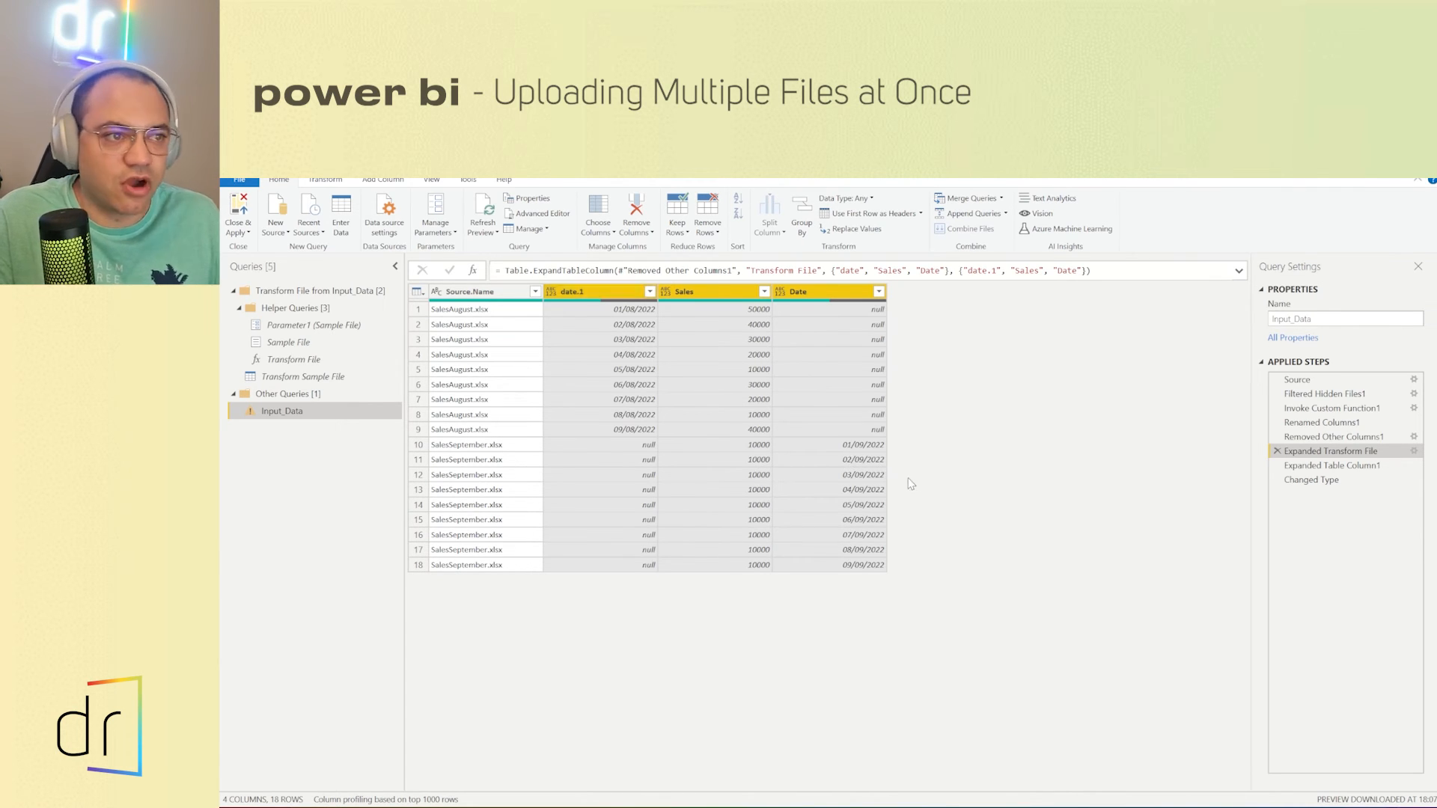
pyautogui.click(874, 416)
pyautogui.click(648, 447)
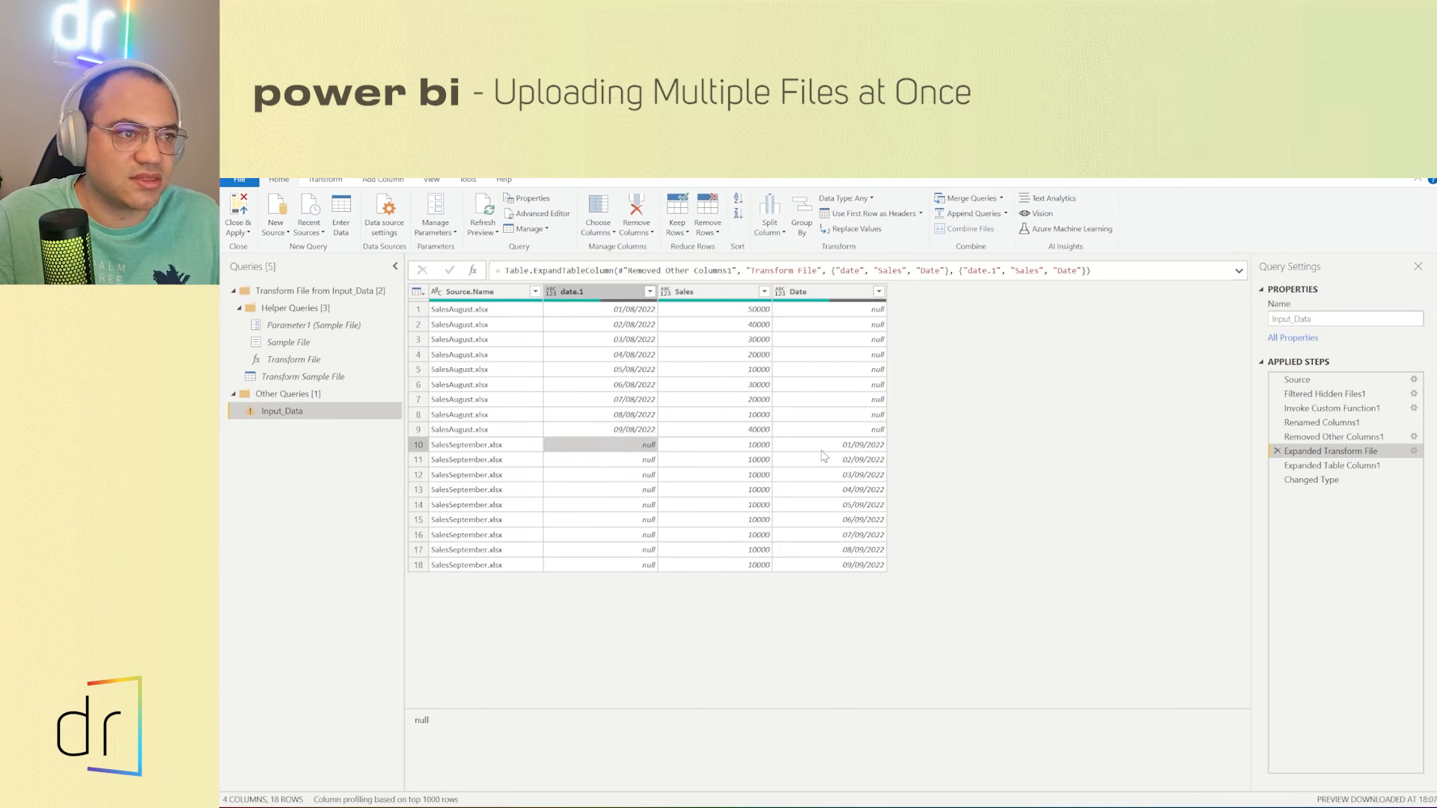
pyautogui.click(782, 446)
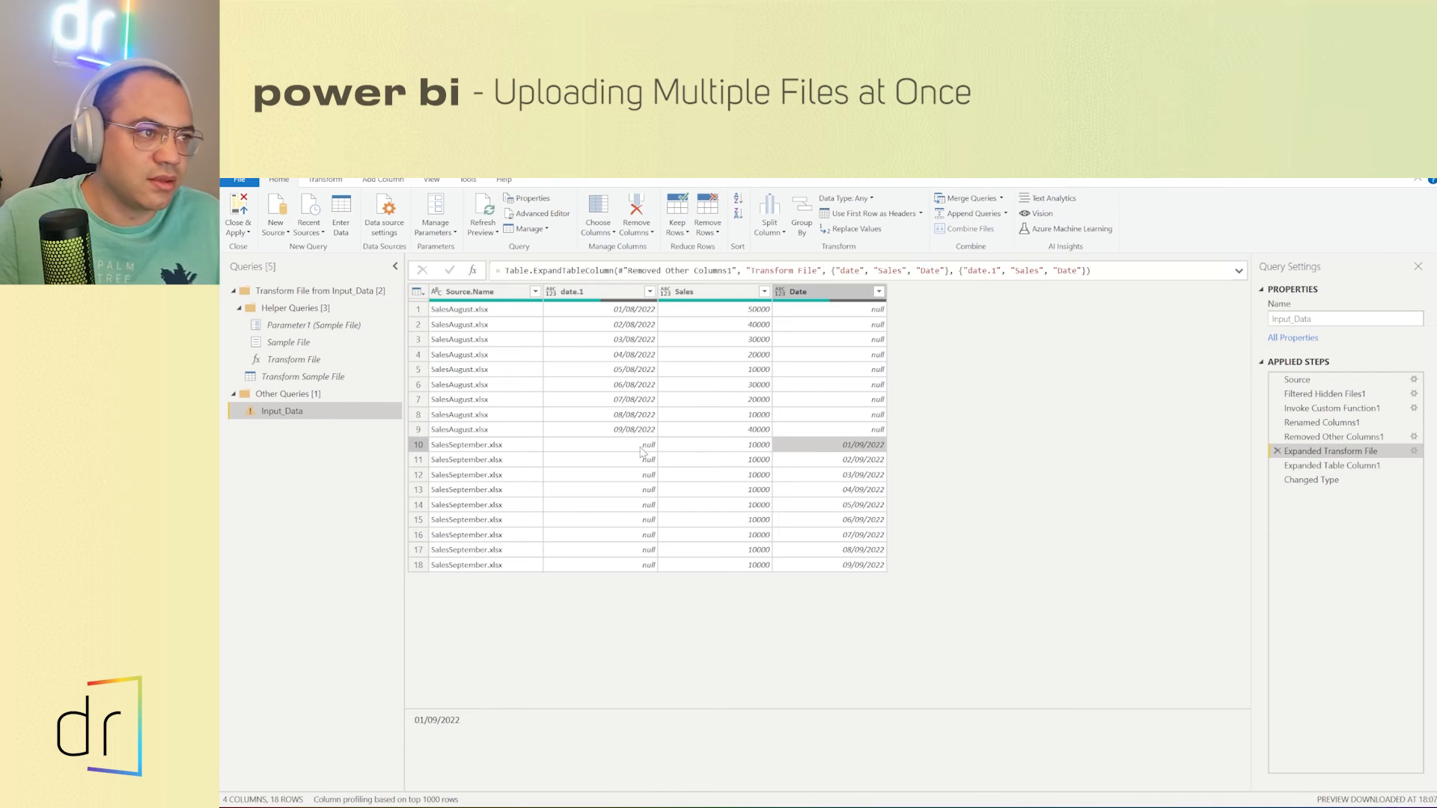
pyautogui.click(811, 458)
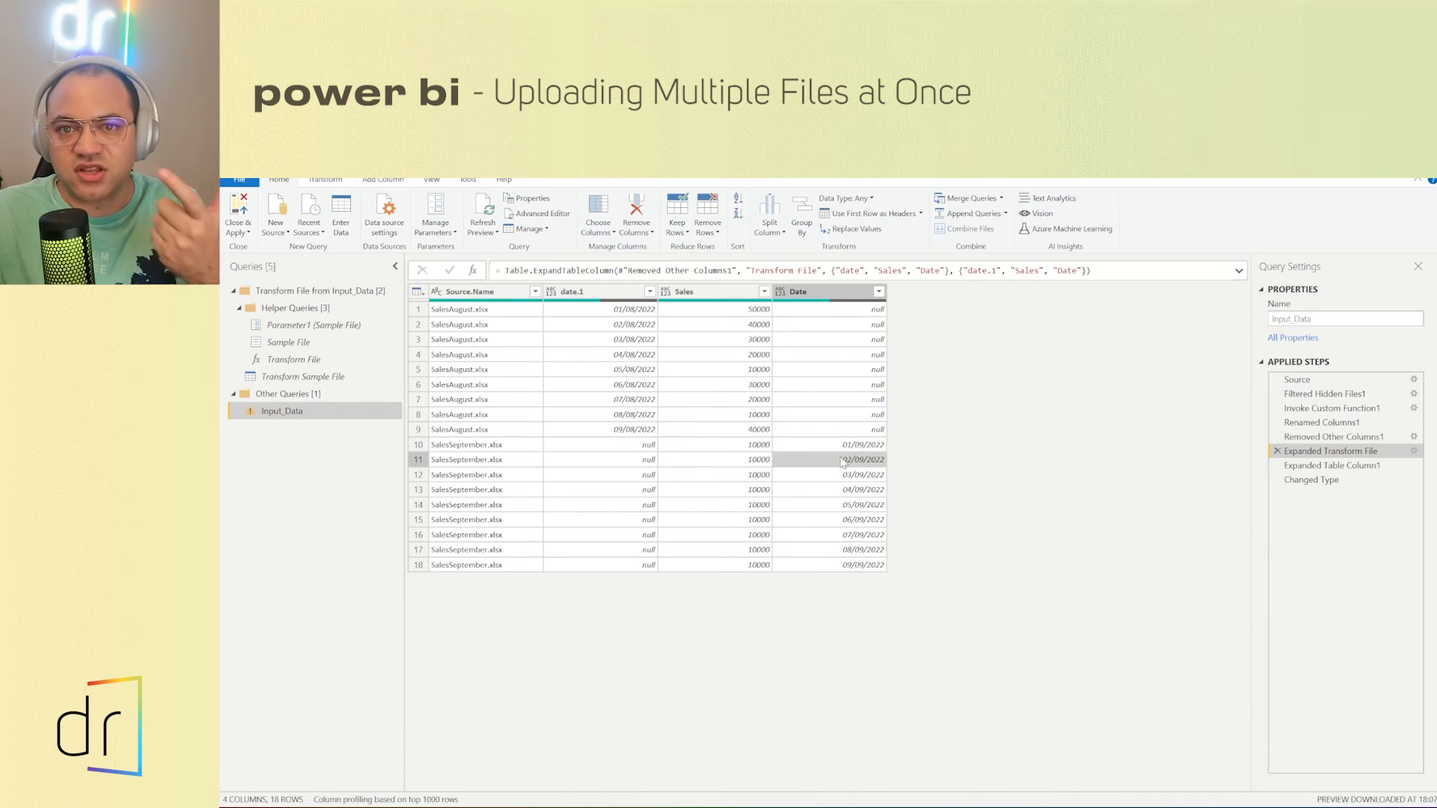
pyautogui.moveTo(1332, 466)
pyautogui.click(1276, 465)
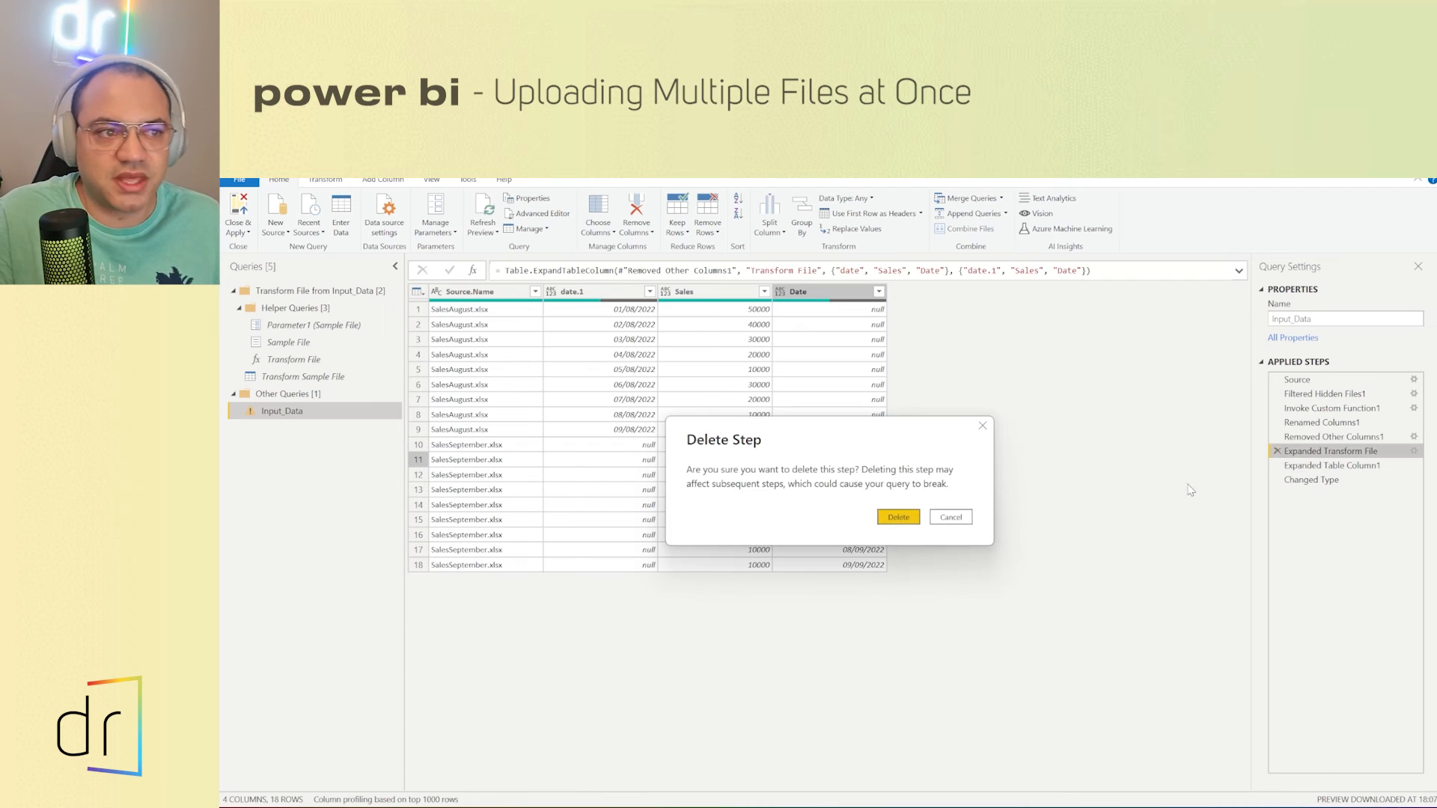
pyautogui.click(898, 516)
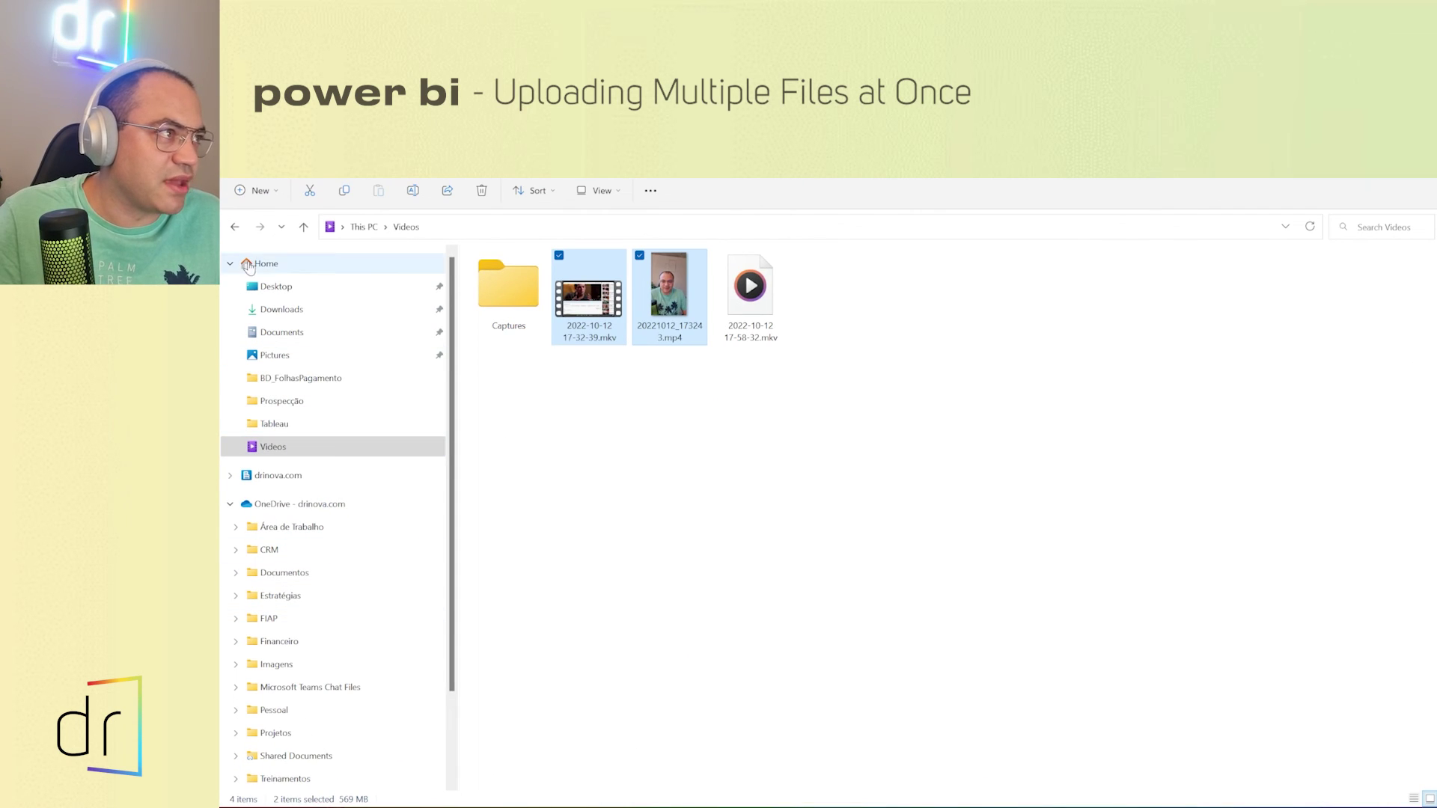
# Step: Open SalesSeptember.xlsx from the Input_Data folder on the Desktop
pyautogui.click(276, 287)
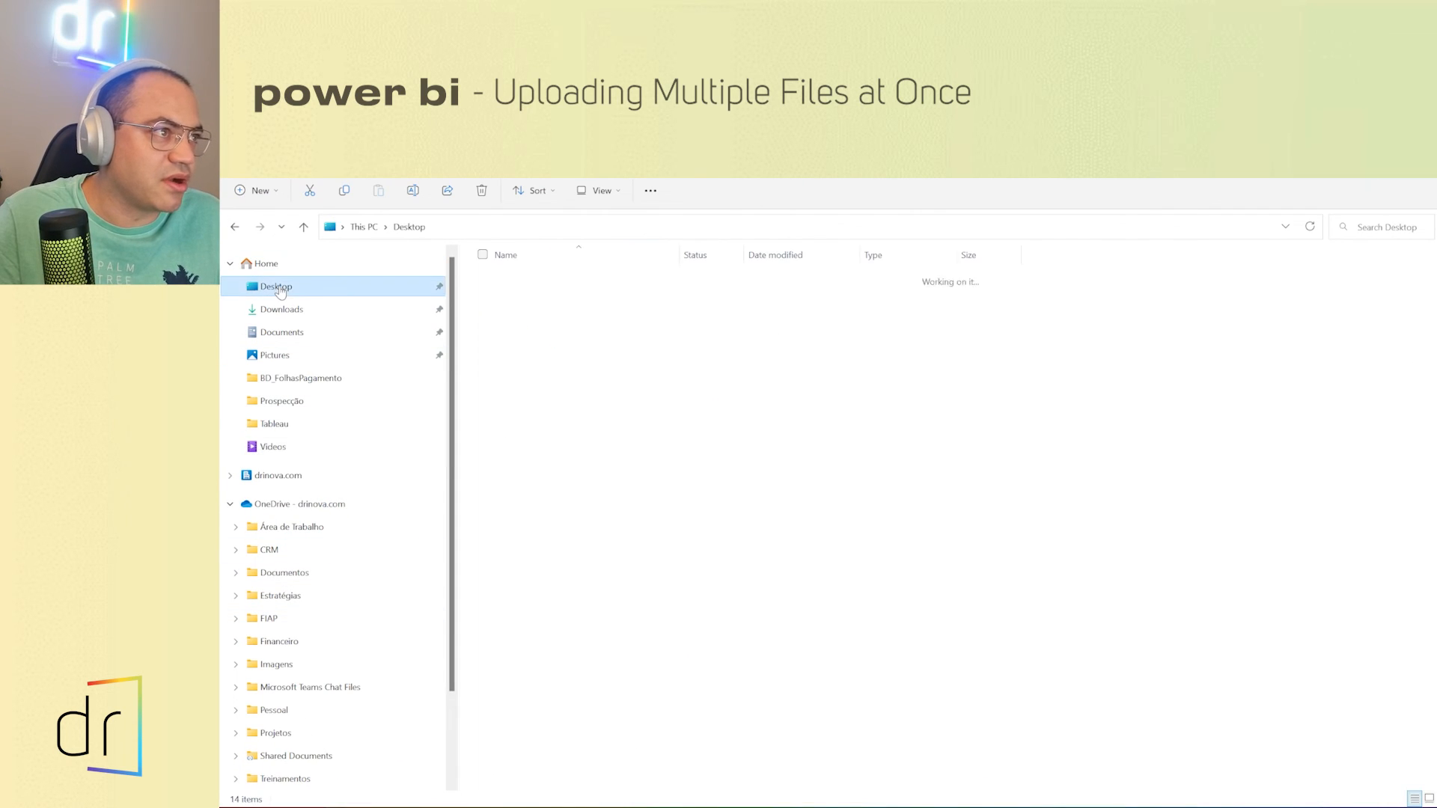
pyautogui.doubleClick(526, 280)
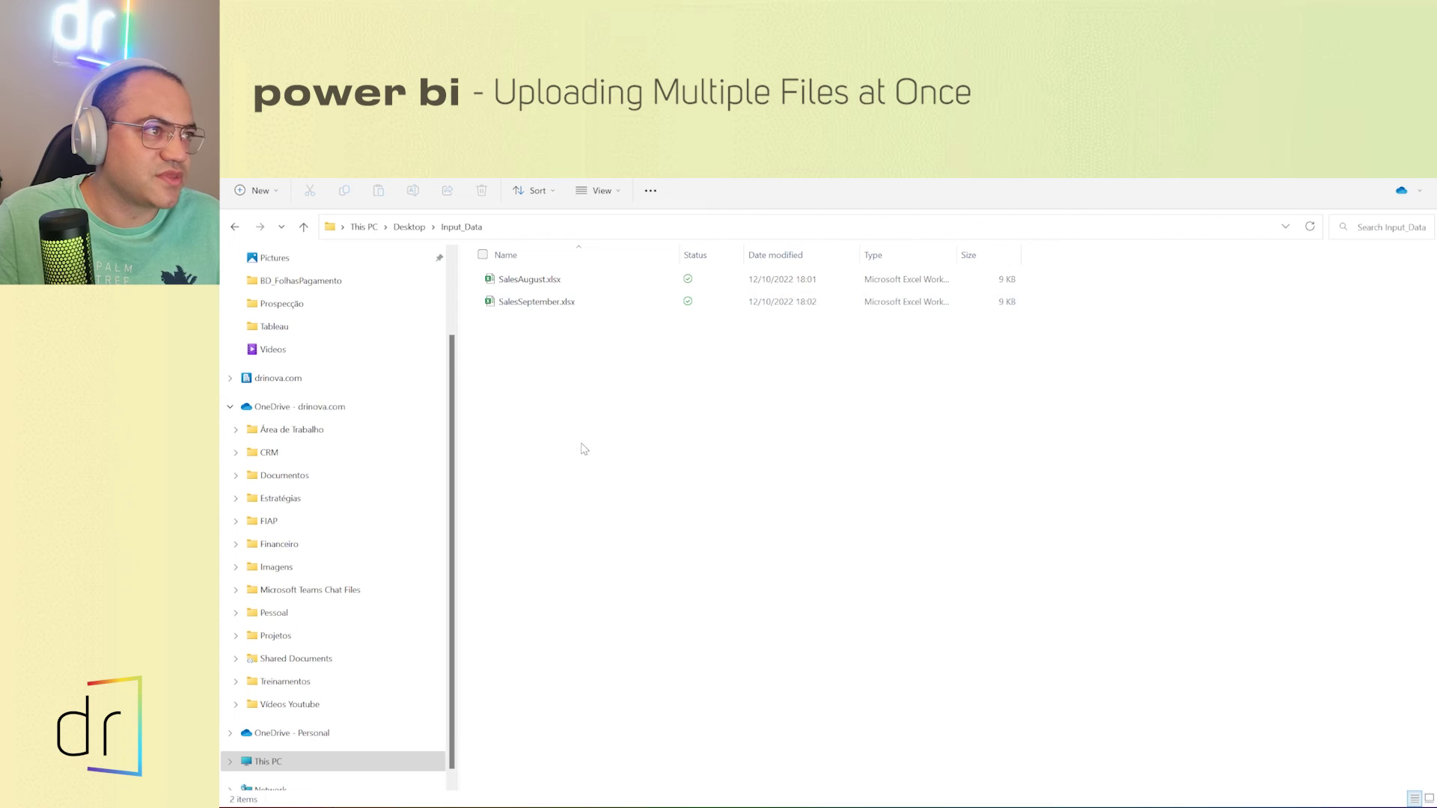
pyautogui.doubleClick(544, 301)
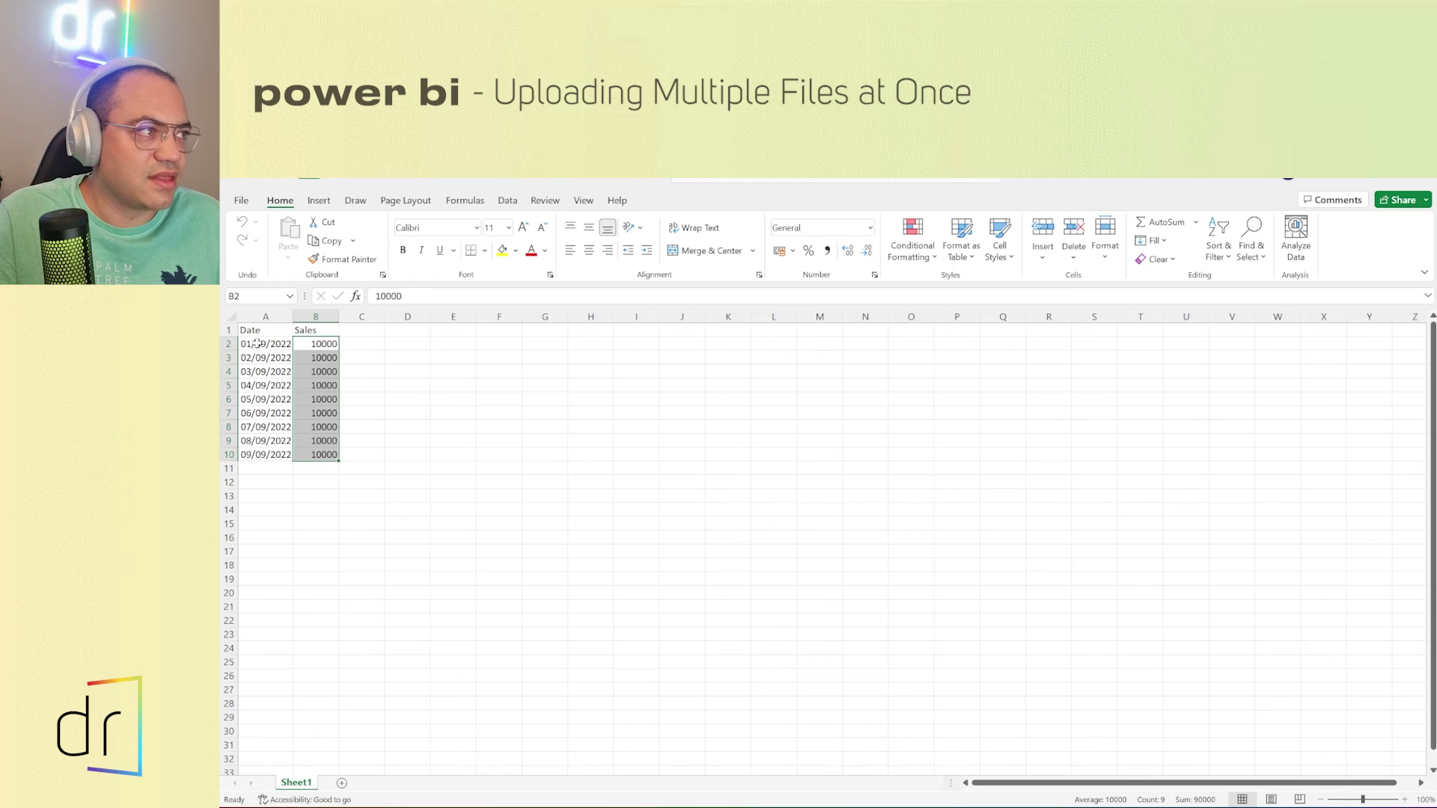
# Step: Change header cell A1 from 'Date' to lowercase 'date' and close the September workbook
pyautogui.click(251, 330)
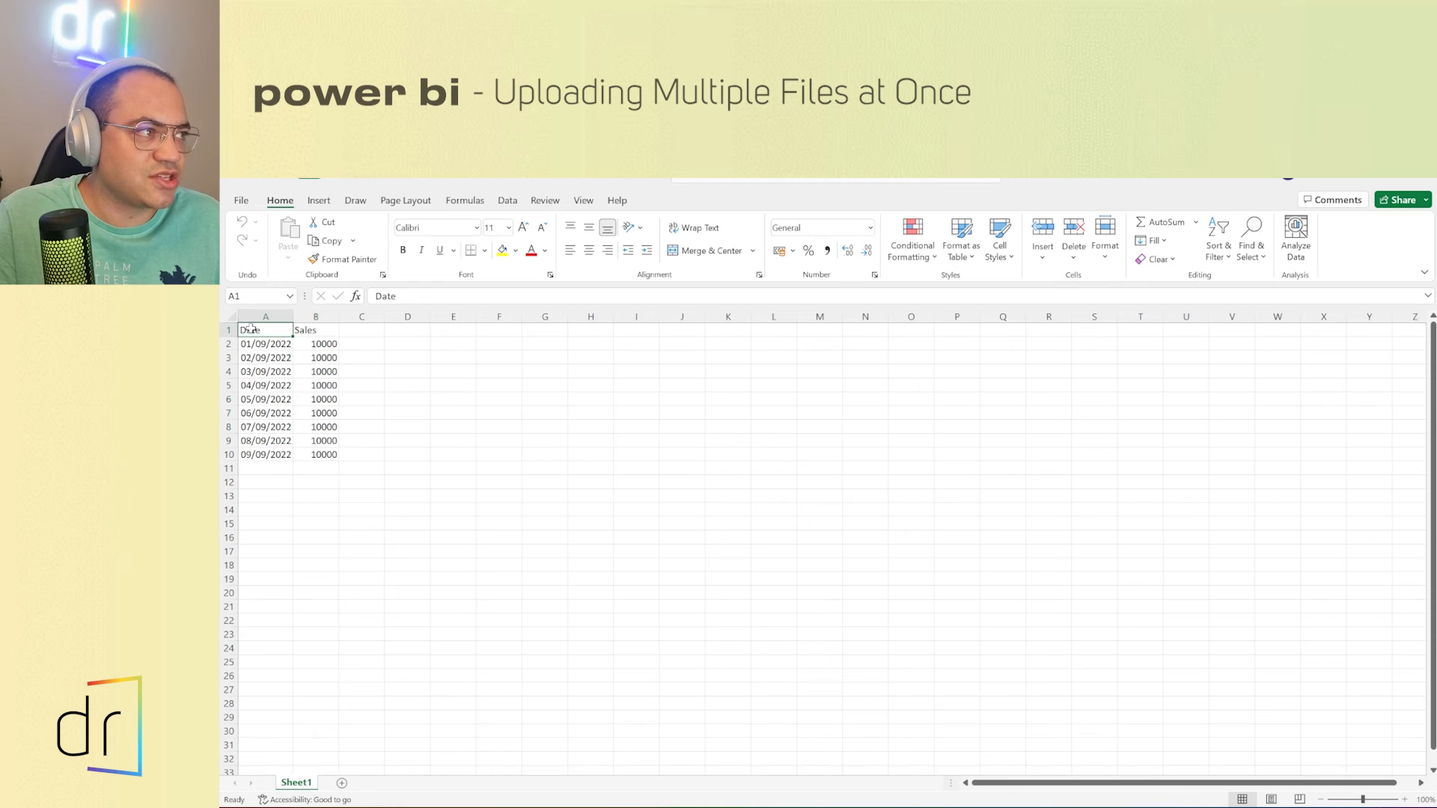
pyautogui.doubleClick(250, 329)
pyautogui.press('BackSpace')
pyautogui.write('d')
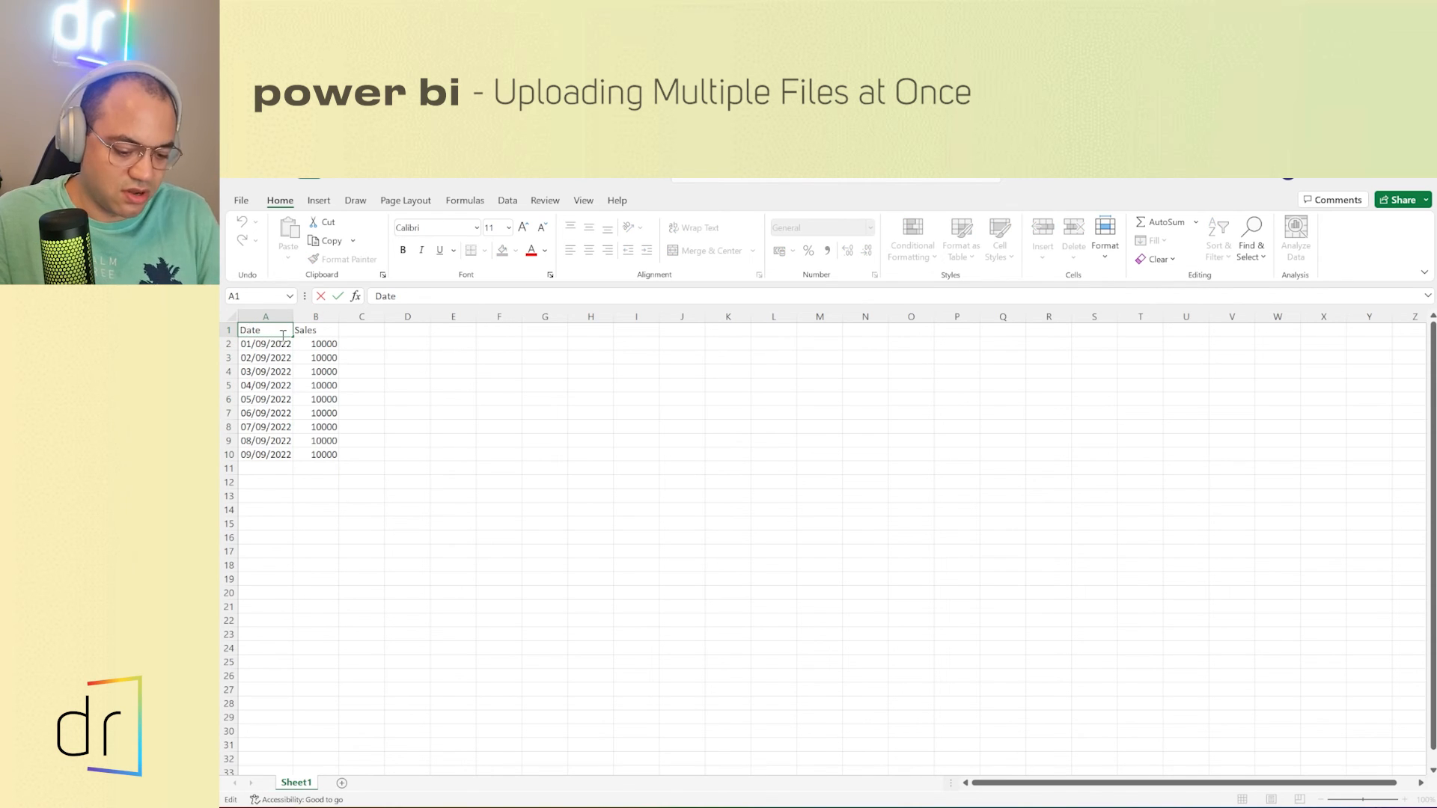
pyautogui.press('Return')
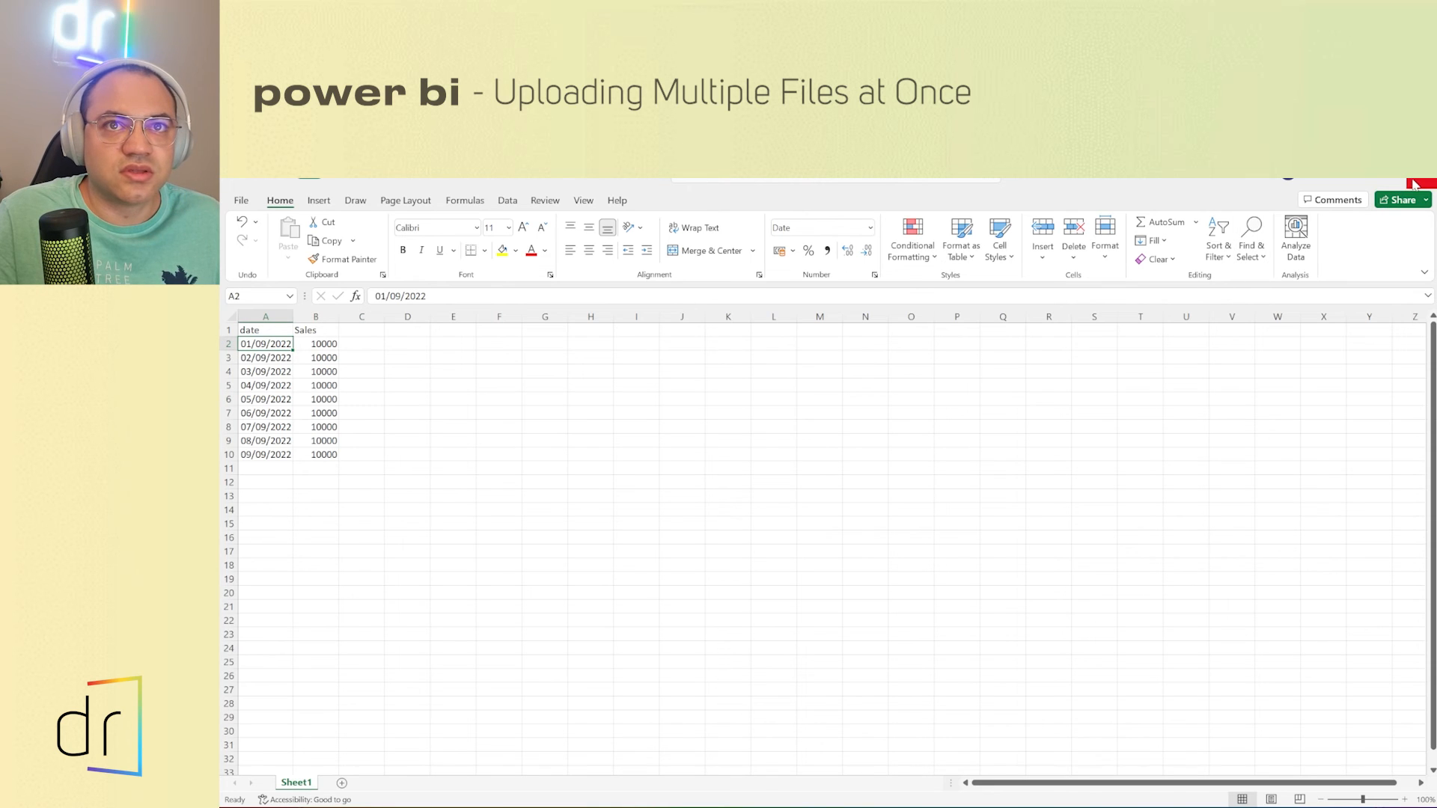
pyautogui.click(1420, 180)
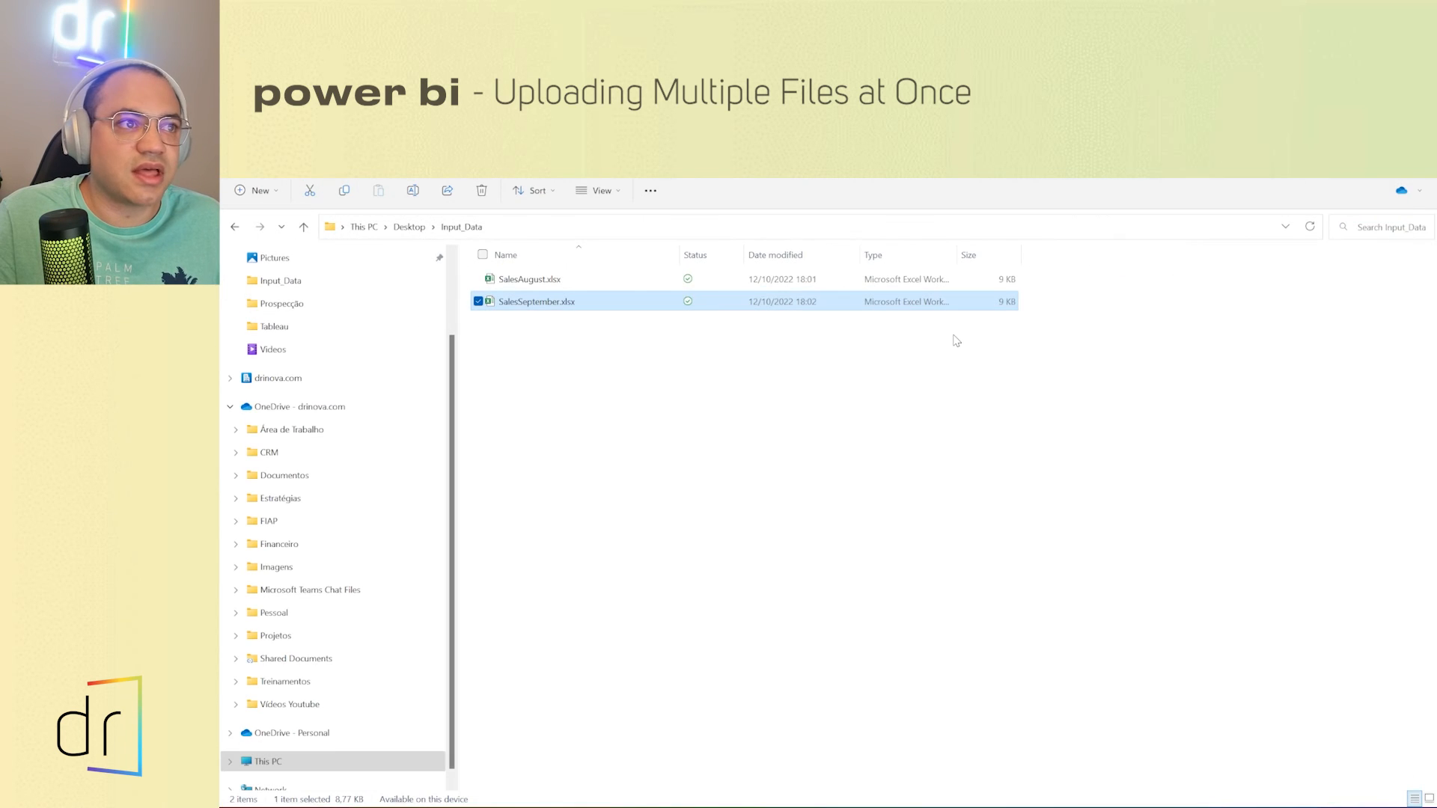
pyautogui.click(556, 341)
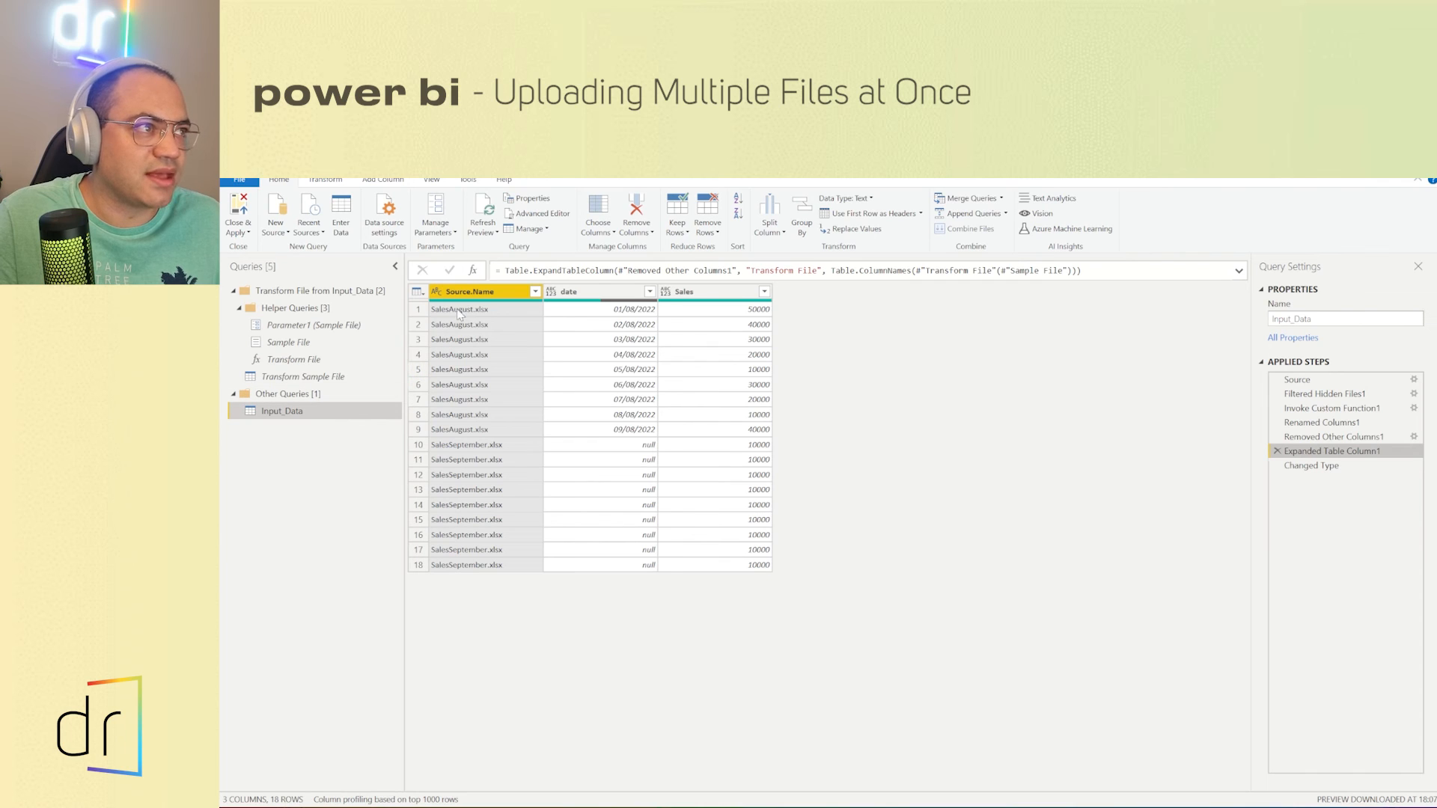
# Step: Refresh Preview so September rows show dates 01/09/2022–09/09/2022 instead of null
pyautogui.click(487, 208)
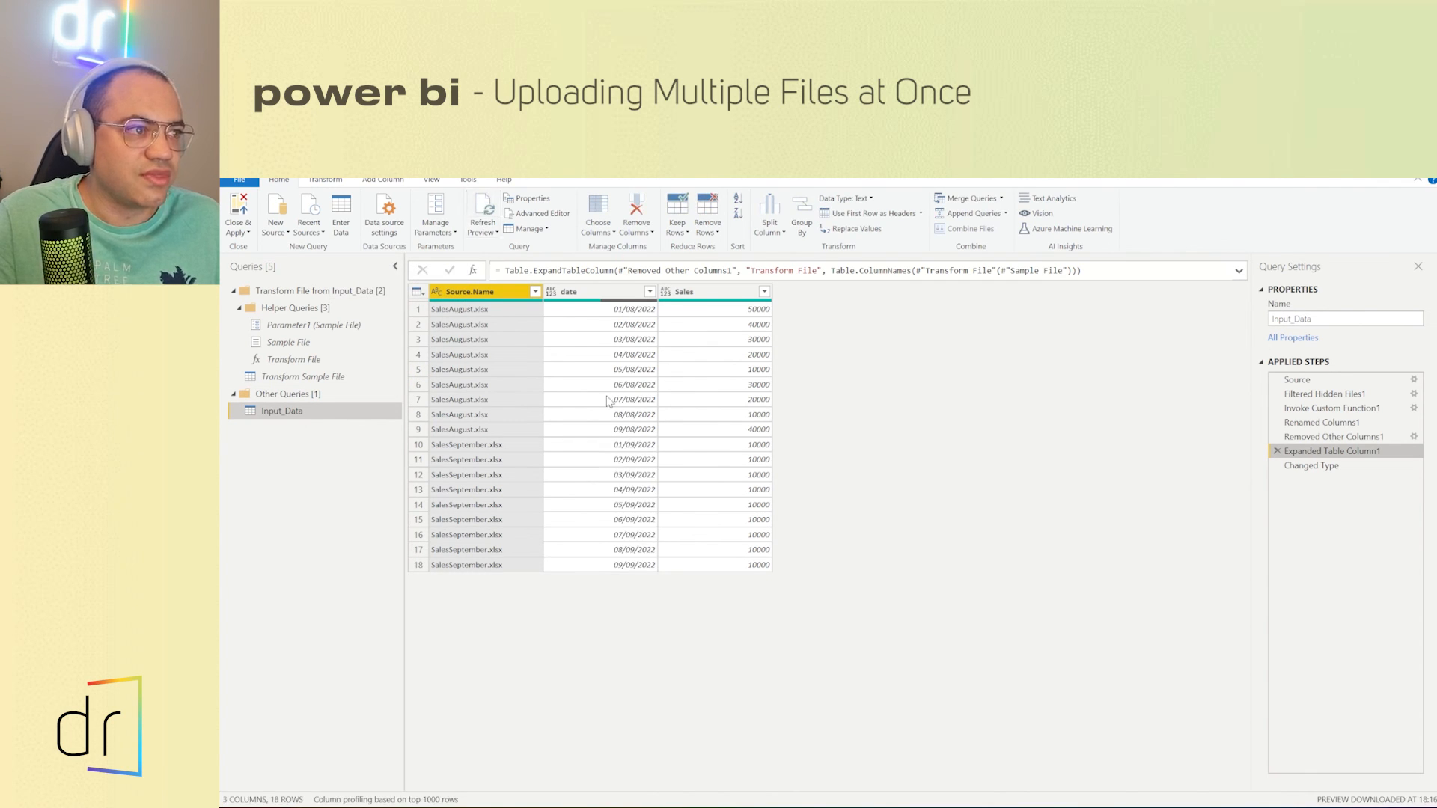